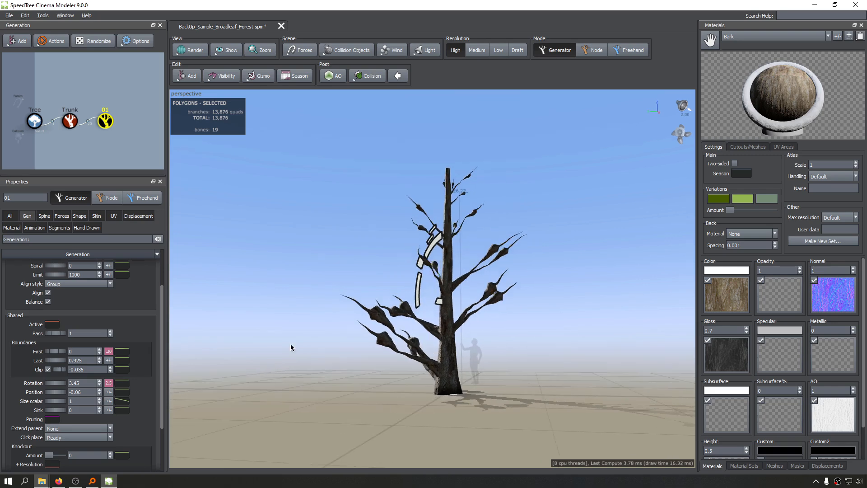
Step: Add two close pairs of control points, about one third and two thirds along branch generator 01's Pruning parent curve
click(52, 419)
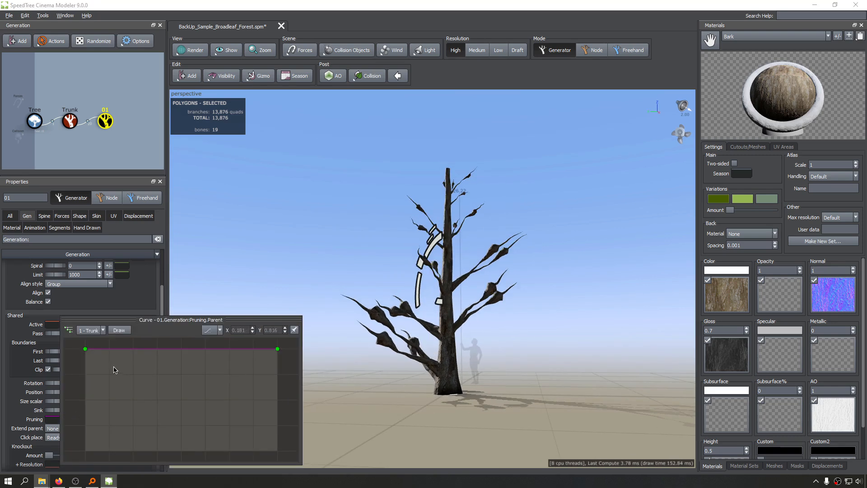
scroll(160, 349, down, 2)
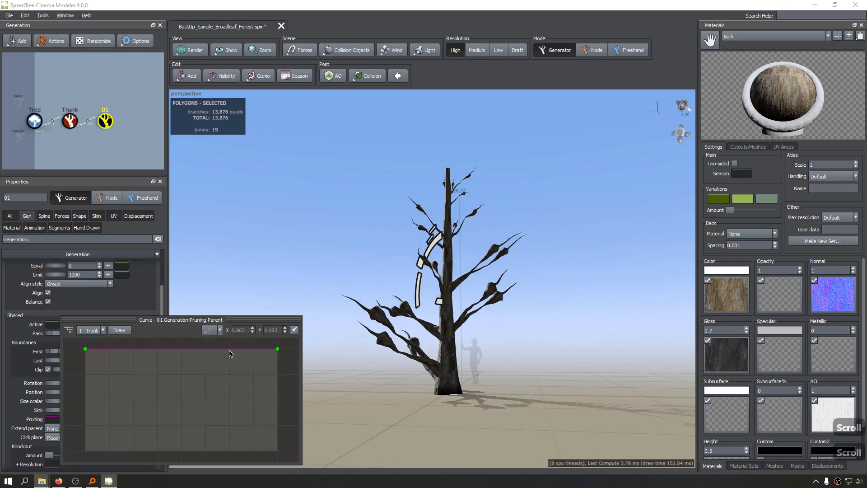
click(278, 349)
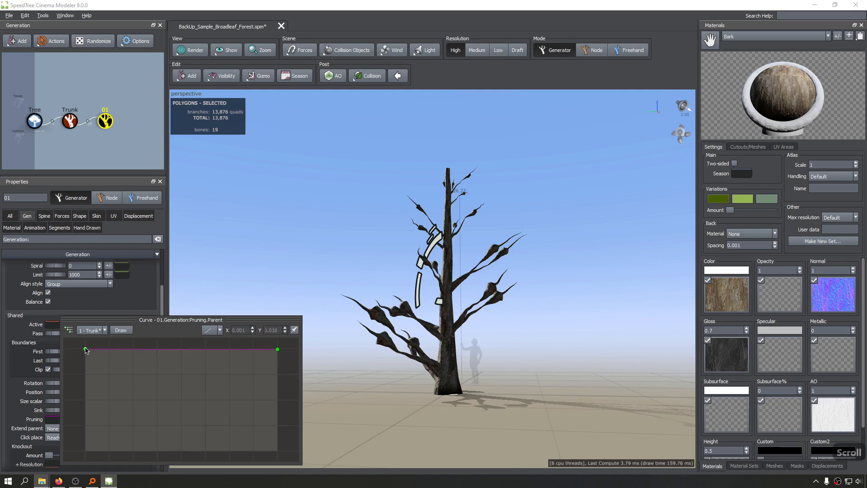
scroll(87, 351, down, 2)
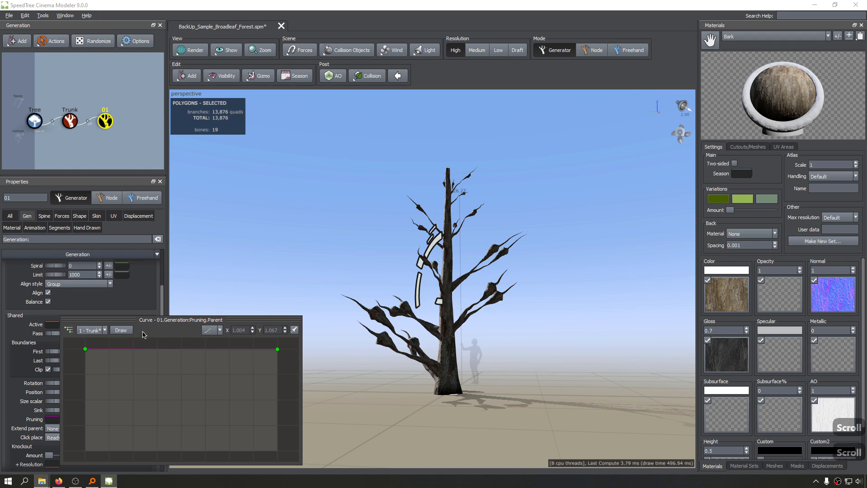
click(92, 330)
click(162, 336)
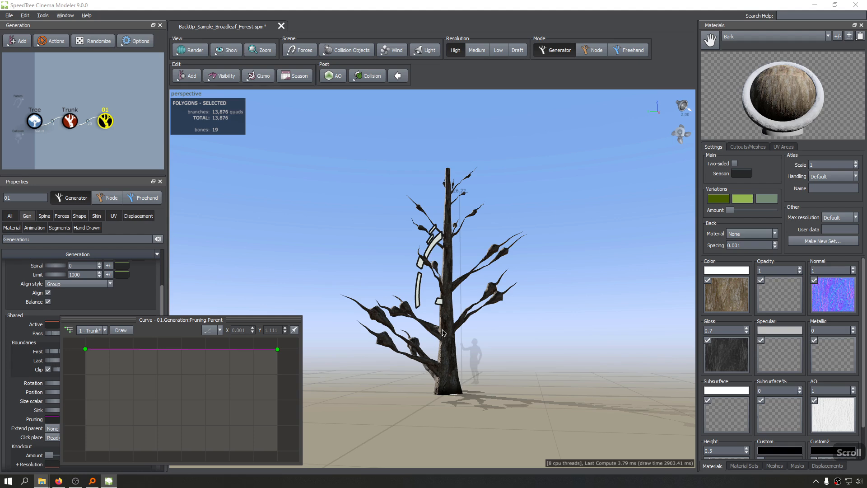
scroll(447, 246, down, 2)
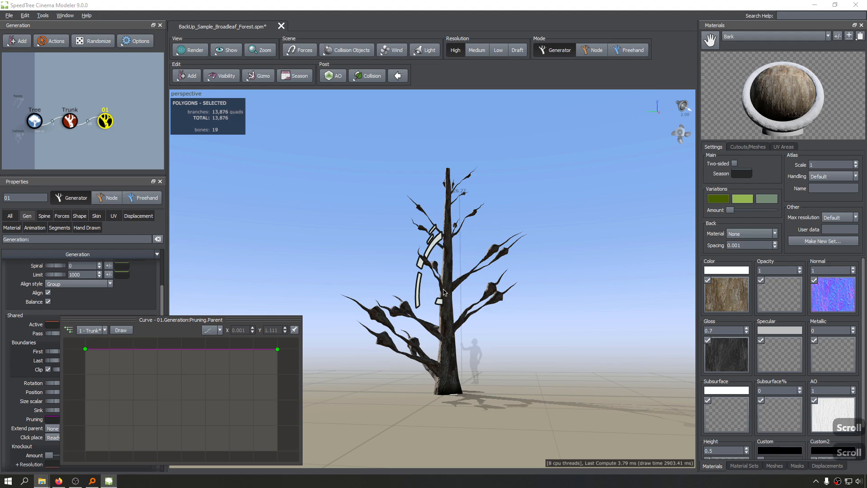
click(157, 350)
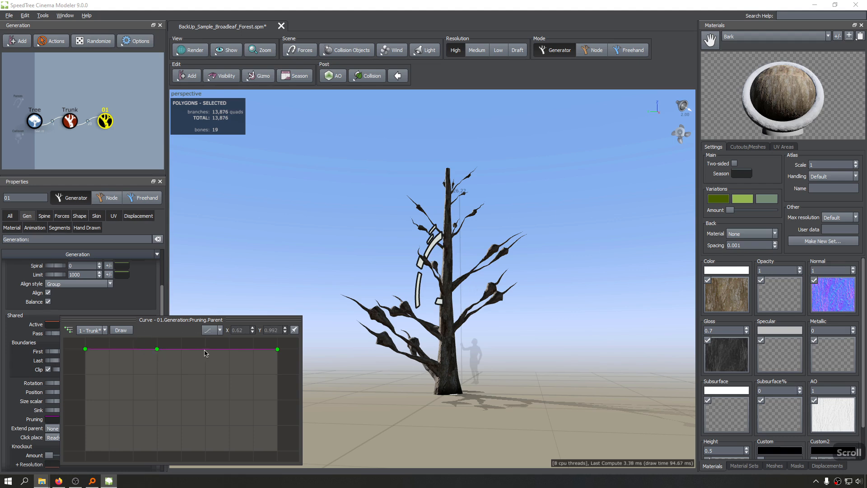
click(205, 352)
click(157, 350)
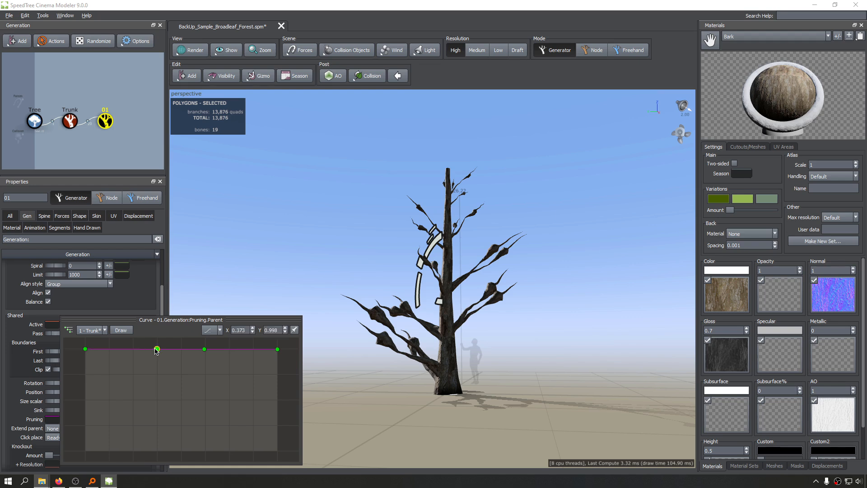
click(149, 353)
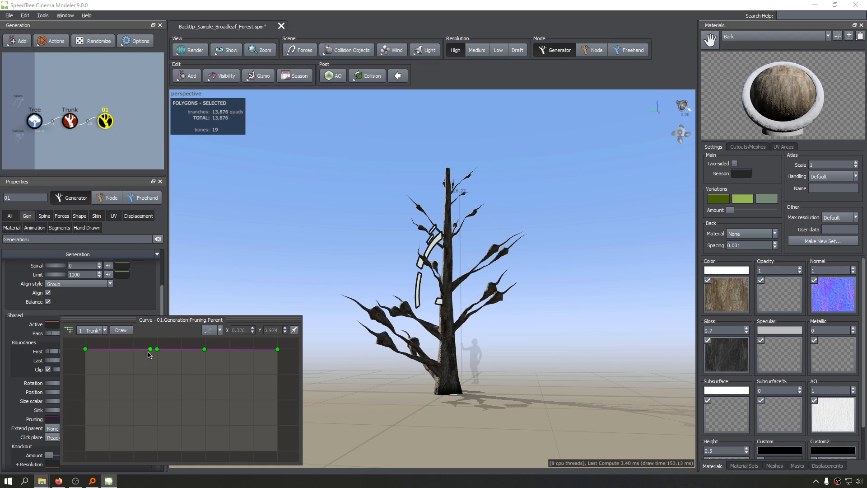
click(211, 350)
Step: Pull the two inner control points of the pruning curve down near its floor, forming a wide dip over mid-trunk
drag(205, 351, 208, 454)
drag(159, 353, 162, 449)
drag(230, 436, 161, 437)
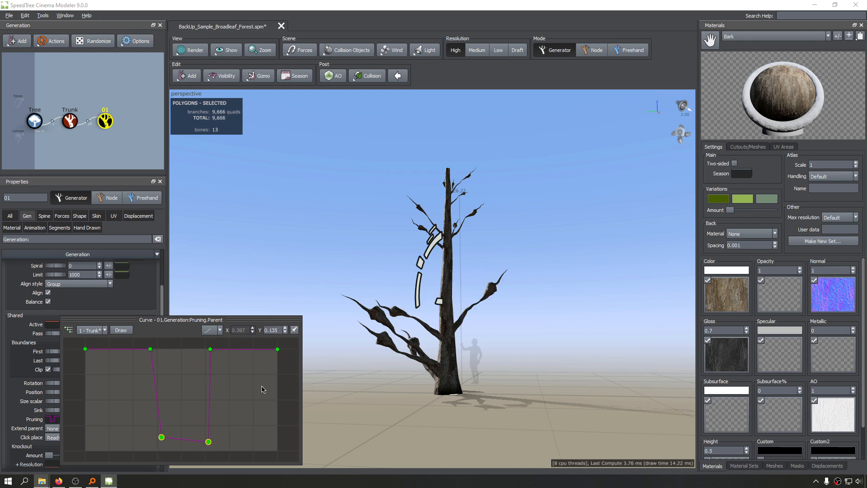
drag(471, 255, 567, 274)
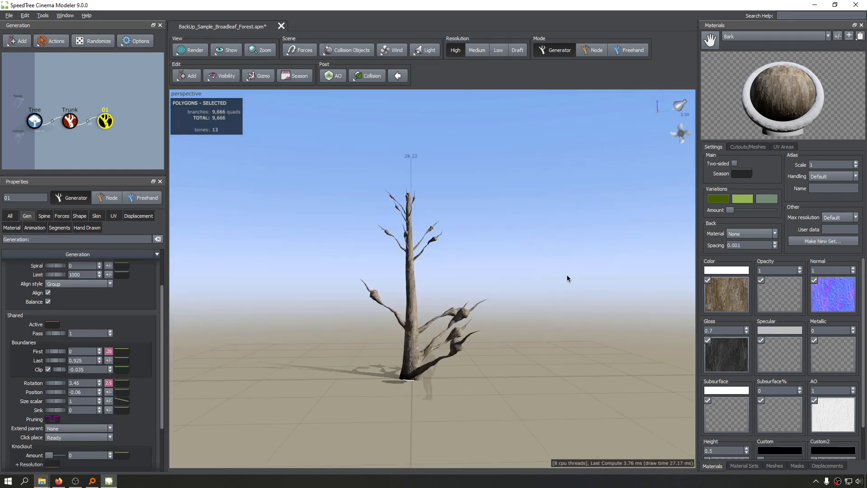
scroll(412, 270, down, 5)
scroll(412, 270, up, 9)
drag(413, 270, 377, 272)
scroll(376, 275, down, 6)
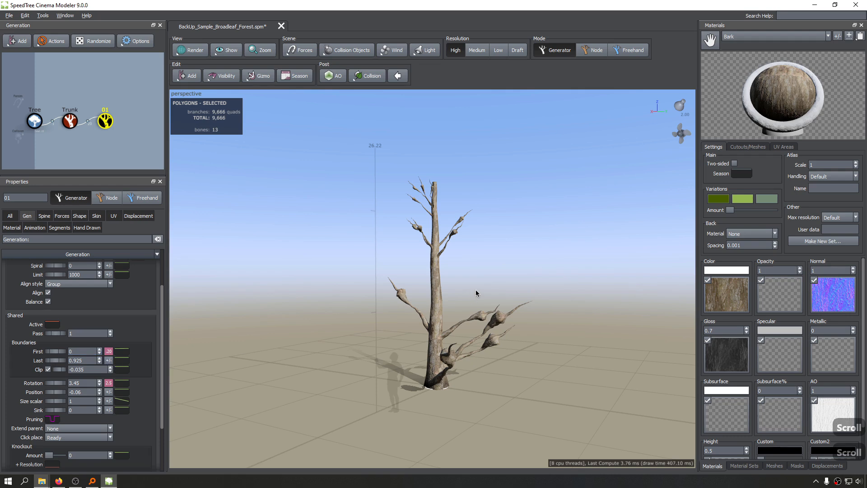
Step: Try the Linear decay preset and the Linear growth preset on the Pruning parent curve of branch generator 01
click(53, 420)
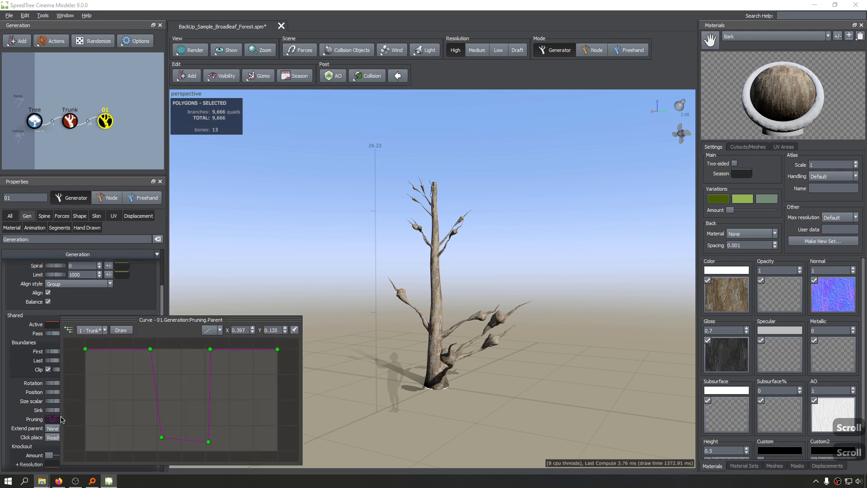
click(210, 330)
click(157, 432)
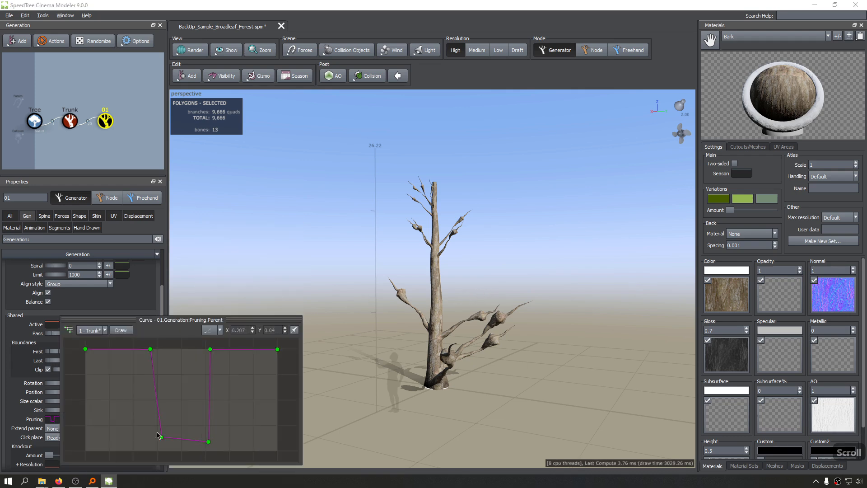
click(212, 330)
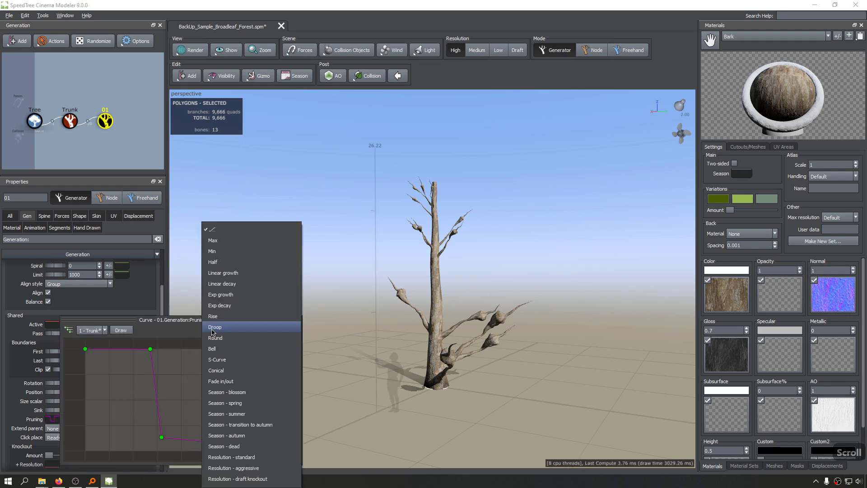
click(258, 284)
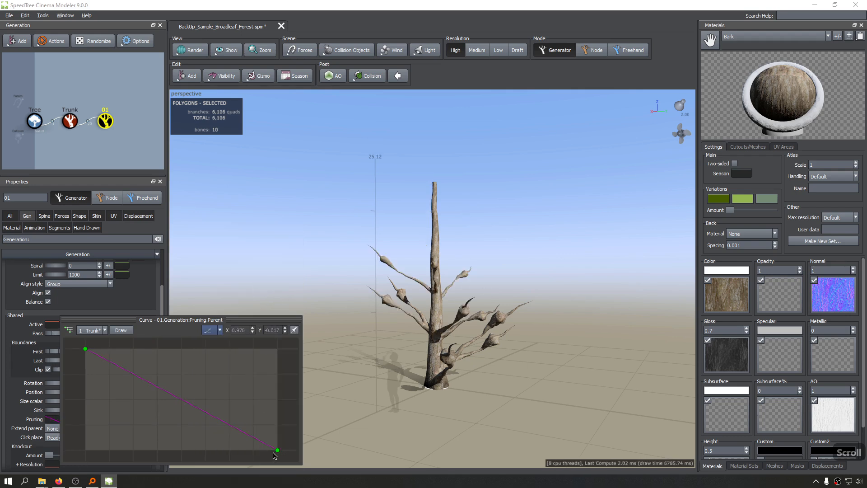
click(209, 331)
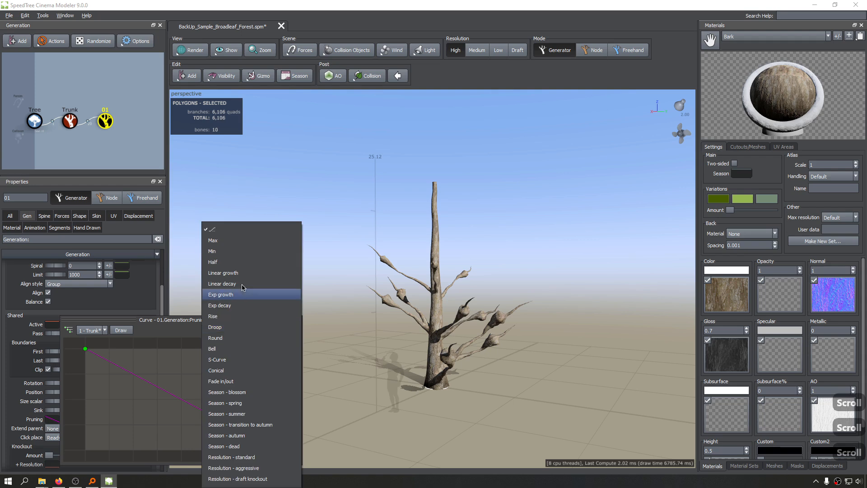
click(237, 273)
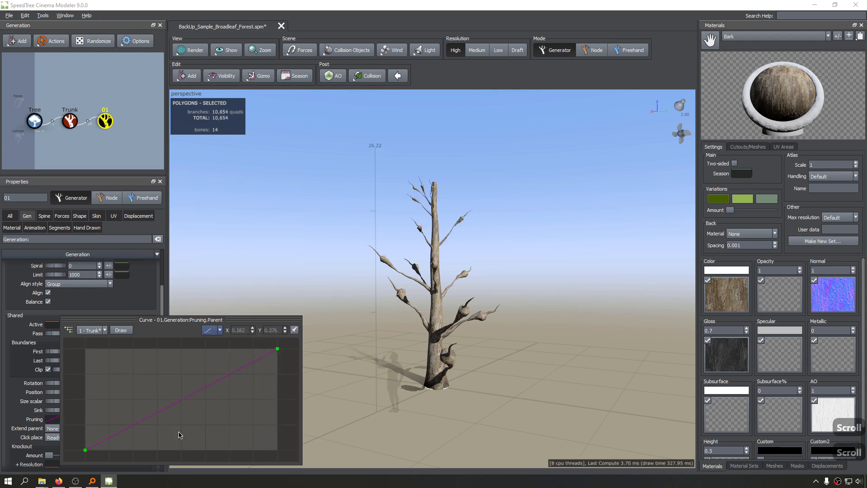
Step: Apply the S-Curve preset to the pruning curve and stretch the start point's tangent handle horizontally past the curve's end
click(206, 334)
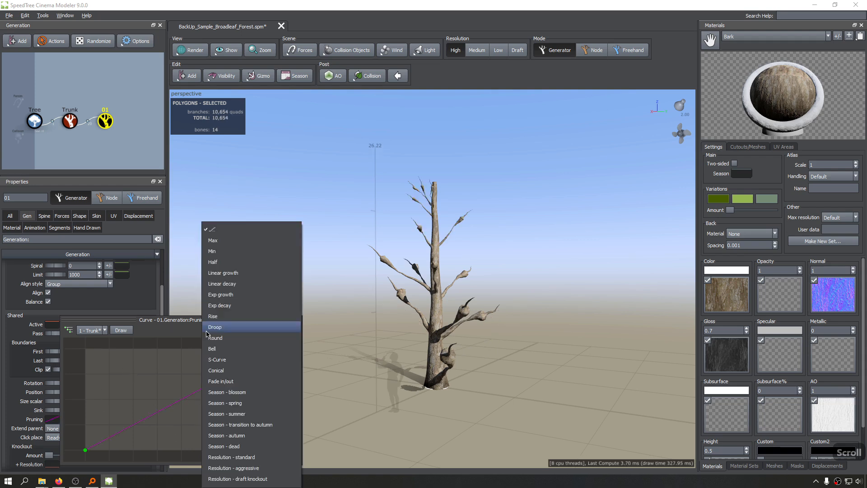
click(218, 360)
drag(173, 457, 341, 451)
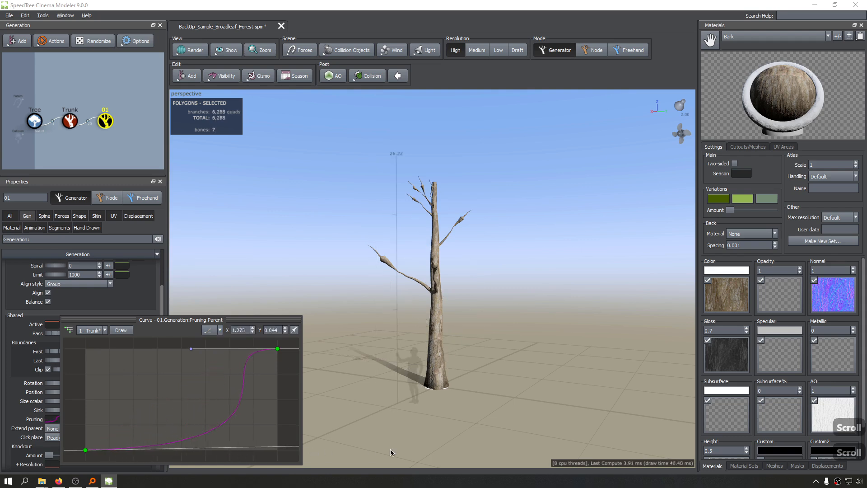
Step: Deselect the branch generator and examine how the pruned branches are distributed along the trunk from several angles
click(502, 364)
drag(595, 309, 461, 240)
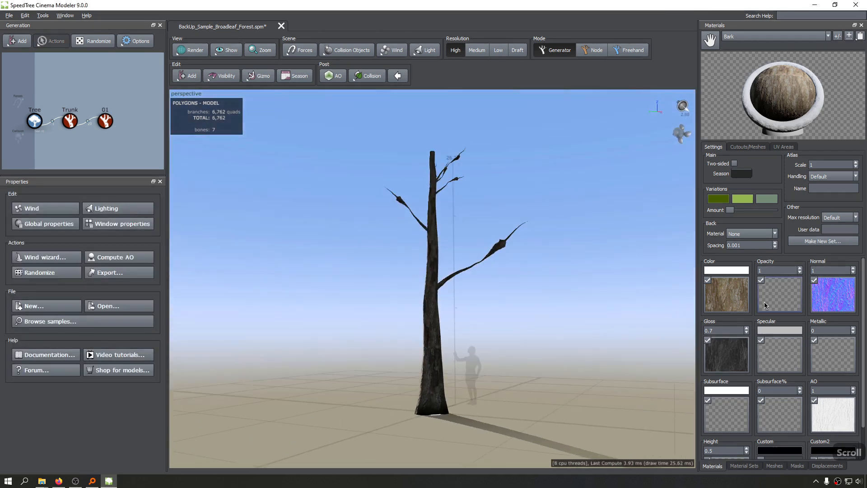
drag(441, 281, 530, 352)
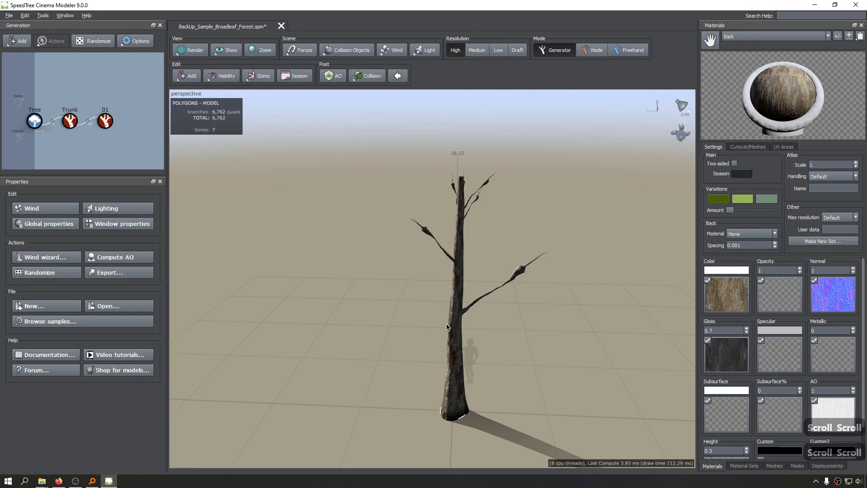
scroll(500, 322, up, 2)
scroll(250, 283, up, 2)
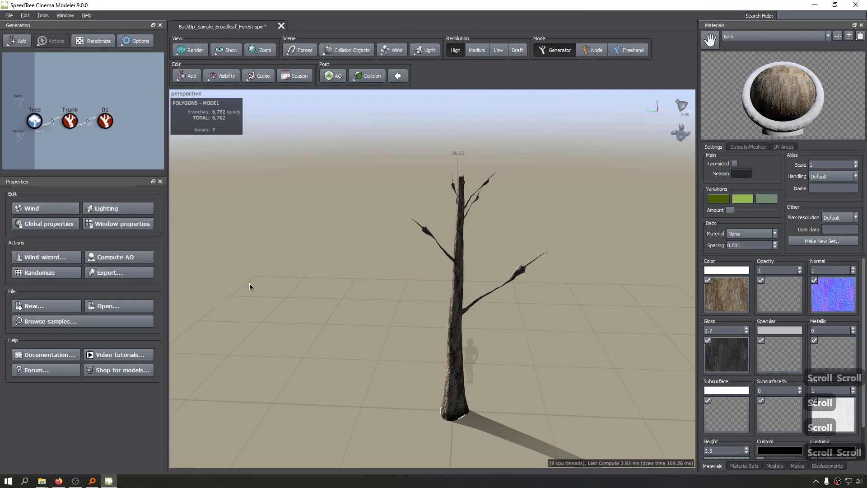
scroll(355, 275, up, 2)
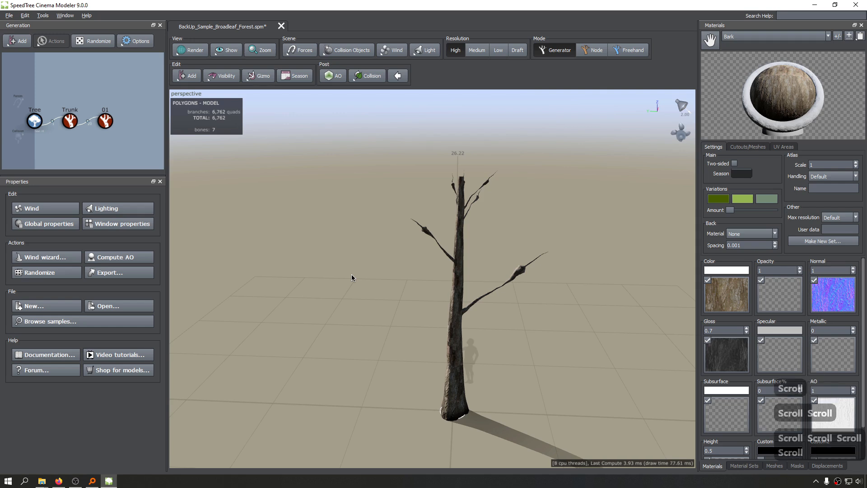
drag(538, 301, 504, 318)
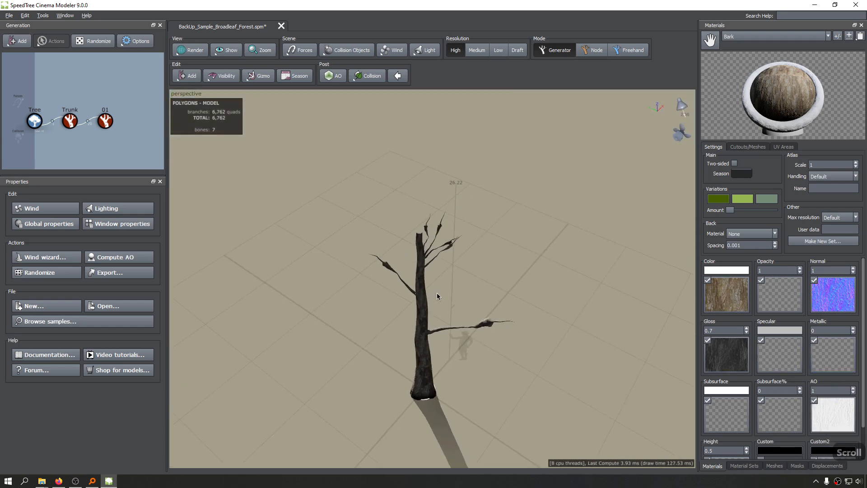
drag(429, 270, 412, 300)
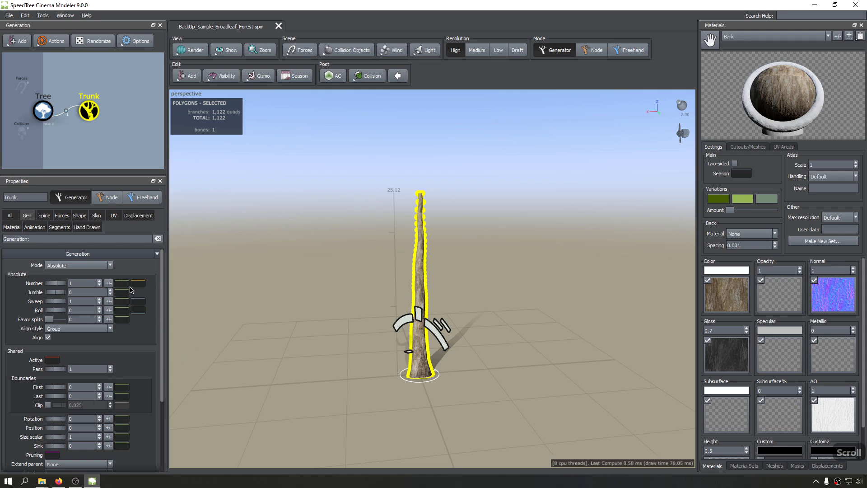
Step: Review the generation modes available for the Trunk generator without changing the mode
key(Scroll_Lock)
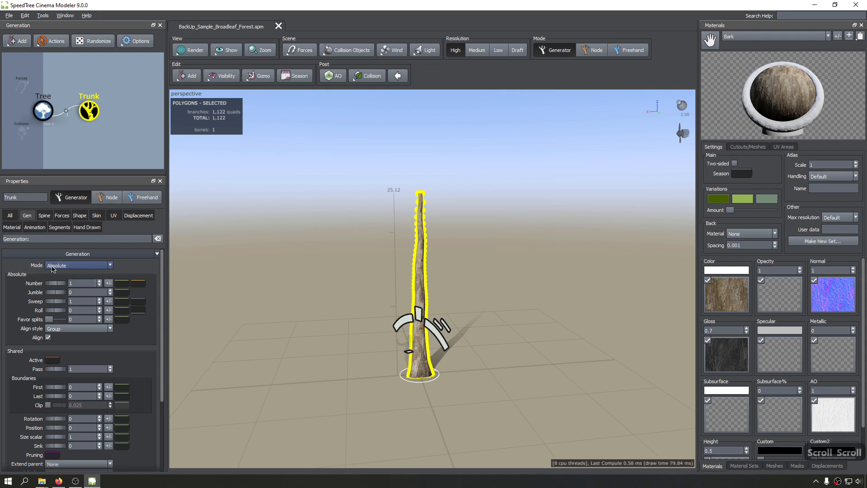
click(66, 266)
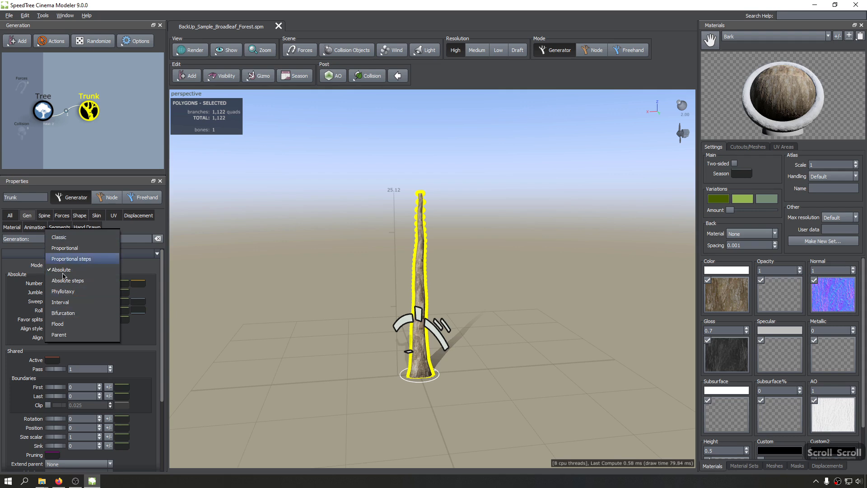
click(157, 332)
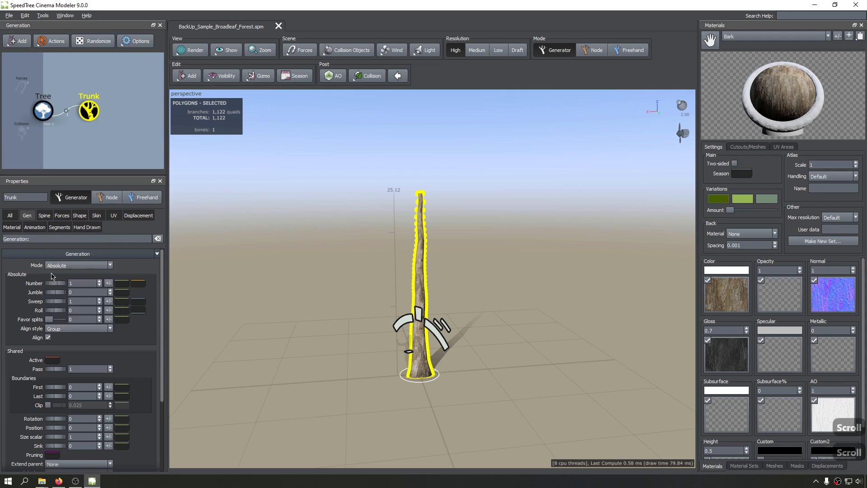
click(83, 266)
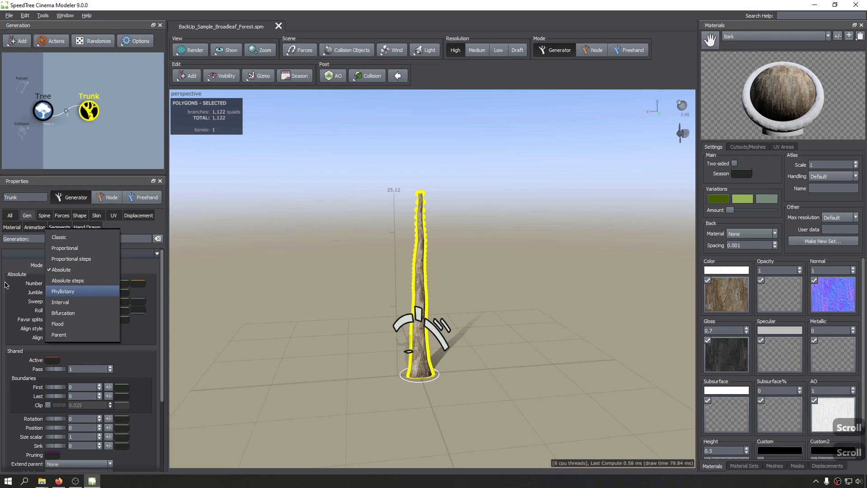
click(10, 262)
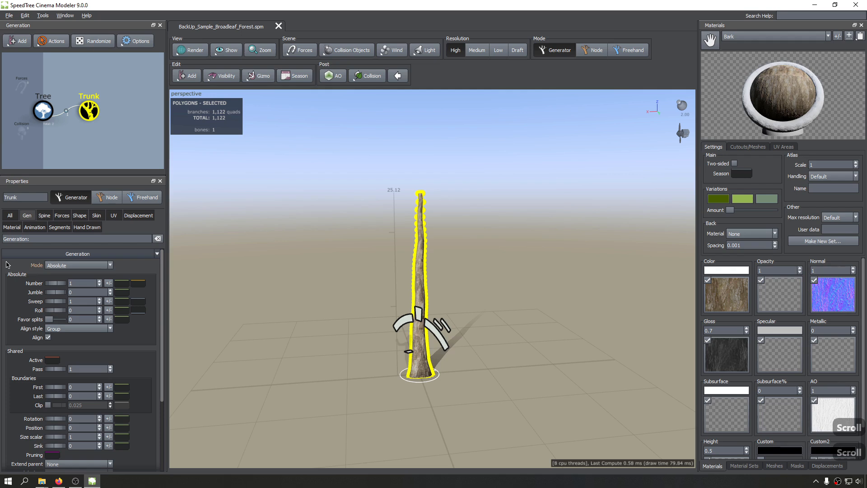
Step: Add a Branch generator to the trunk and set its generation mode to Classic
click(187, 77)
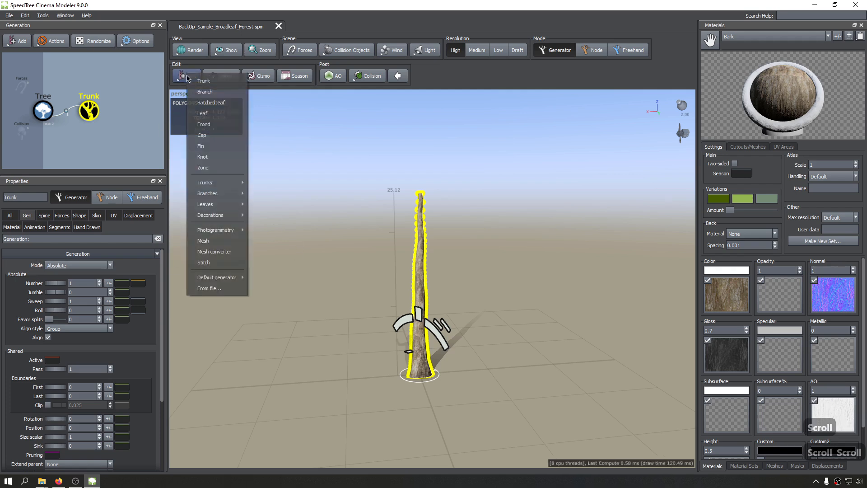
click(217, 90)
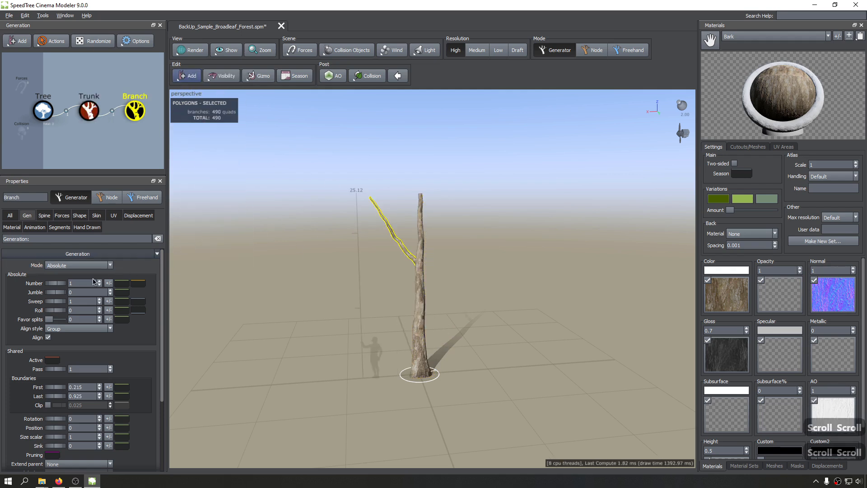
click(72, 265)
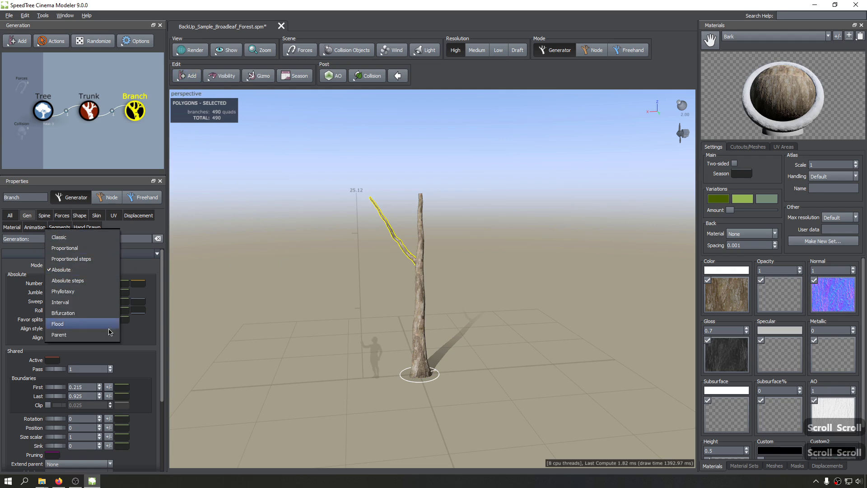
click(61, 237)
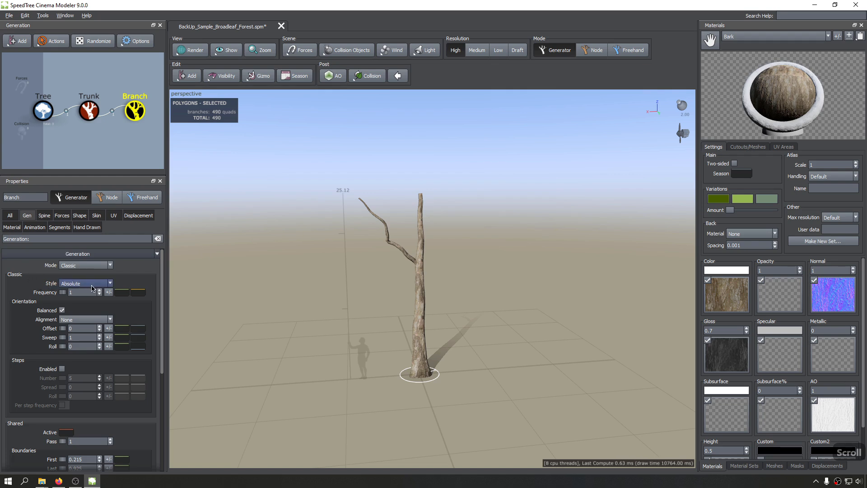
Step: Review the generation mode and the style options of the Branch generator, keeping Classic mode and the Absolute style
scroll(92, 289, up, 2)
scroll(401, 293, up, 2)
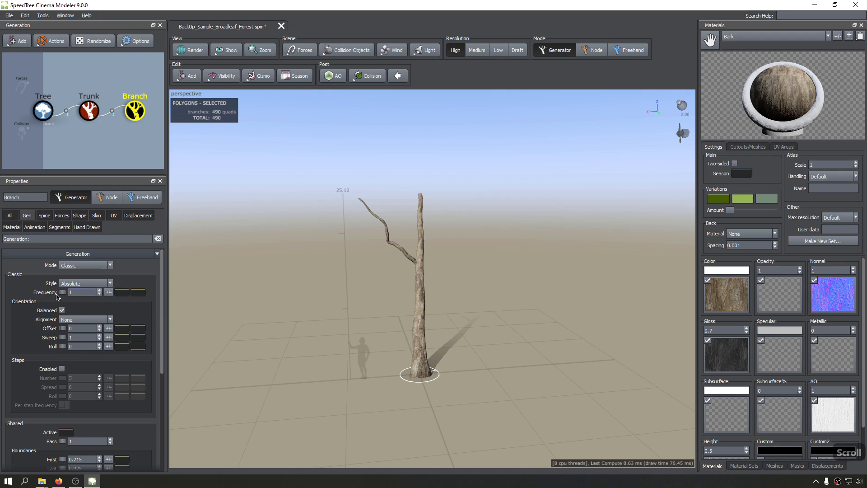
scroll(58, 294, up, 2)
scroll(75, 270, up, 3)
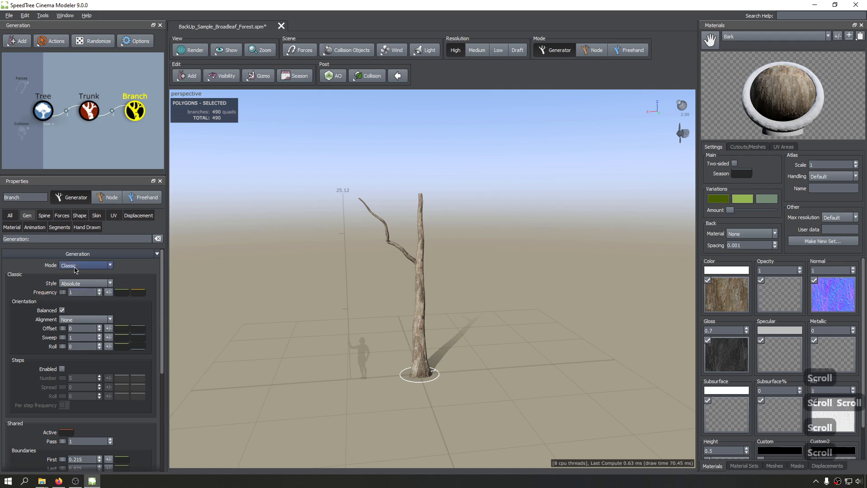
click(75, 267)
click(25, 277)
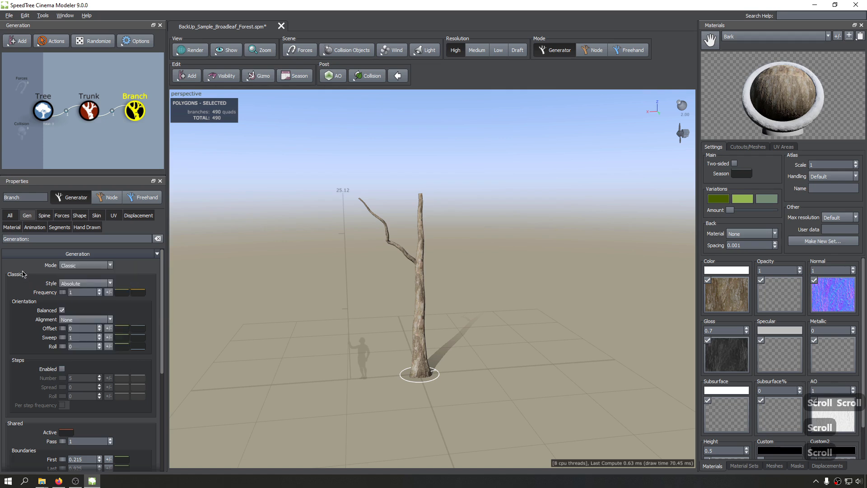
click(108, 285)
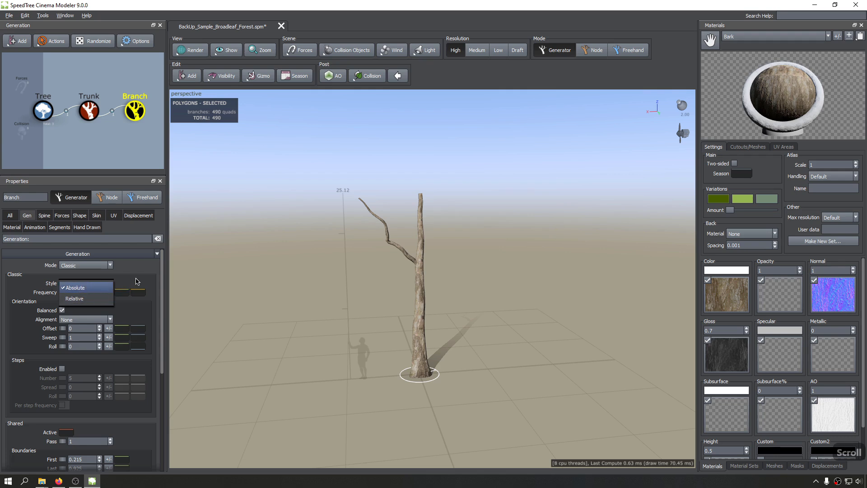
click(80, 288)
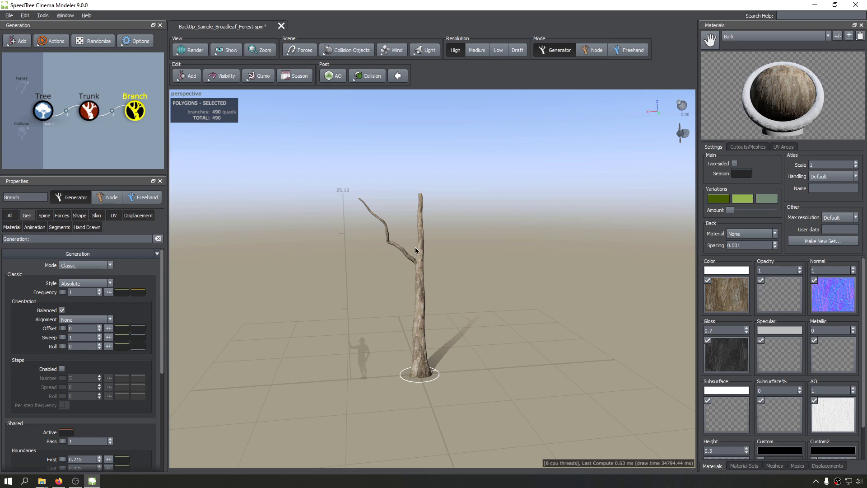
Step: Set the Branch generator's frequency to 2 in the Absolute style
scroll(416, 251, up, 1)
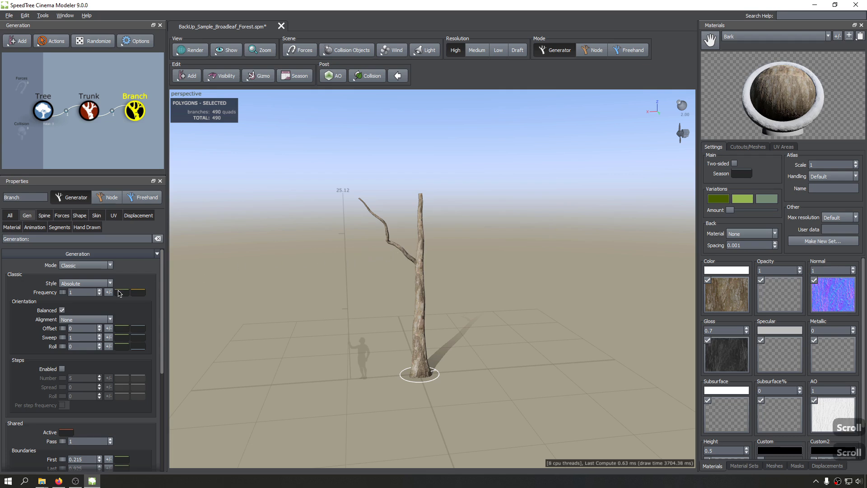
click(80, 292)
scroll(396, 255, up, 1)
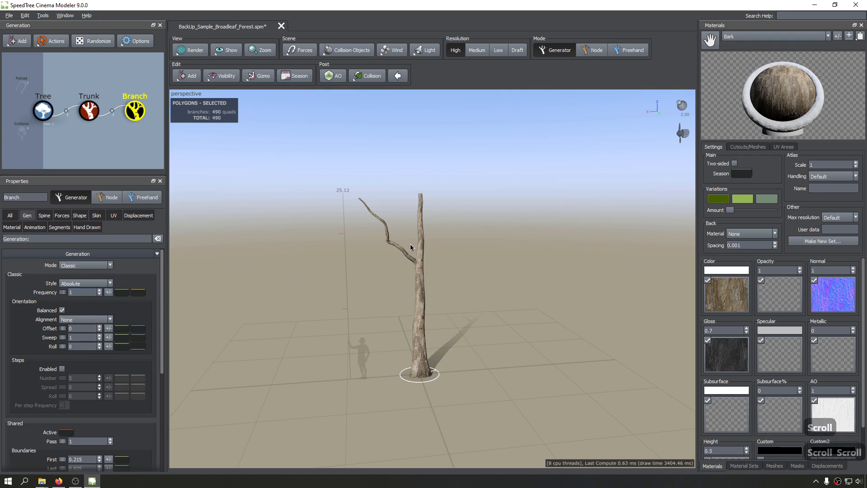
click(62, 310)
click(84, 292)
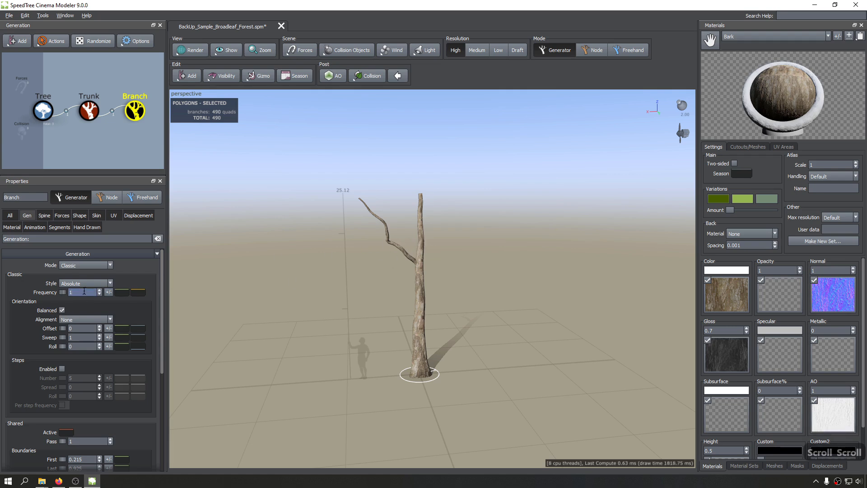
text(2)
key(Return)
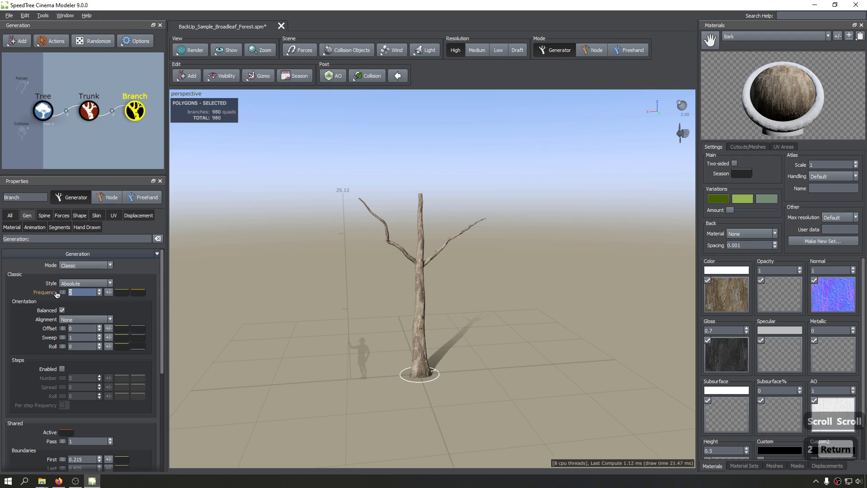
Step: Increase the absolute branch frequency to 4 and inspect the branches from a higher angle
scroll(100, 293, up, 2)
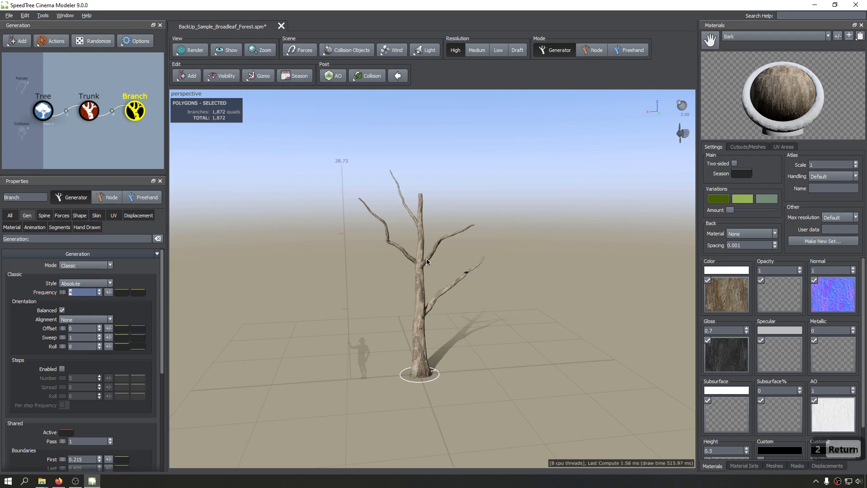
drag(498, 203, 465, 201)
scroll(475, 262, down, 2)
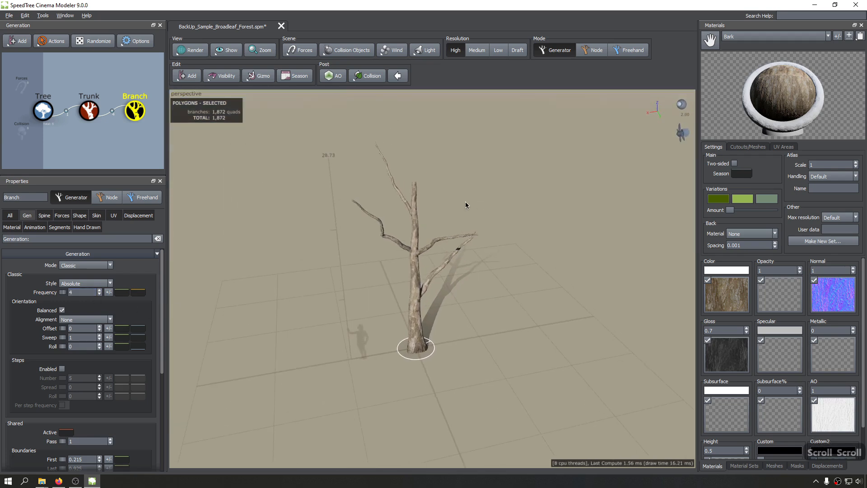
double_click(76, 293)
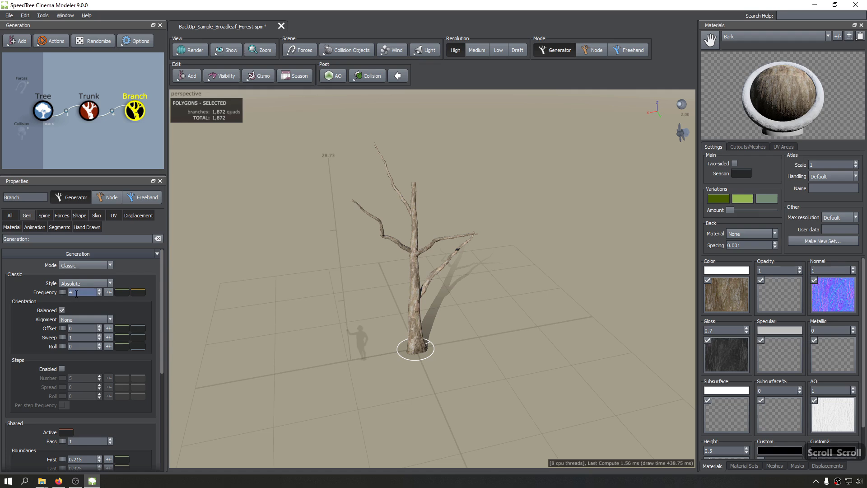
click(510, 256)
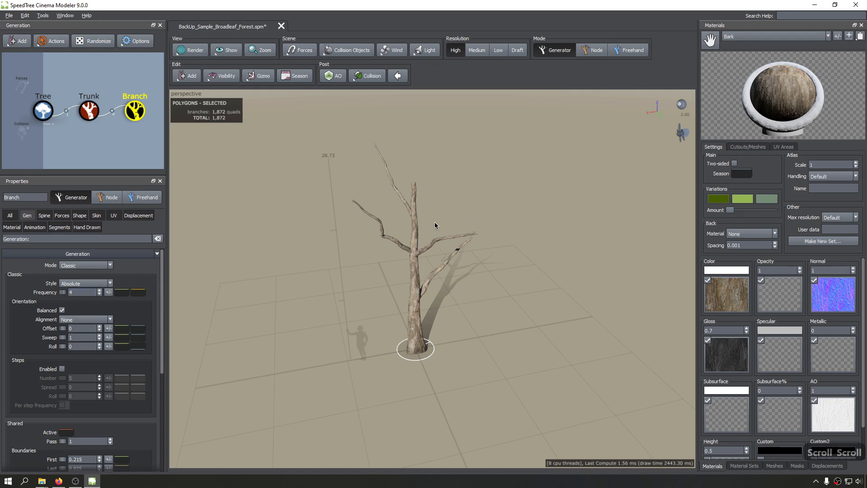
Step: Switch the Branch generator's style to Relative and raise its frequency to 22
click(70, 283)
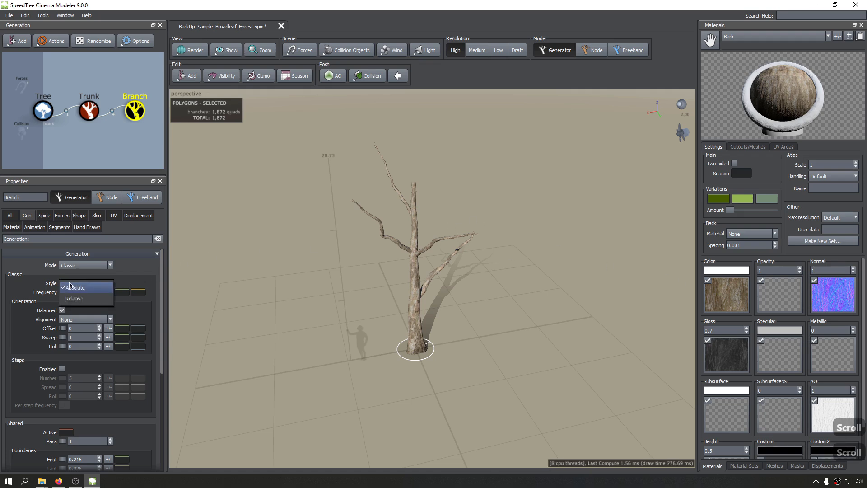
click(74, 298)
double_click(78, 294)
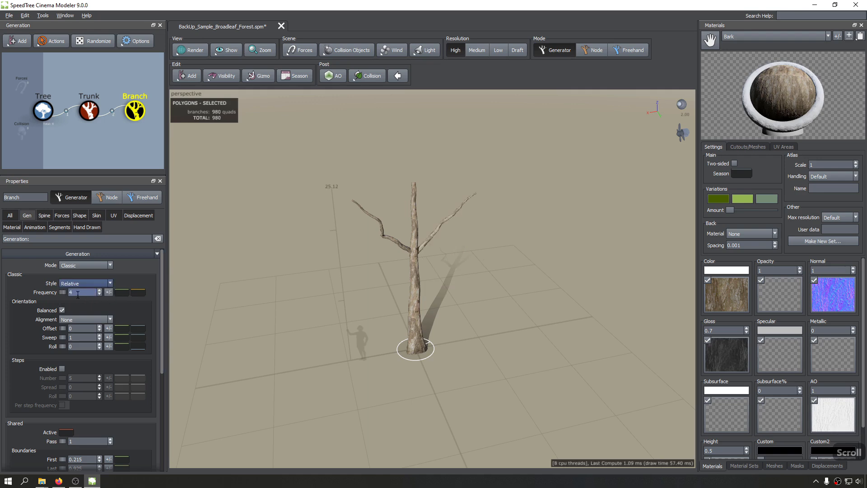
key(Return)
scroll(403, 278, up, 3)
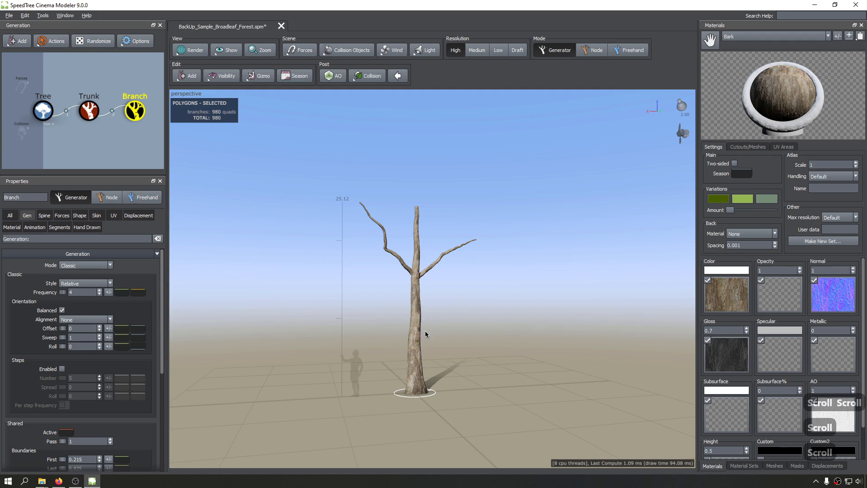
scroll(412, 316, up, 1)
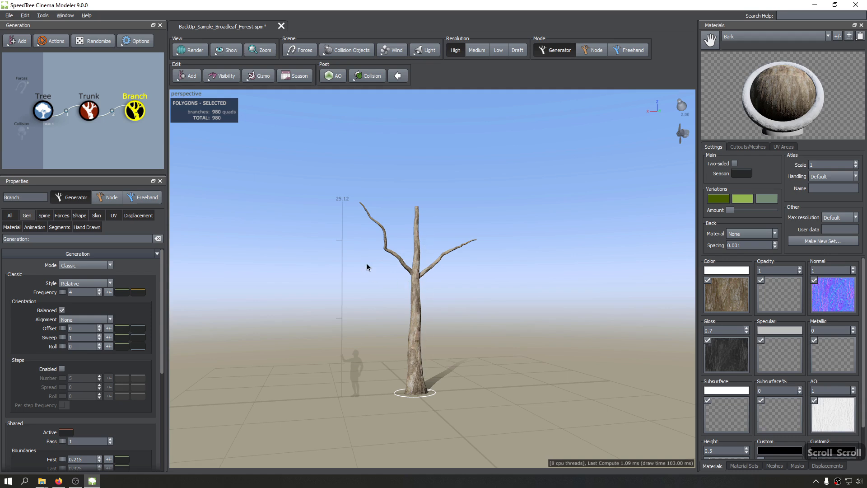
scroll(367, 265, up, 2)
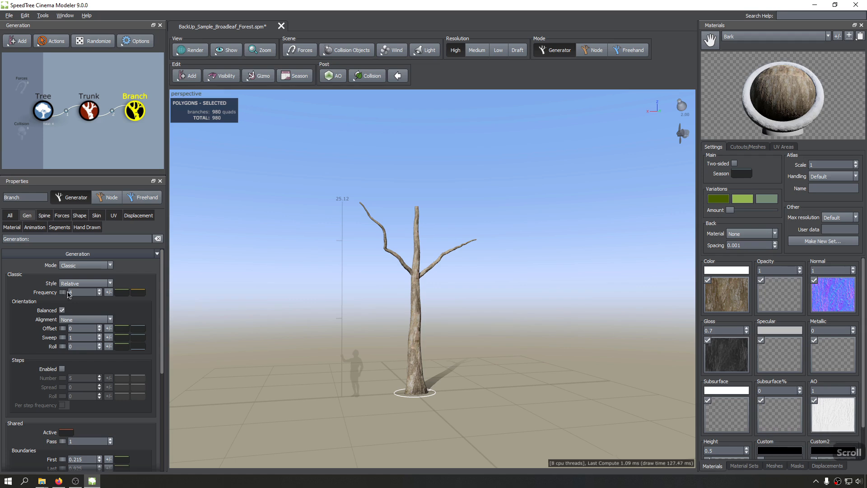
drag(63, 294, 866, 278)
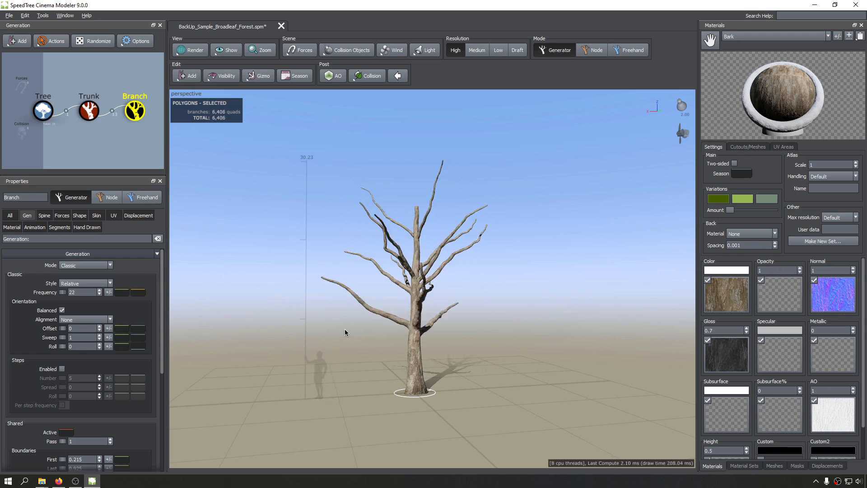
Step: Set the branch style to Absolute with a frequency of 21, and return the style to Relative for comparison
click(82, 283)
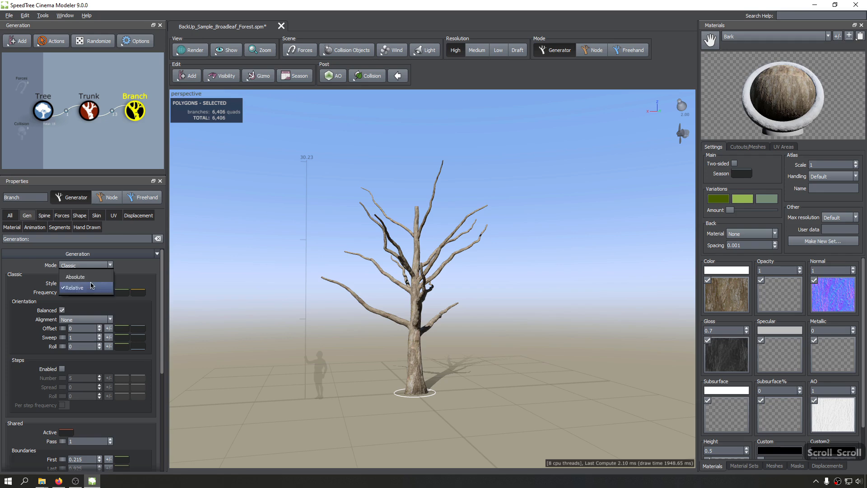
click(95, 279)
drag(502, 253, 497, 233)
double_click(84, 292)
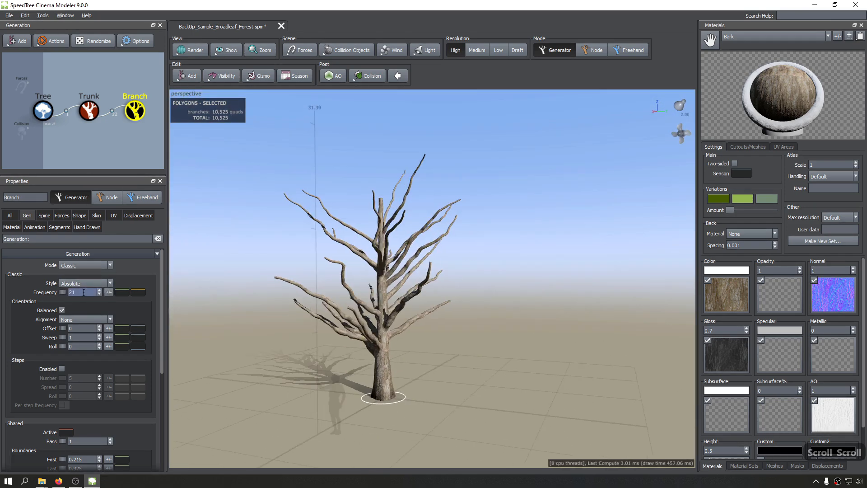
click(85, 284)
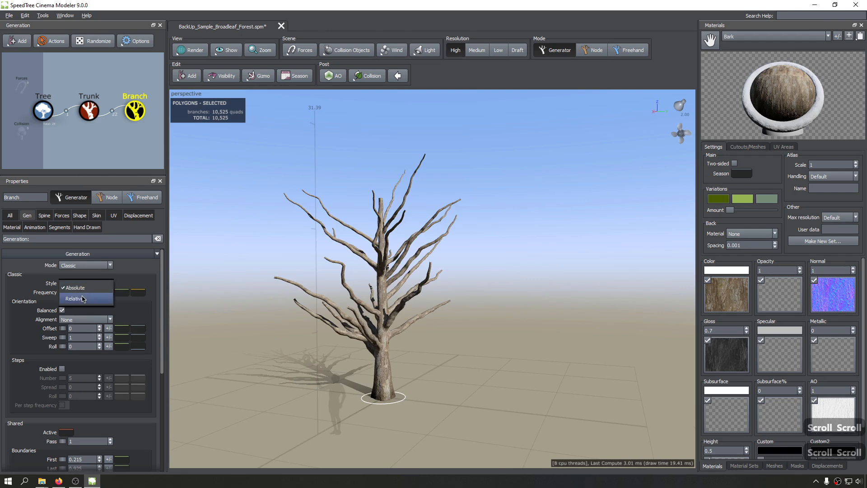
click(82, 292)
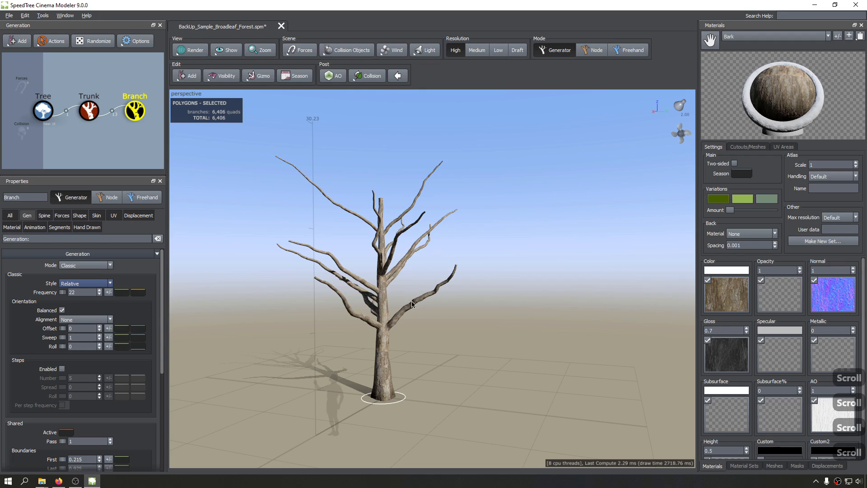
Step: Lengthen the Trunk generator's absolute spine length to 40.76 and inspect the branches on the taller trunk
click(382, 359)
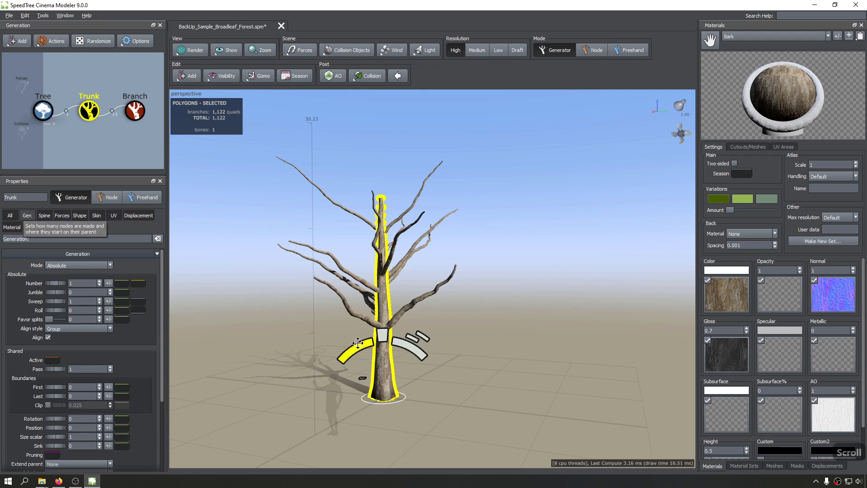
click(44, 215)
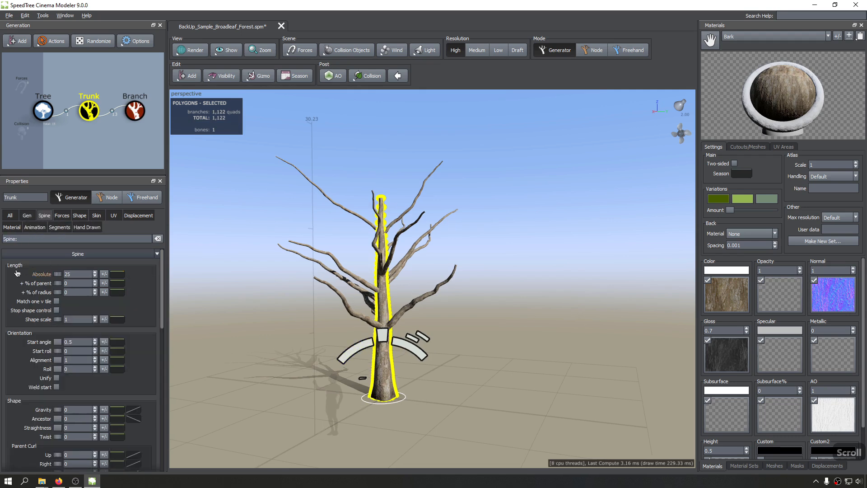
drag(55, 277, 390, 276)
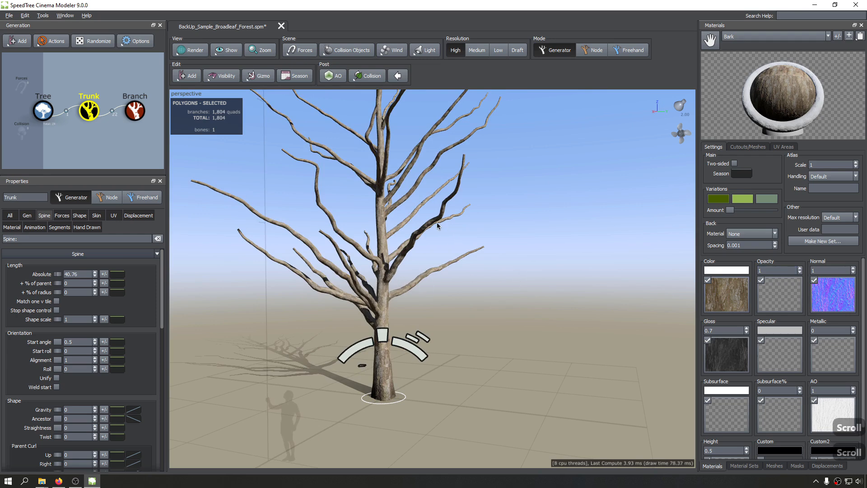
drag(411, 234, 455, 240)
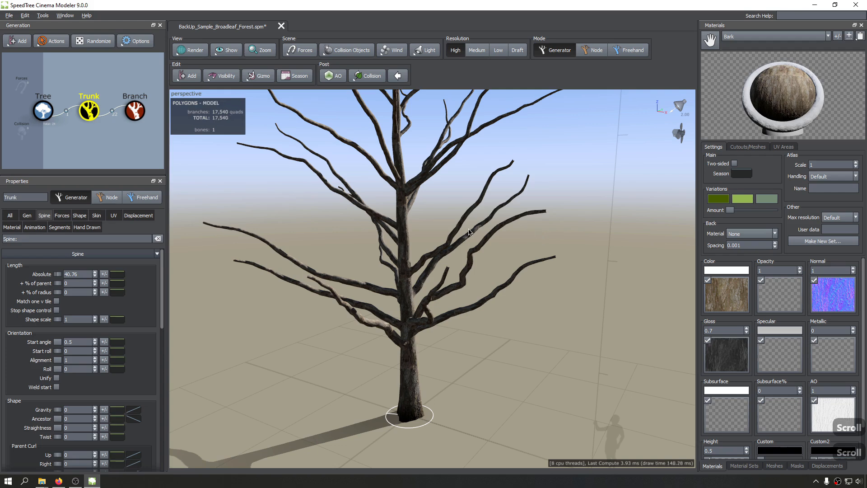
Step: Select the Branch generator and change its Classic generation style to Absolute
click(470, 231)
click(483, 229)
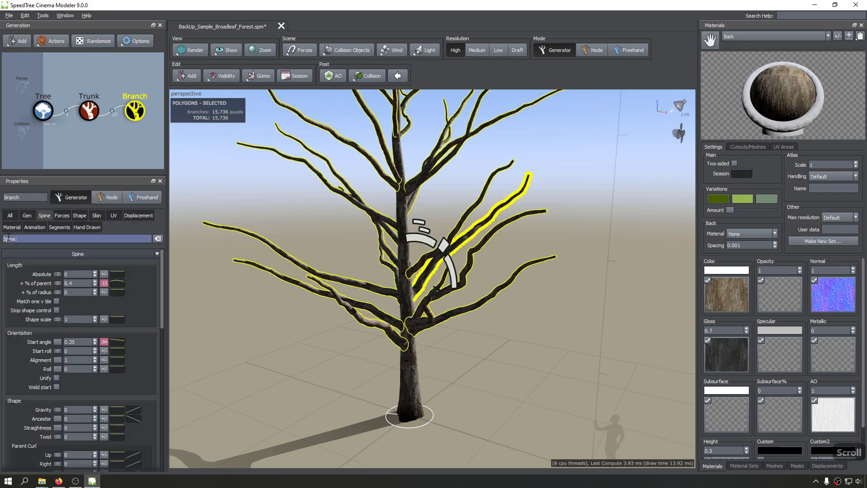
click(27, 216)
click(97, 265)
click(99, 278)
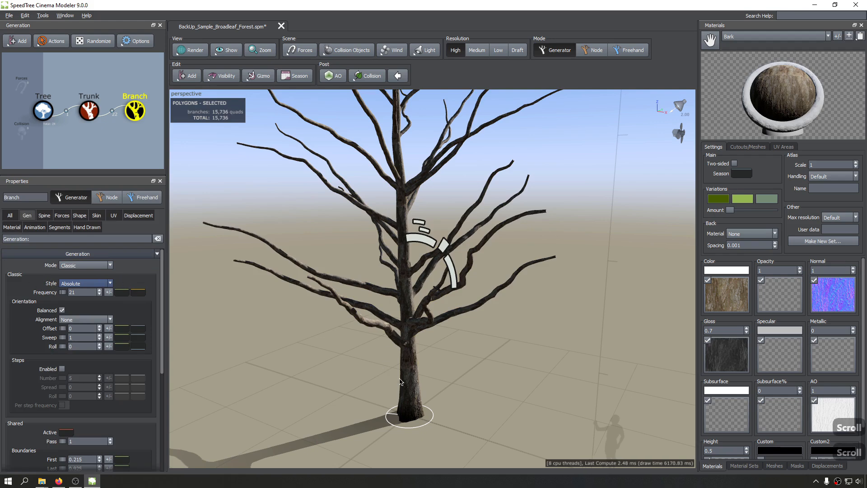
Step: Shorten the Trunk generator's absolute spine length to 23.674
click(400, 320)
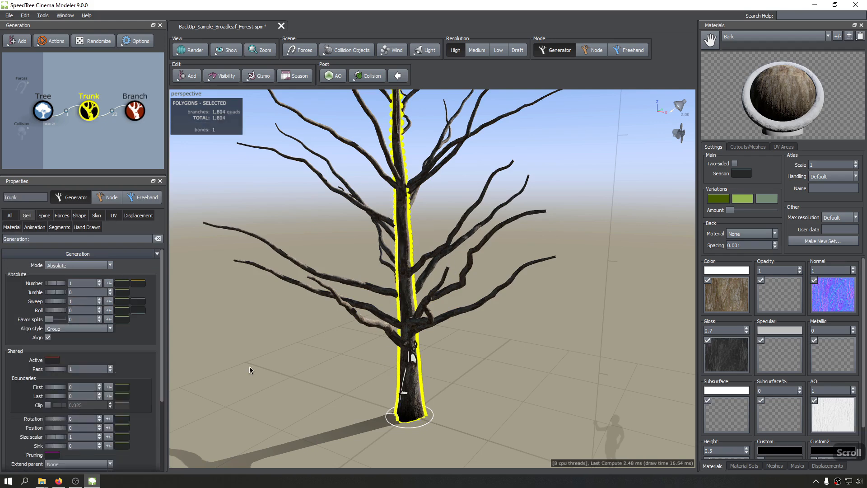
click(44, 215)
drag(58, 278, 1, 286)
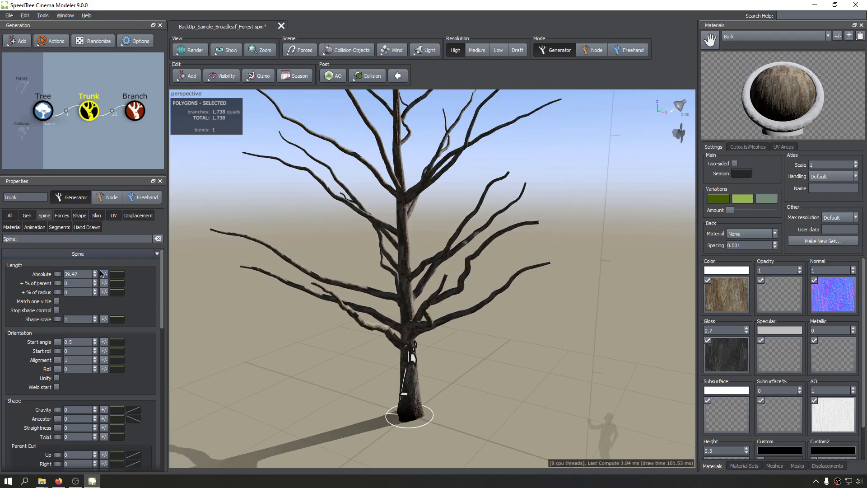
drag(95, 274, 100, 316)
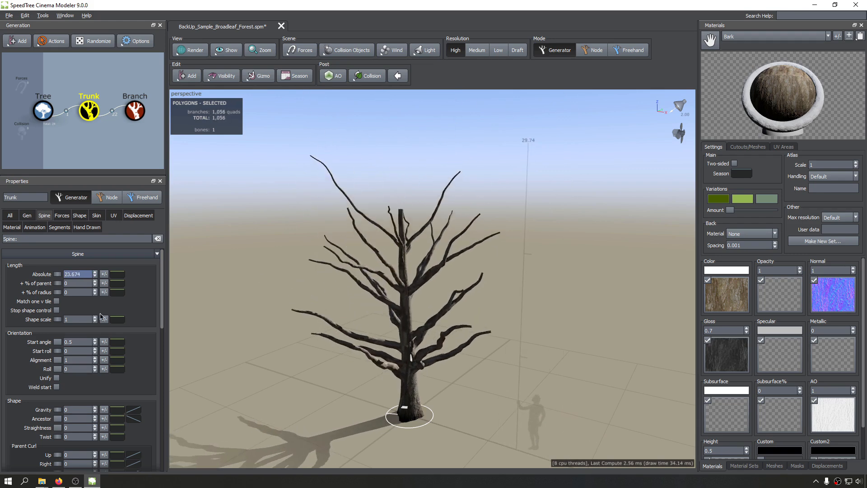
Step: Deselect the trunk, view the shortened tree from another side, and select the Branch generator through one of its branches
click(436, 264)
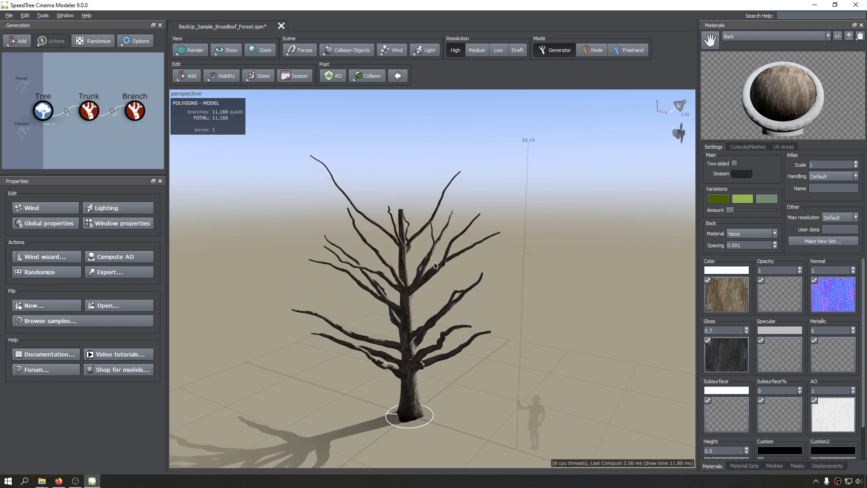
click(437, 271)
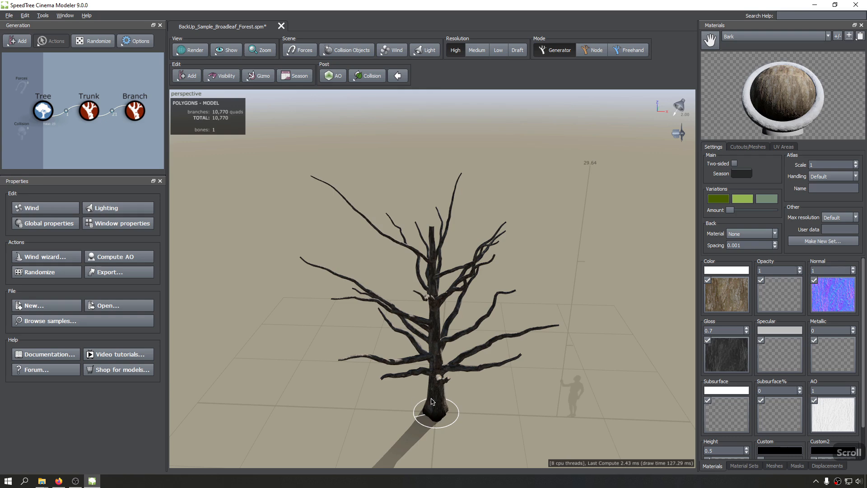
click(444, 404)
click(461, 366)
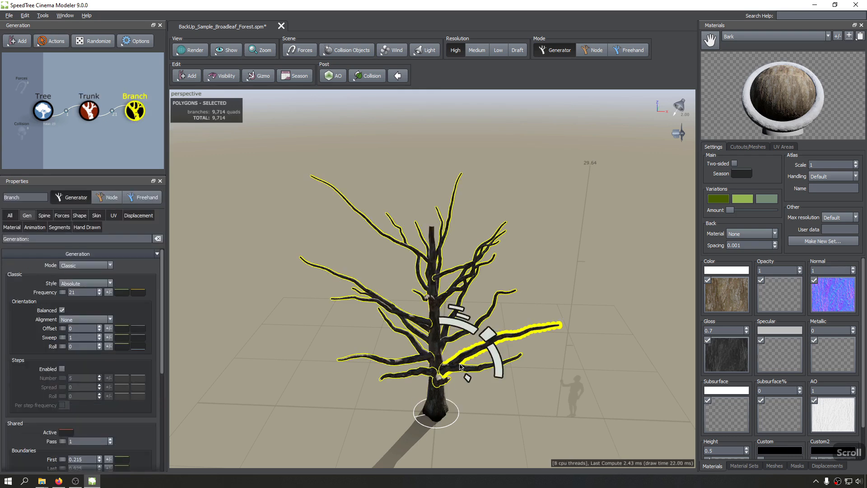
Step: Enable Steps in the Branch generator's Classic settings and inspect the branch levels along the trunk
scroll(156, 356, up, 2)
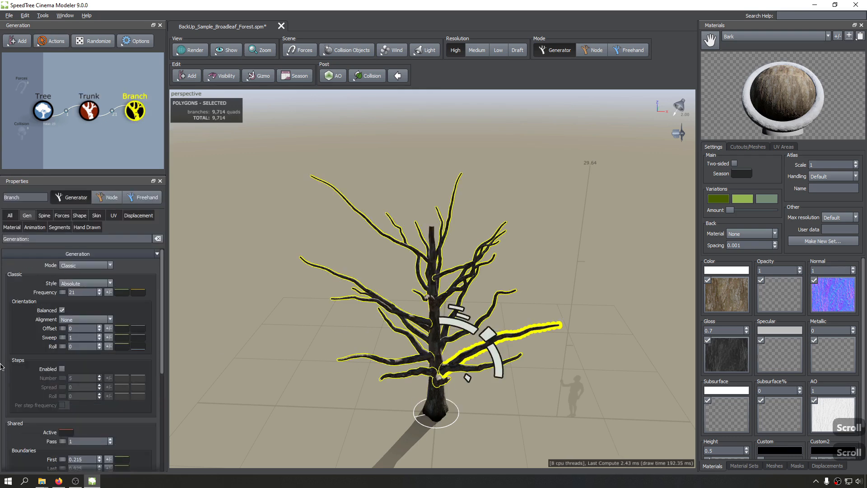
click(62, 370)
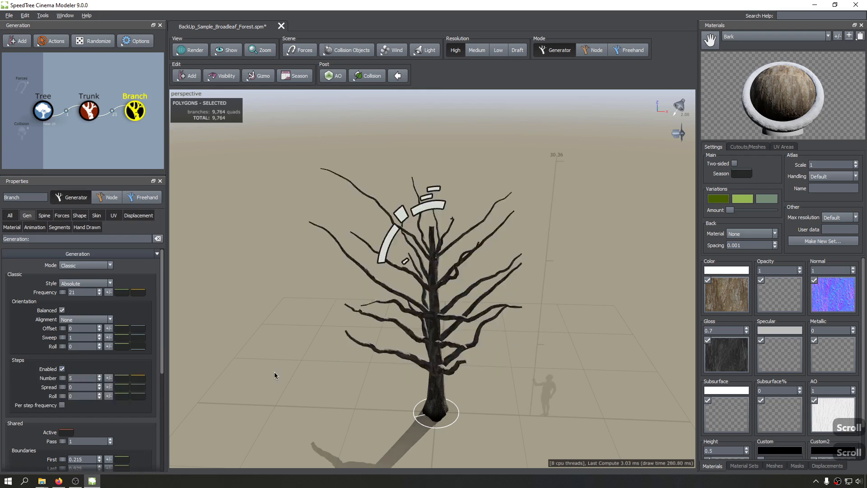
drag(460, 348, 365, 352)
scroll(371, 350, up, 10)
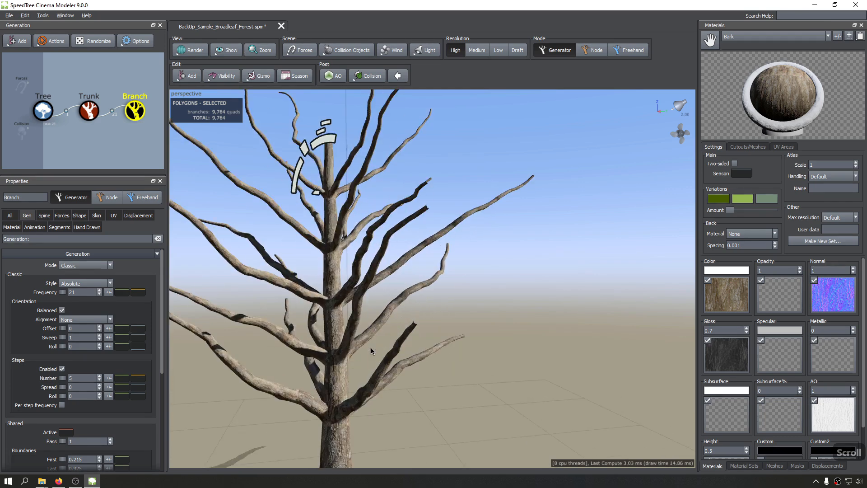
drag(514, 364, 424, 372)
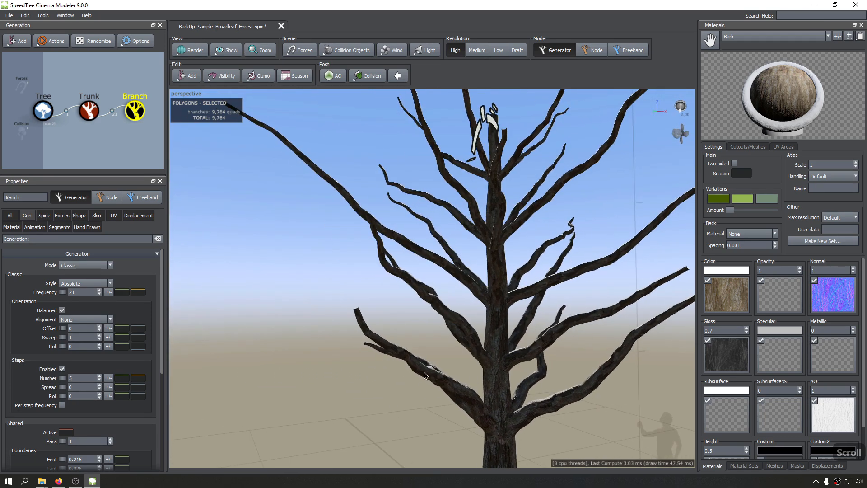
scroll(417, 375, up, 2)
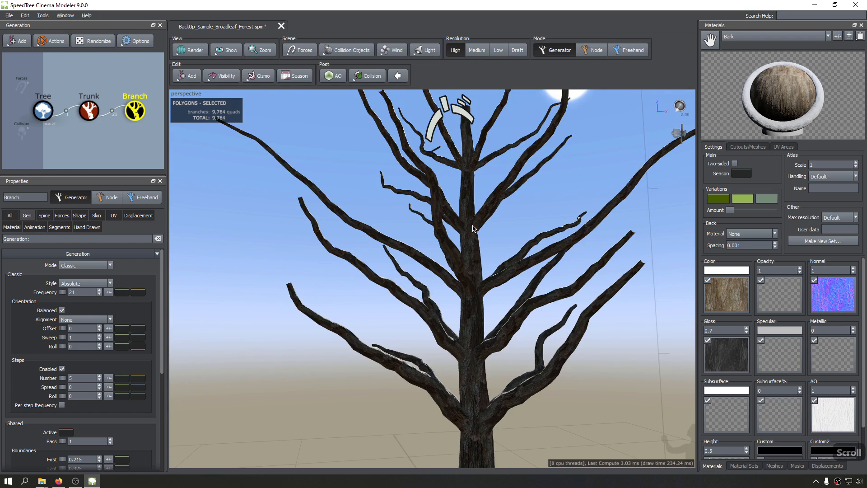
Step: Set the Branch generator's frequency to 5 and view the sparser tree from the side
double_click(79, 378)
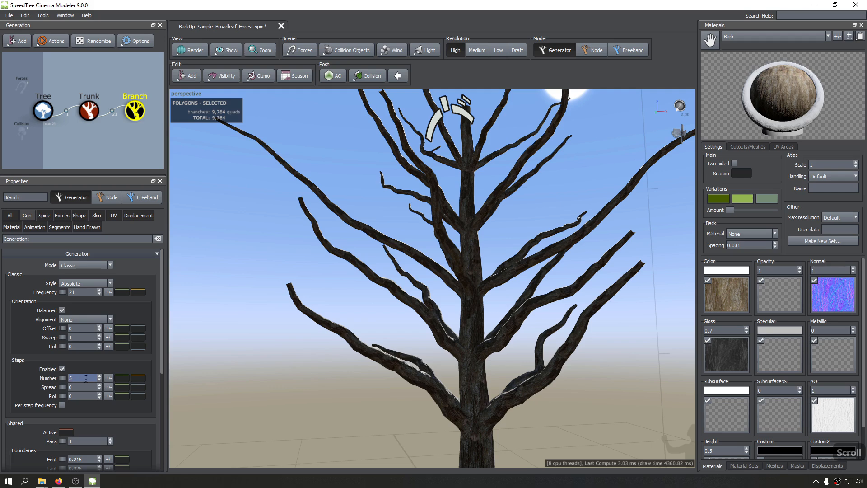
double_click(93, 293)
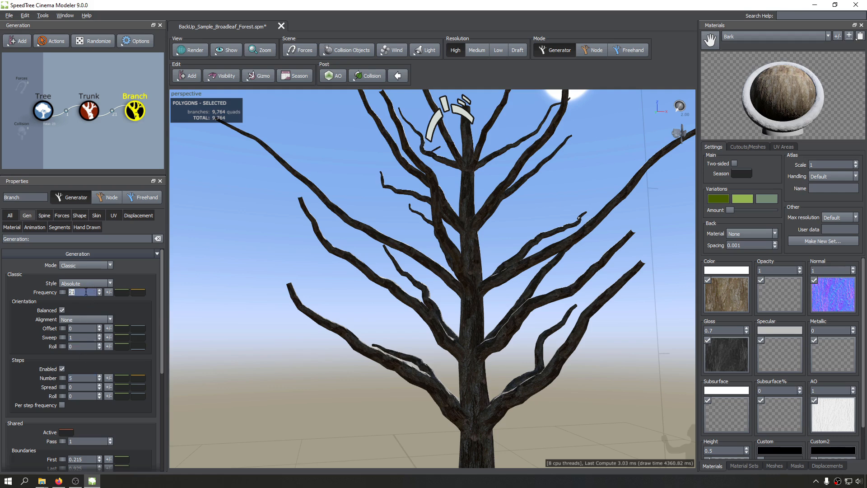
text(5)
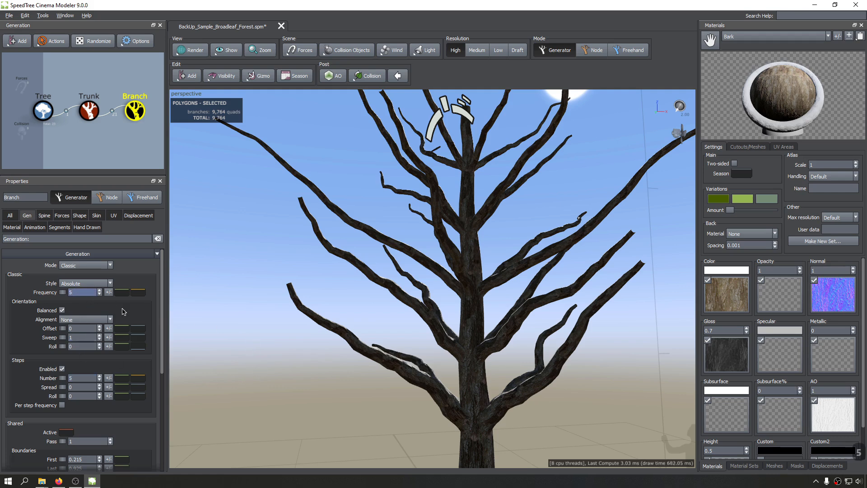
key(Return)
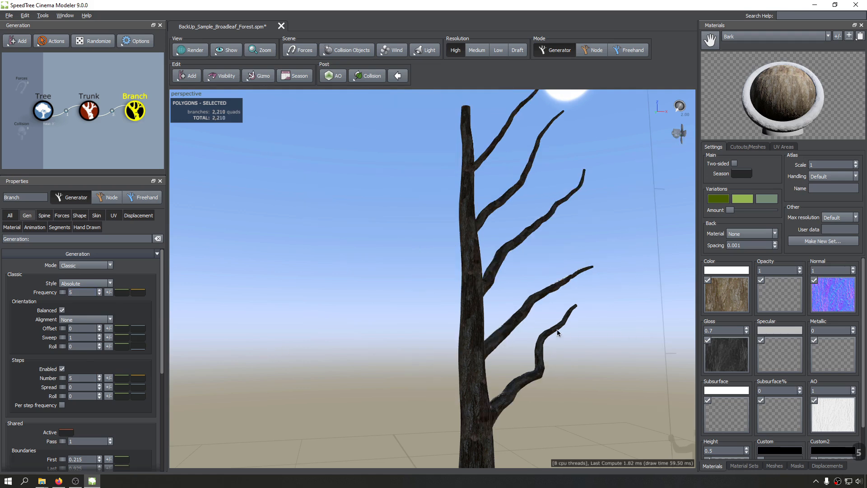
drag(557, 329, 416, 342)
scroll(458, 344, down, 2)
scroll(443, 348, up, 3)
scroll(434, 350, down, 3)
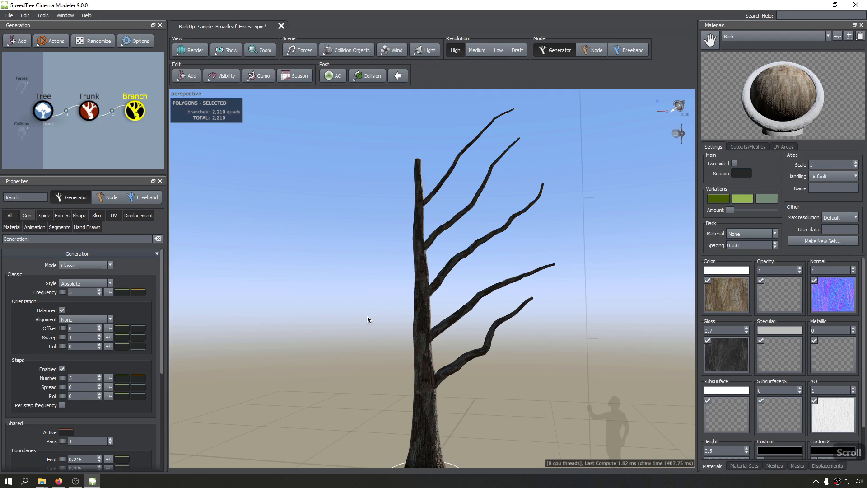
Step: Disable Steps for the Branch generator, compare the branch layout, and enable Steps again
click(62, 369)
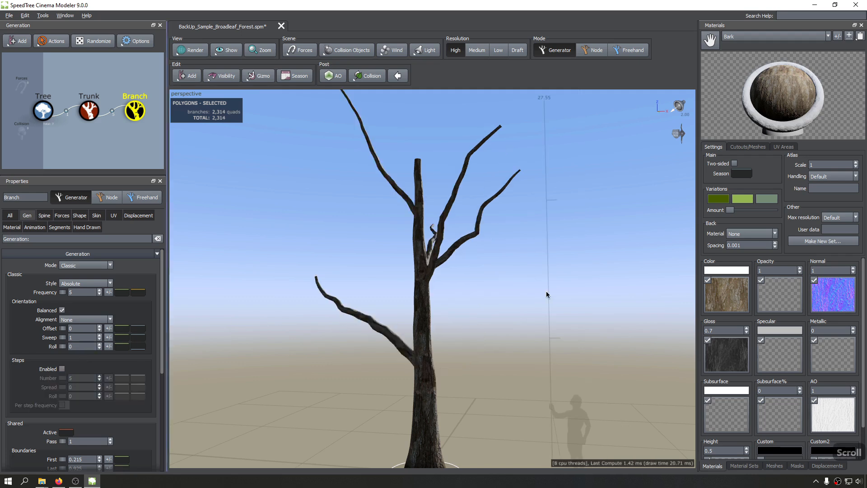
click(70, 346)
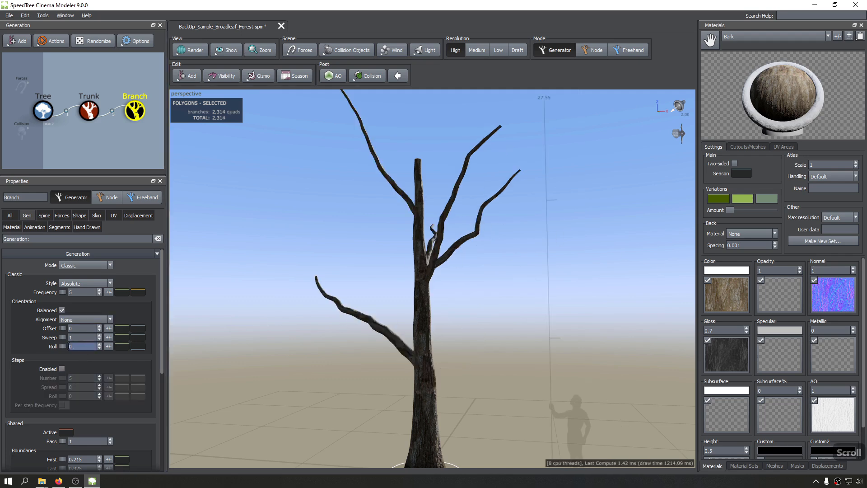
click(62, 369)
drag(460, 368, 437, 384)
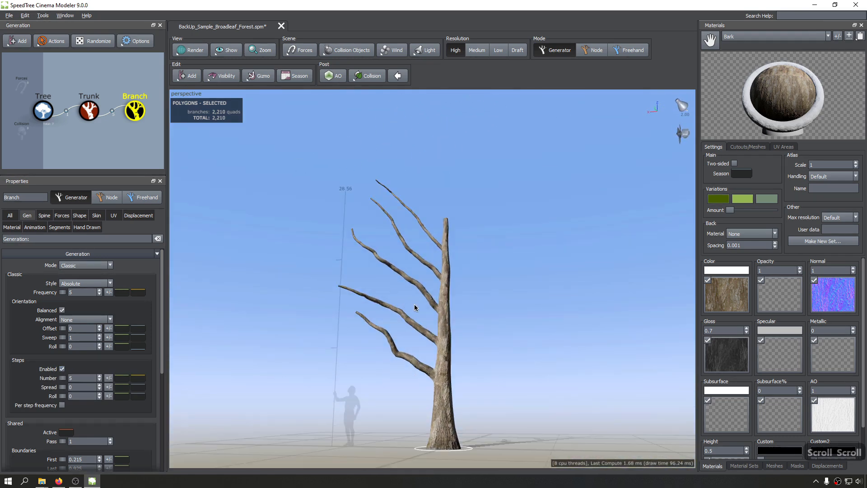
drag(444, 379, 431, 374)
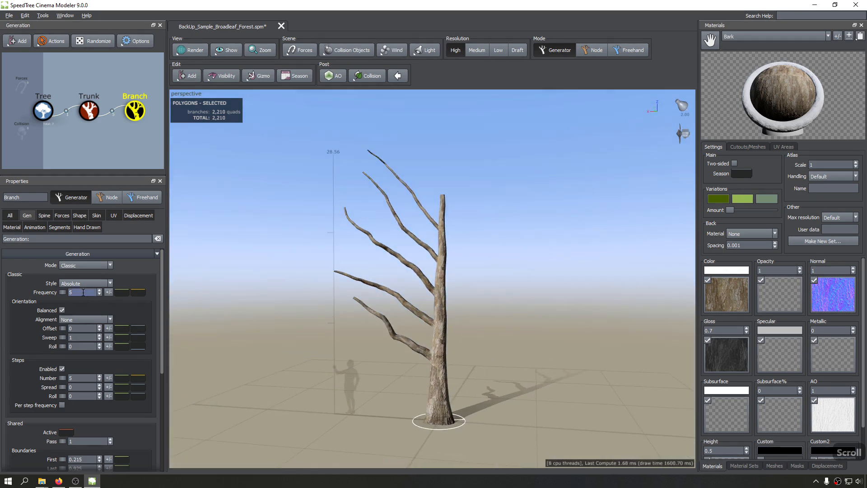
Step: Set the Branch generator's frequency to 10 and check how the branches are arranged at each level
scroll(83, 293, up, 1)
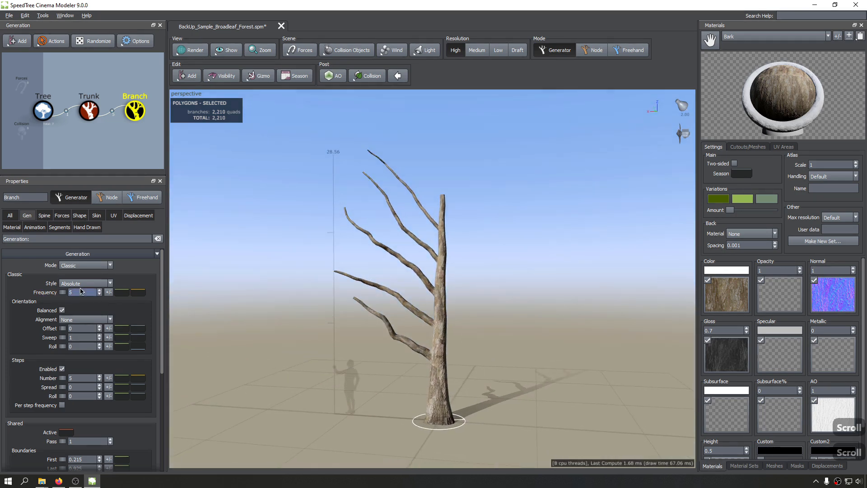
scroll(108, 286, up, 1)
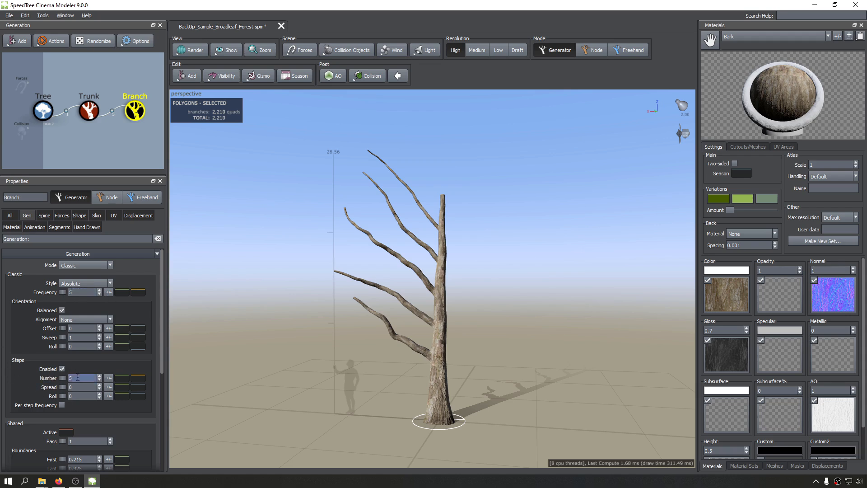
scroll(429, 358, down, 2)
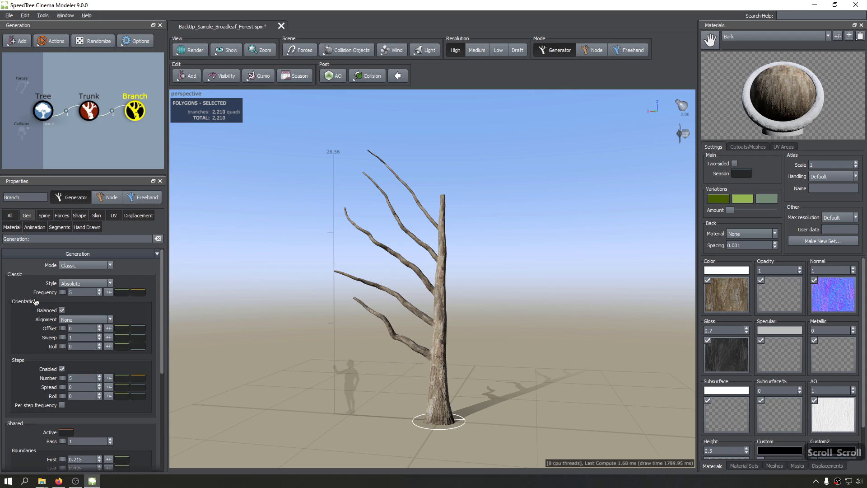
text(10)
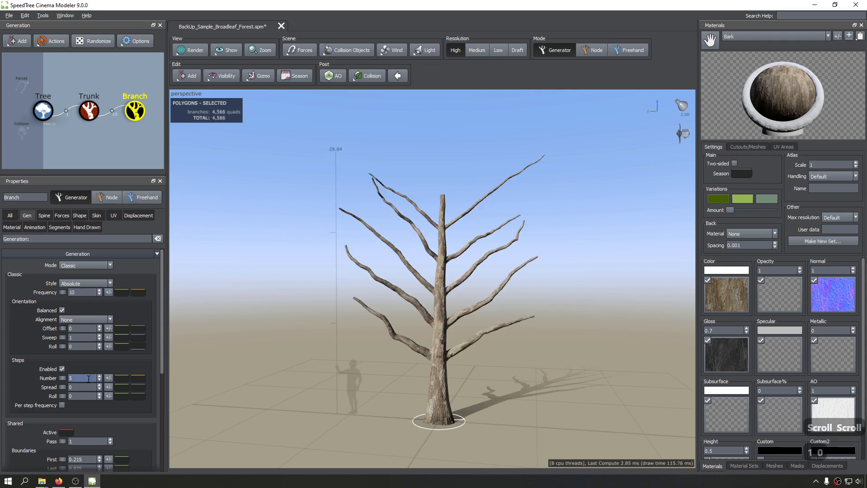
drag(465, 378, 248, 352)
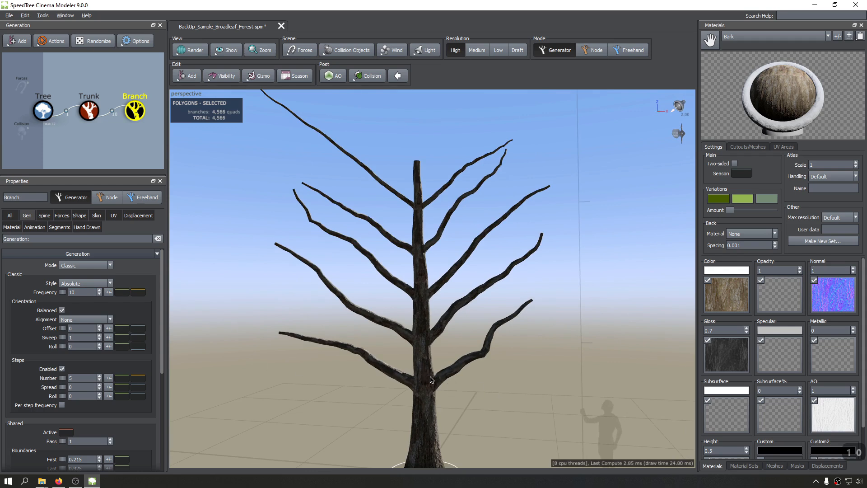
Step: Raise the Branch generator's frequency to 15 and view the branches from another side
scroll(120, 322, down, 2)
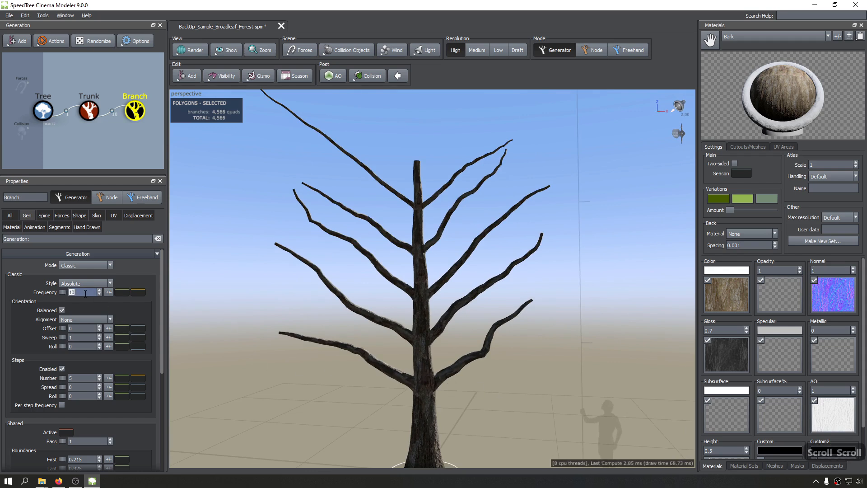
text(1)
key(Return)
drag(343, 346, 171, 360)
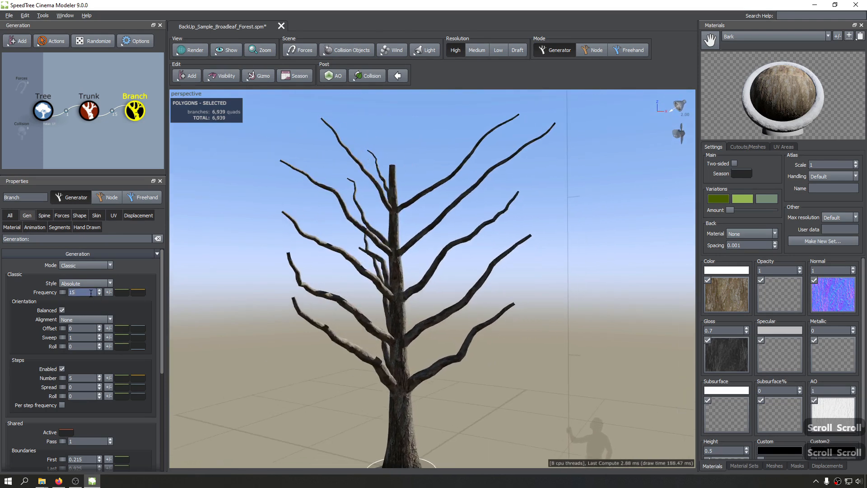
Step: Set the Branch generator's frequency to 20 and view the whole tree
text(20)
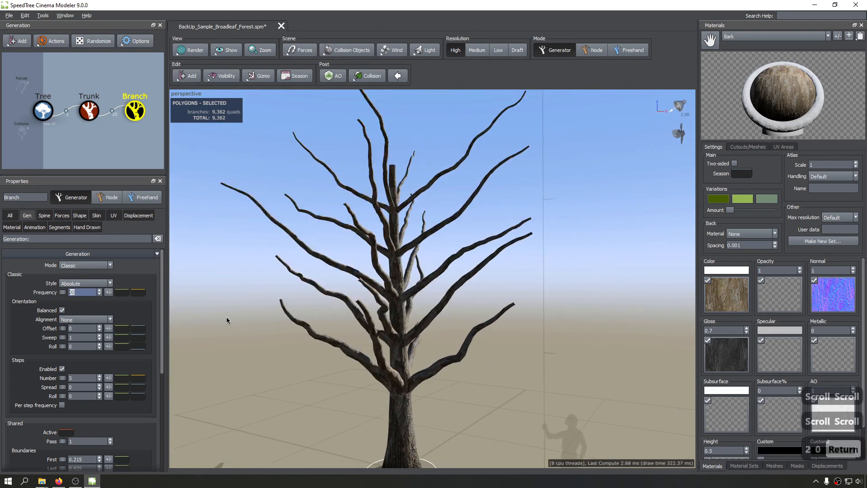
key(Return)
drag(226, 316, 405, 369)
Step: Examine the placement of the stepped branches around the trunk, from the whole tree to a close-up of the upper trunk
click(82, 396)
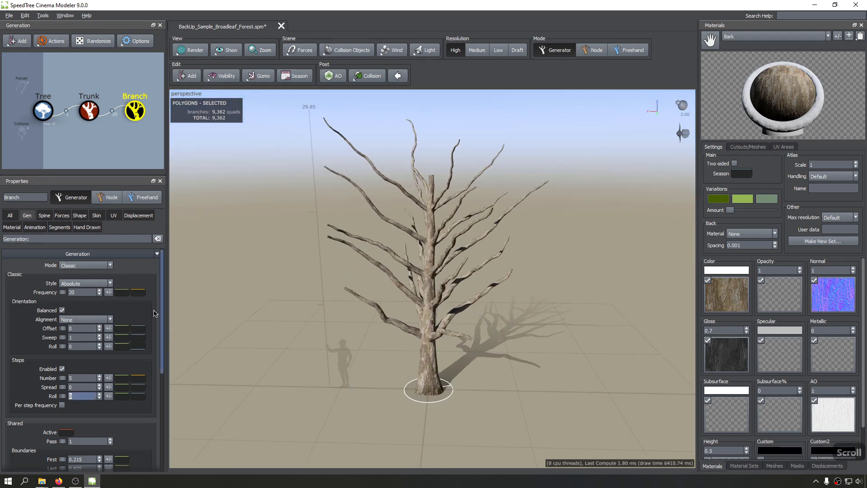
scroll(391, 279, down, 3)
scroll(451, 201, up, 4)
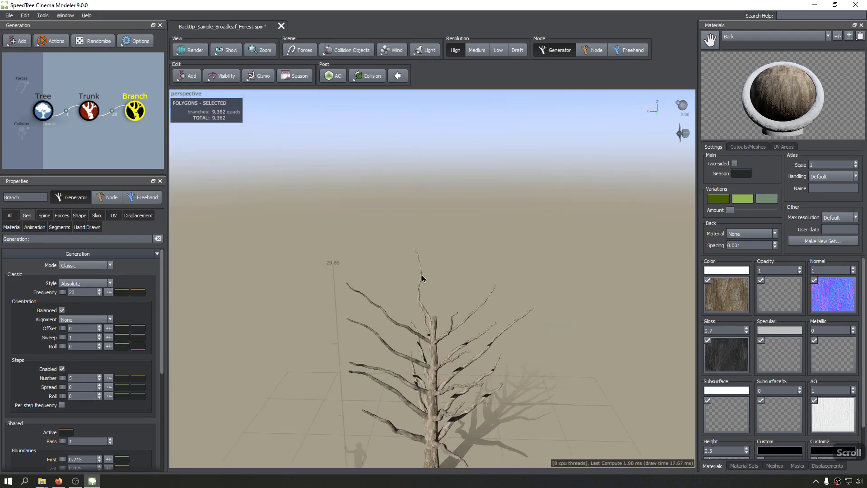
scroll(432, 299, down, 5)
scroll(431, 298, up, 8)
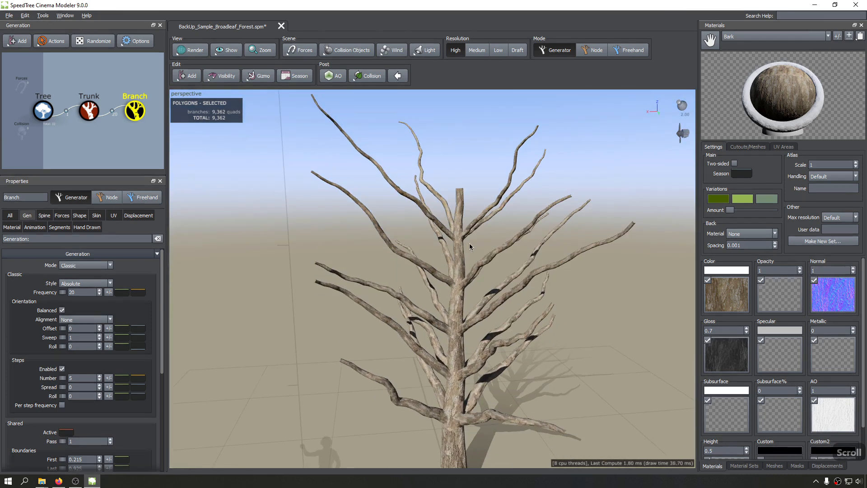
drag(470, 243, 372, 314)
scroll(451, 202, up, 2)
drag(373, 362, 401, 277)
scroll(416, 289, up, 1)
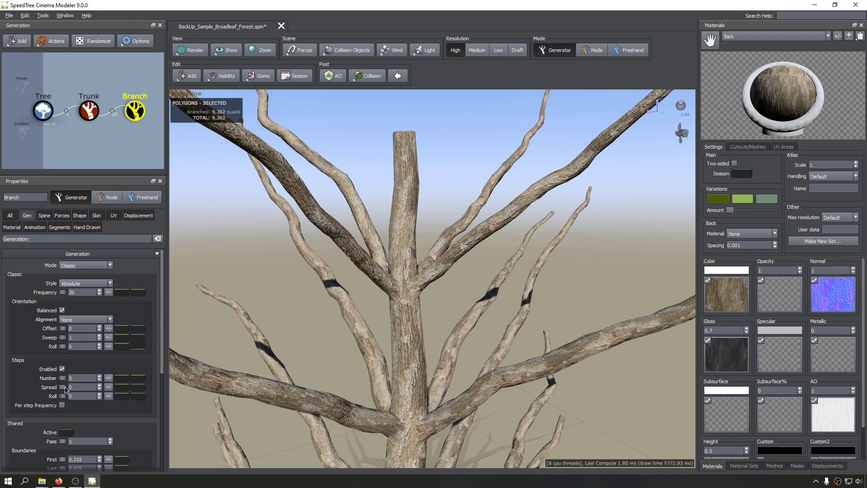
Step: Increase the Branch generator's Steps spread to 0.59 and inspect the staggered branches close up and from above
drag(66, 389, 383, 342)
scroll(398, 284, up, 3)
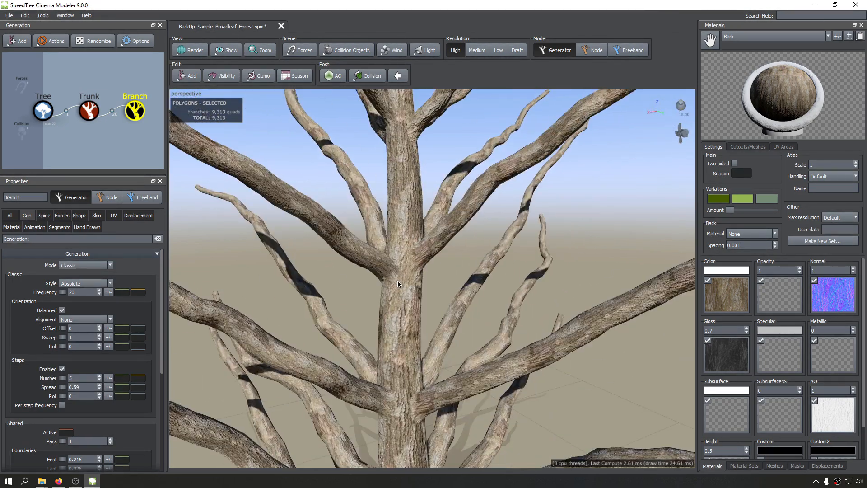
scroll(398, 284, down, 5)
drag(361, 305, 487, 276)
scroll(474, 318, down, 5)
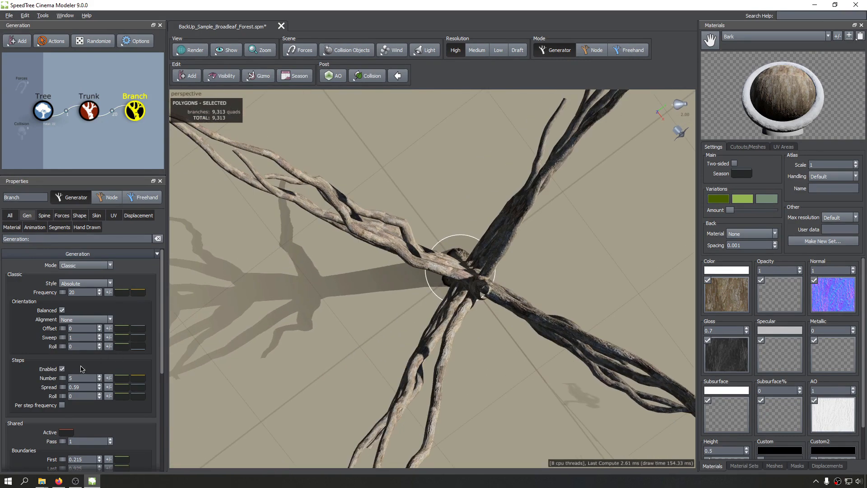
Step: Set the Branch generator's Steps roll to 0.08 and check the rotated branches from above and from the side
drag(65, 400, 68, 400)
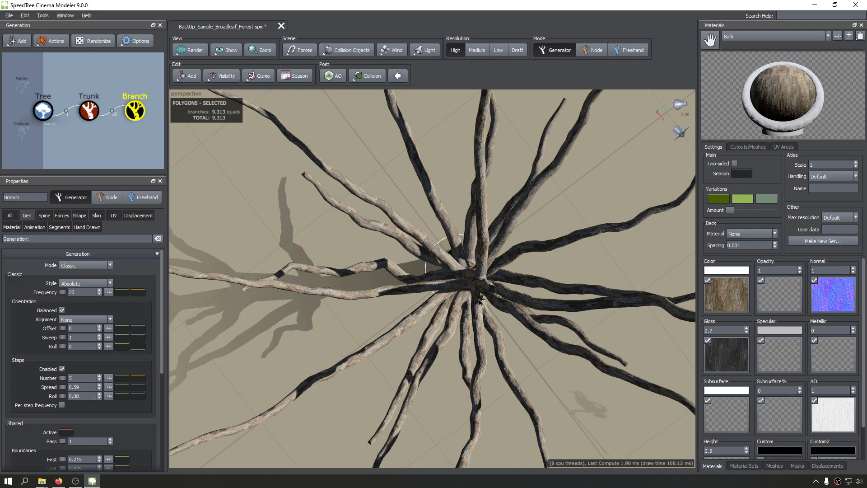
drag(482, 311, 394, 270)
scroll(468, 274, down, 2)
scroll(407, 244, down, 5)
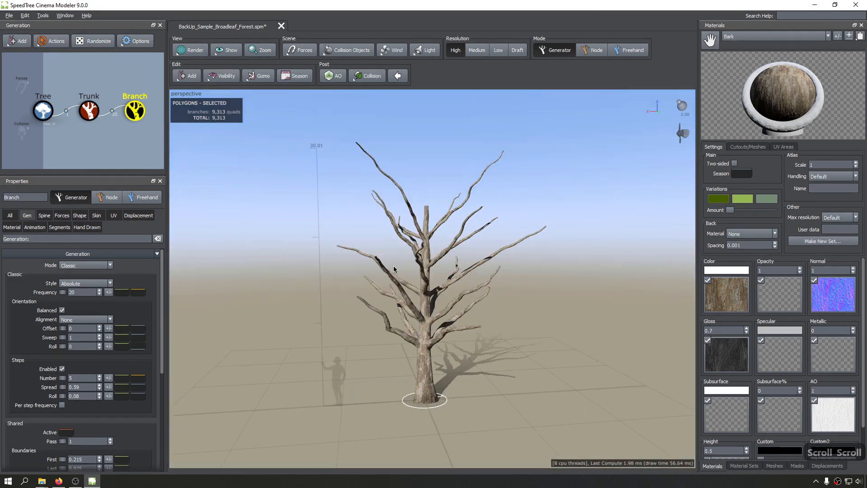
scroll(394, 269, down, 2)
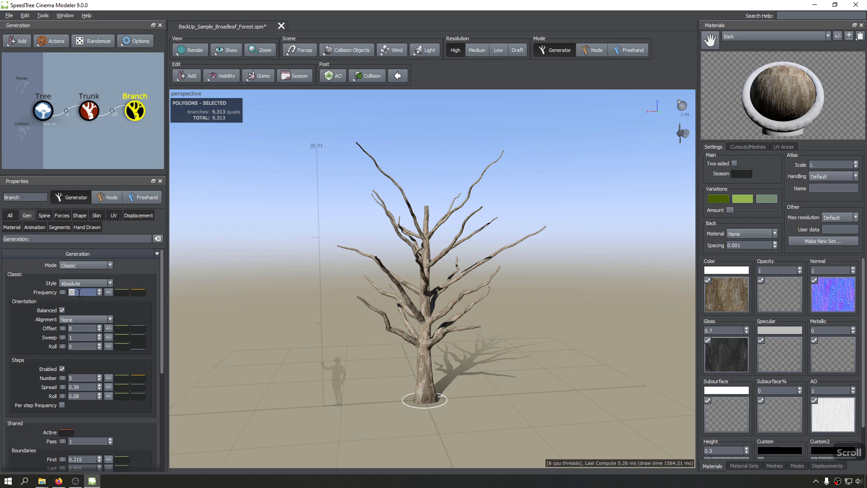
Step: Set the Branch generator's frequency to 5 and reselect the generator through one of its branches
text(5)
click(465, 326)
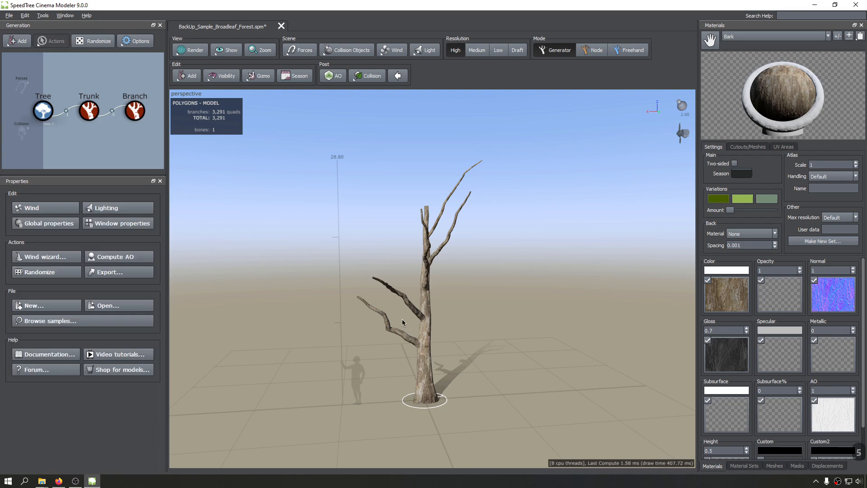
click(411, 304)
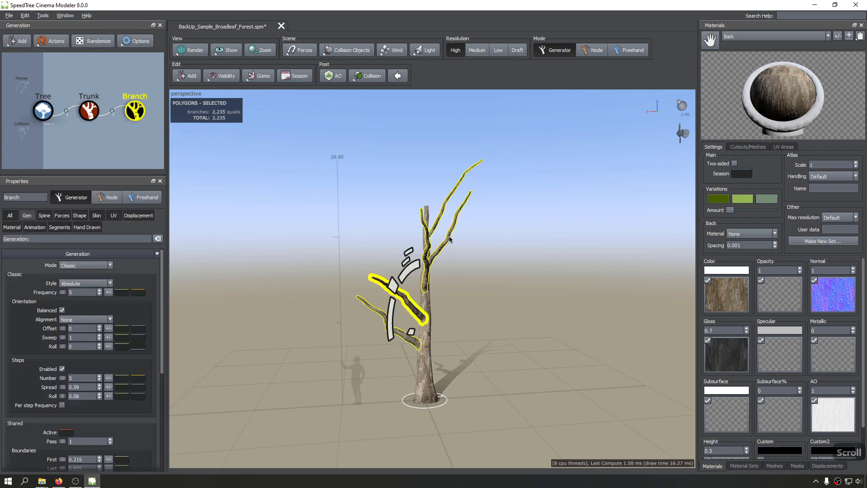
Step: Reset the Branch generator's Steps spread and roll to 0 and reselect the generator through one of its branches
mouse_move(447, 238)
middle_down()
mouse_move(495, 250)
mouse_move(454, 254)
middle_up()
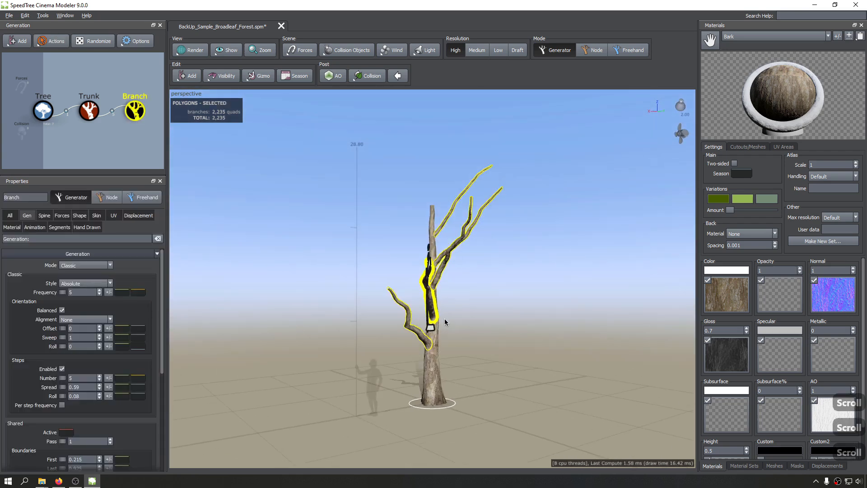
middle_drag(444, 319, 420, 326)
text(00)
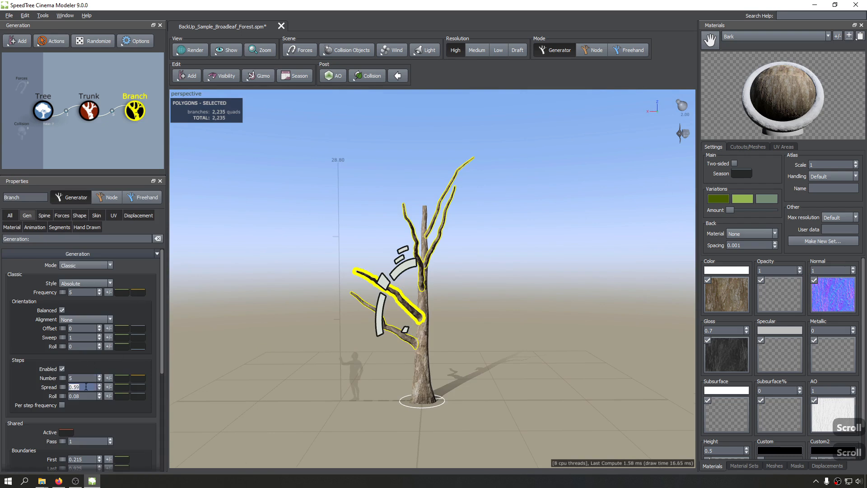
click(87, 396)
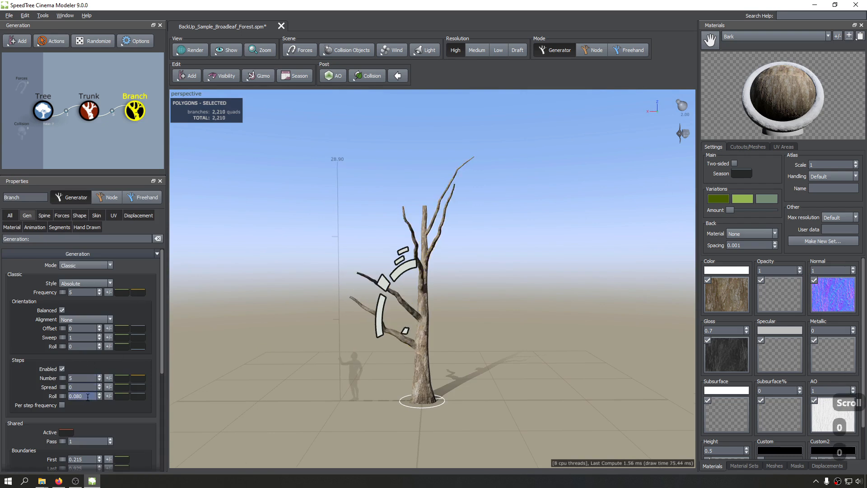
click(409, 309)
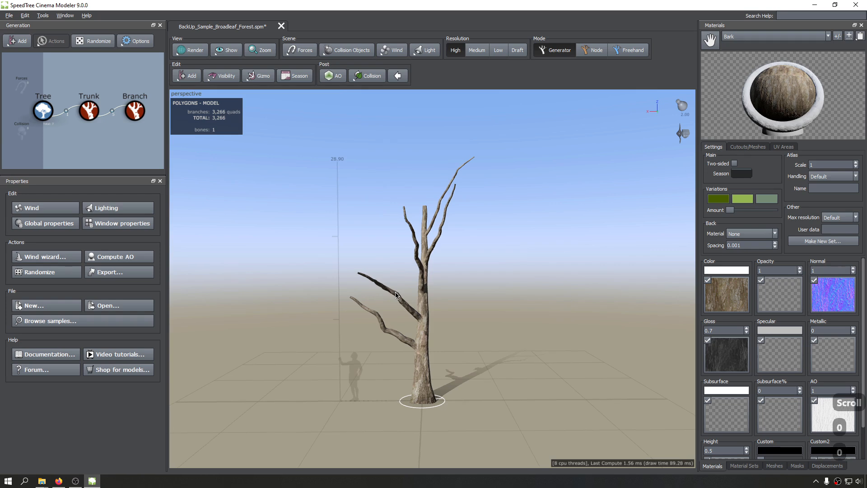
click(396, 298)
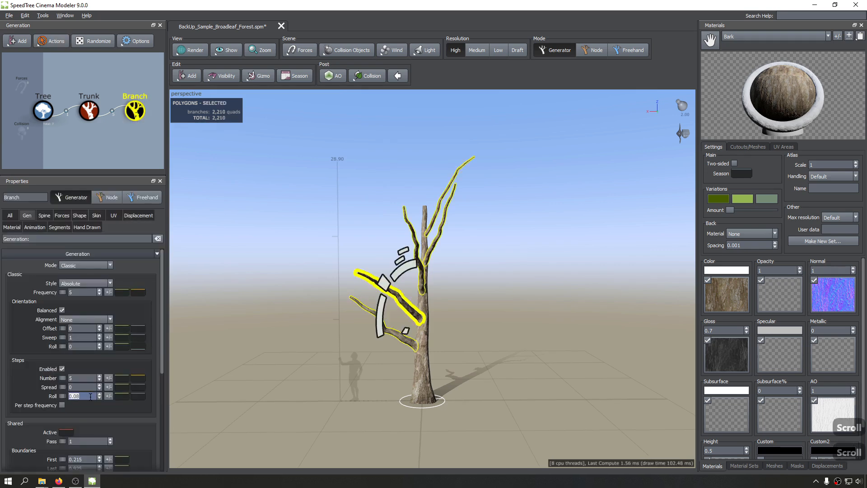
click(495, 332)
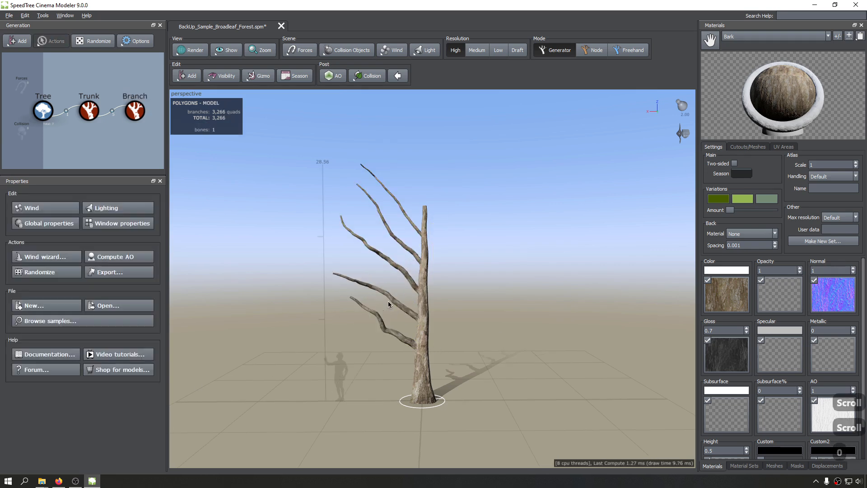
click(402, 310)
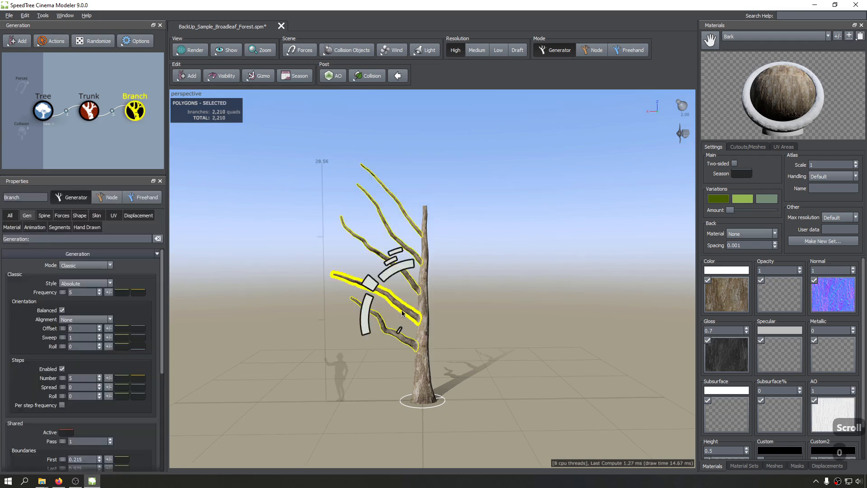
Step: Enable per step frequency for the Branch generator and inspect the branches around the trunk at each step
click(62, 405)
drag(404, 363, 332, 375)
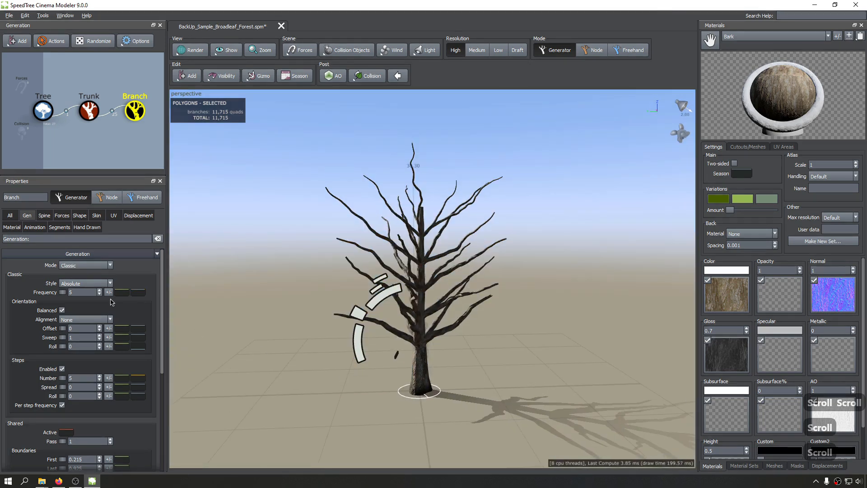
scroll(384, 347, up, 6)
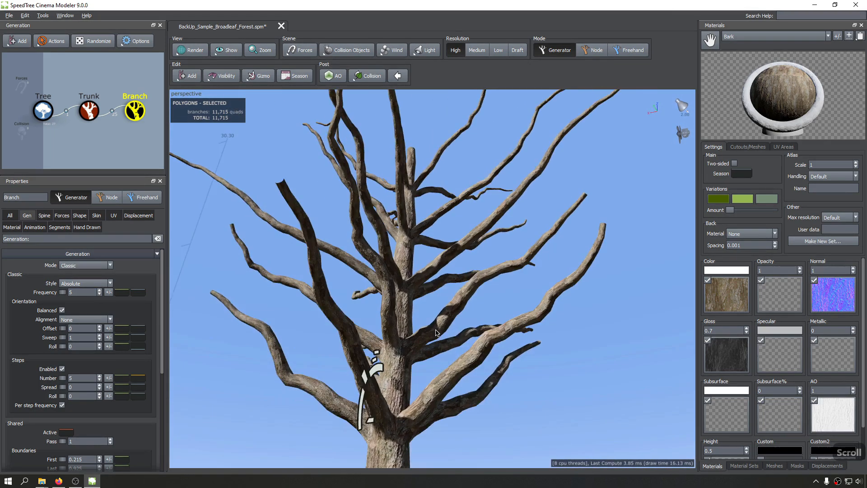
middle_drag(436, 333, 511, 195)
drag(511, 194, 443, 300)
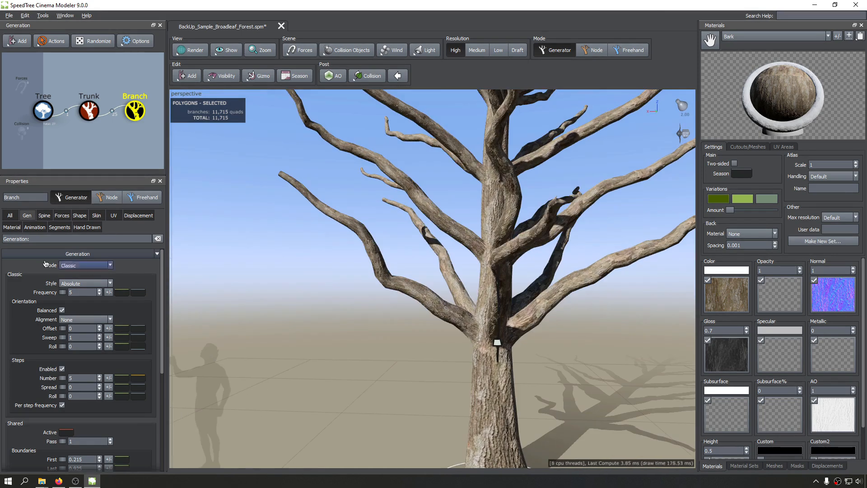
Step: Lower the Branch generator's frequency to 2, inspect the branch pairs, and reselect the generator through a branch
click(99, 295)
click(99, 295)
scroll(100, 297, down, 1)
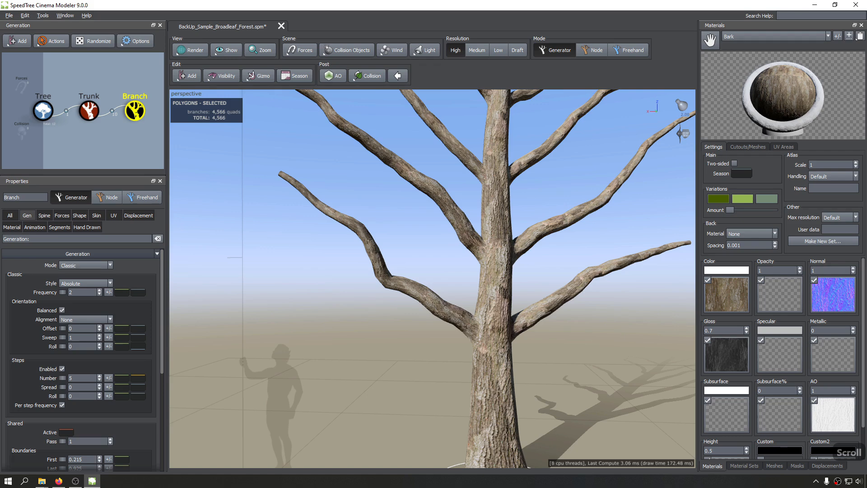
click(316, 280)
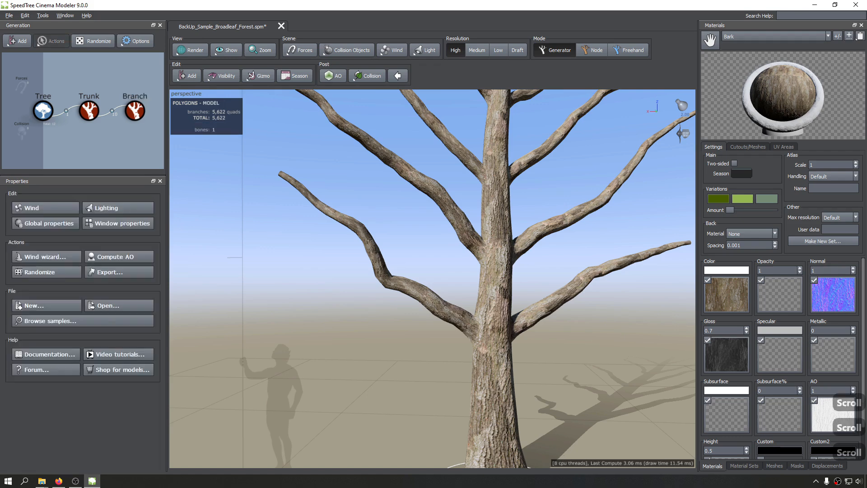
drag(519, 225, 434, 266)
click(493, 253)
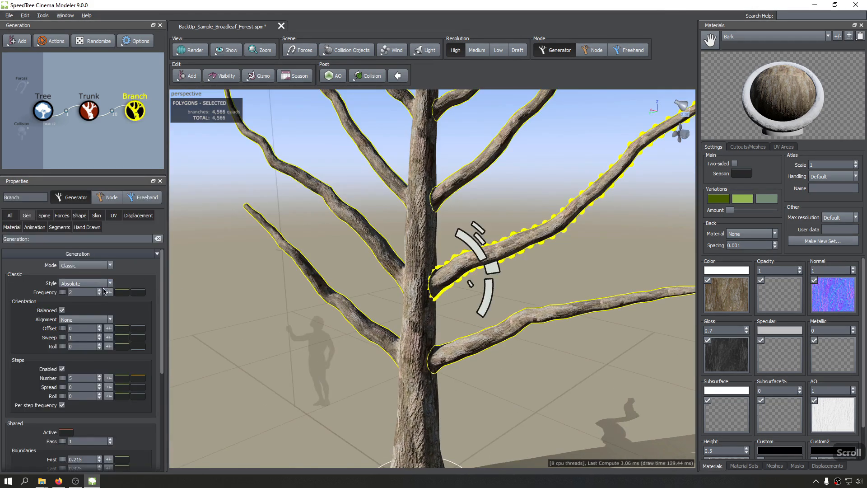
Step: Raise the Branch generator's frequency to 3 and view the stepped branches from above
scroll(99, 291, up, 1)
drag(511, 294, 452, 311)
scroll(357, 291, down, 3)
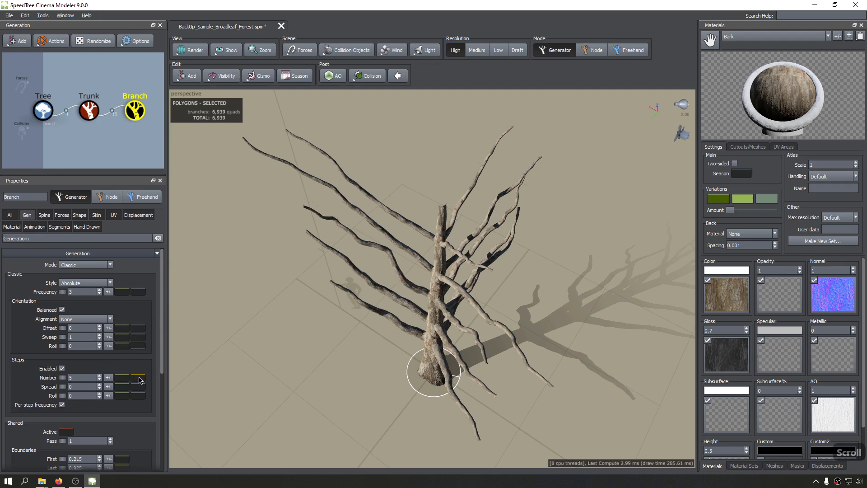
Step: Open the distribution curve of the Branch generator's Steps number for viewing, and close it without changes
click(138, 377)
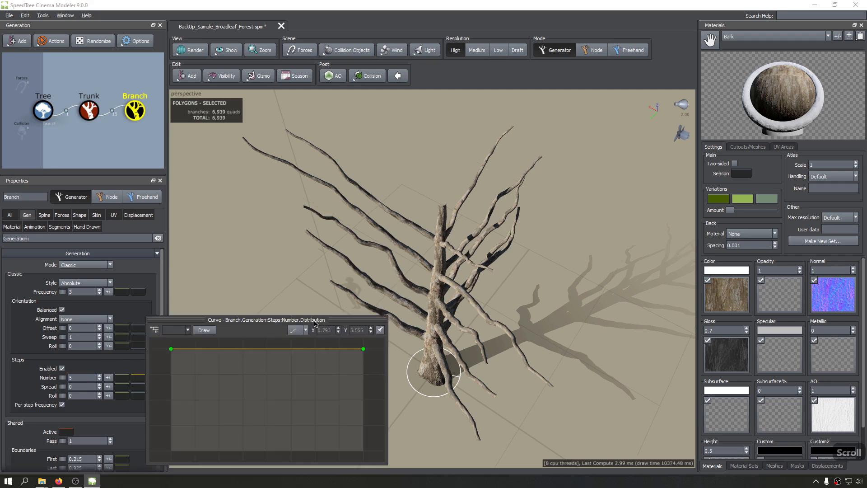
scroll(145, 307, up, 2)
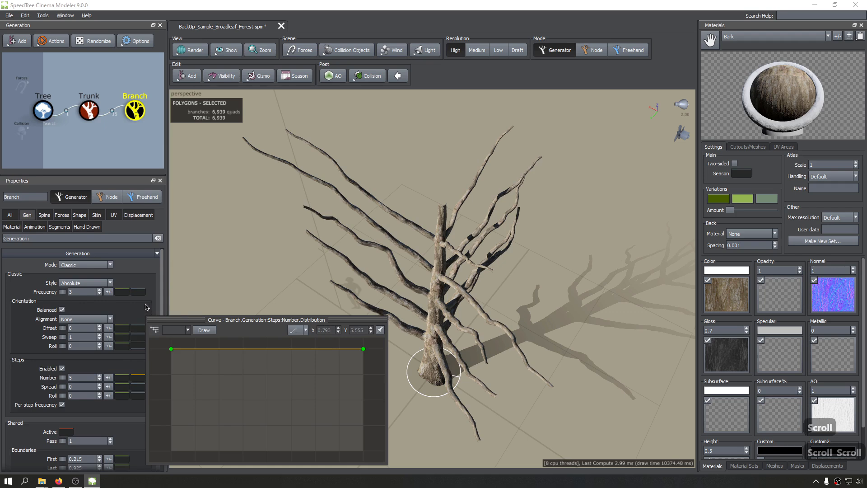
click(146, 307)
scroll(145, 308, up, 2)
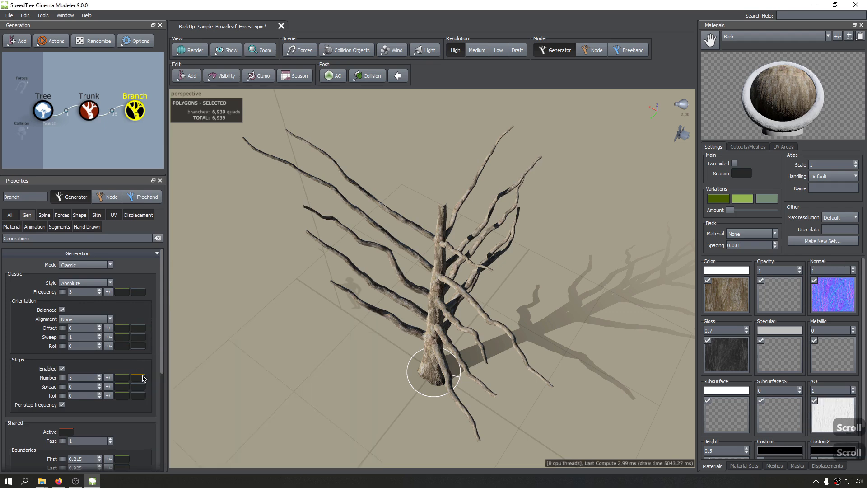
Step: Review the available generation modes and switch the Branch generator from Classic to Proportional
click(92, 270)
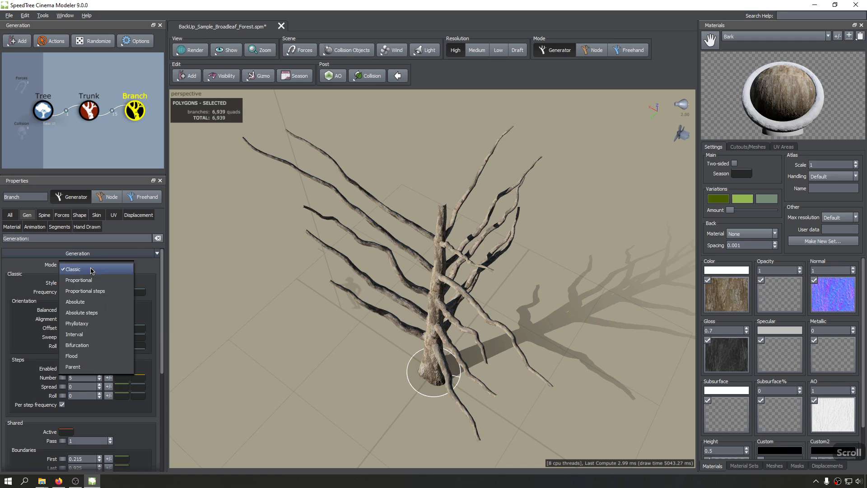
click(161, 281)
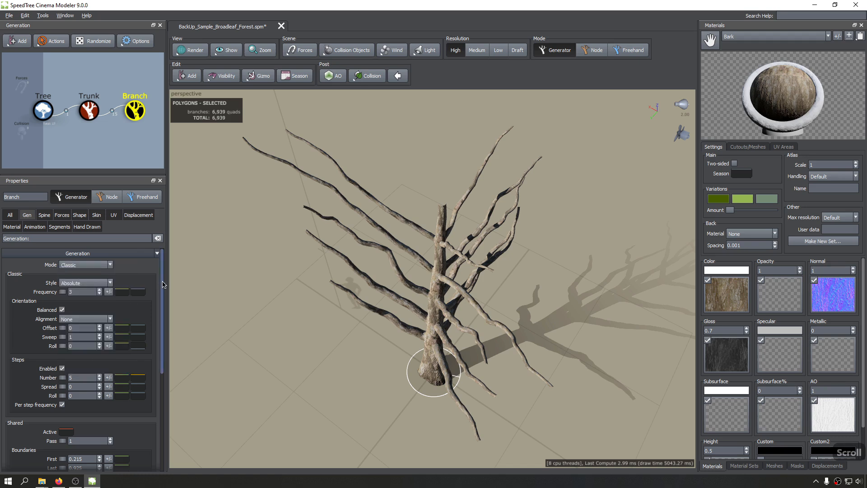
click(82, 267)
scroll(62, 295, up, 2)
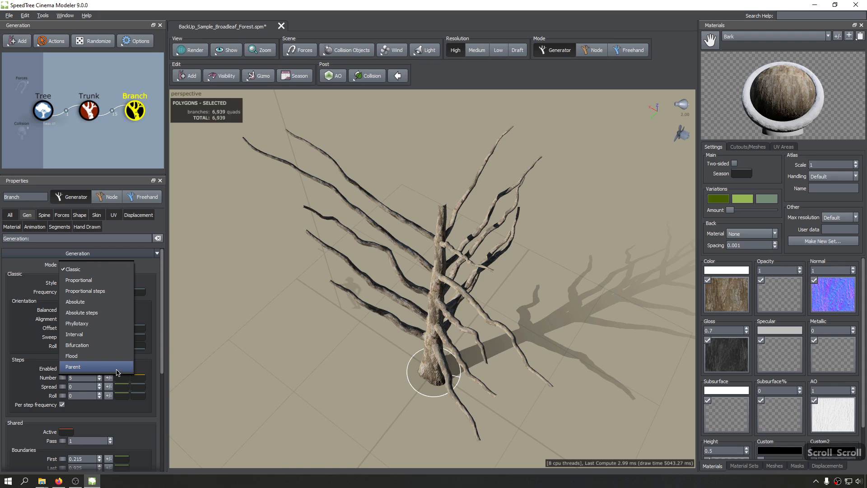
scroll(86, 333, up, 2)
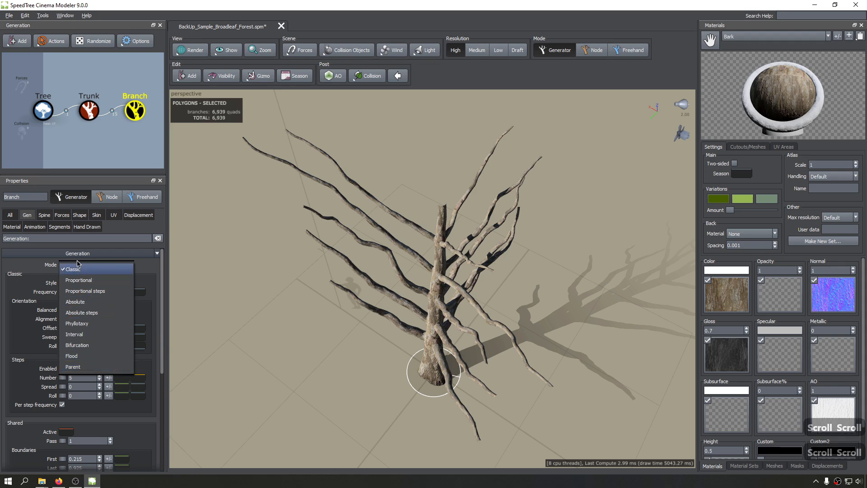
scroll(81, 286, up, 2)
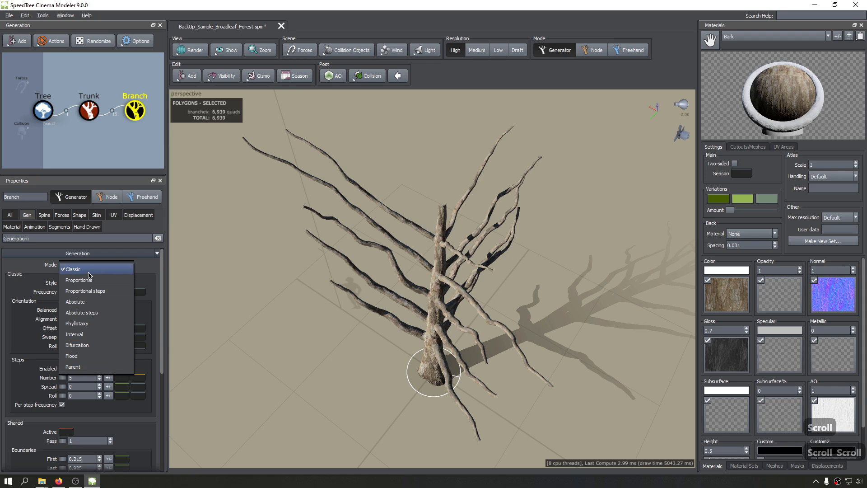
scroll(85, 277, up, 2)
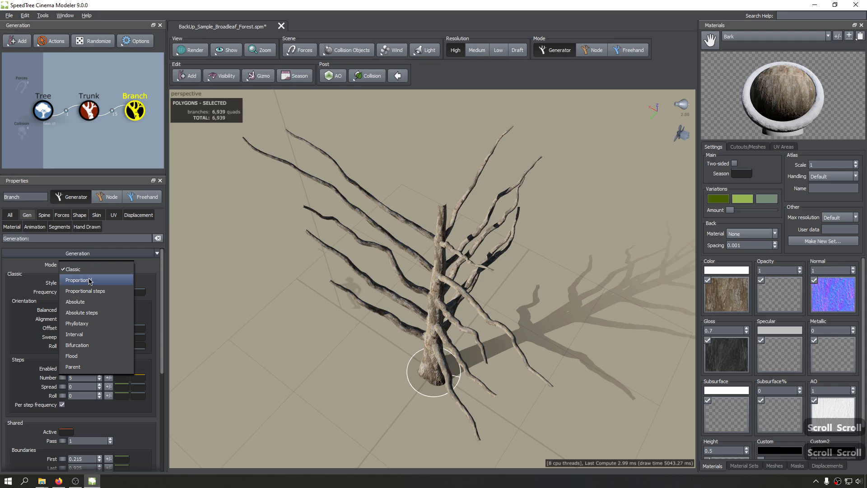
click(67, 281)
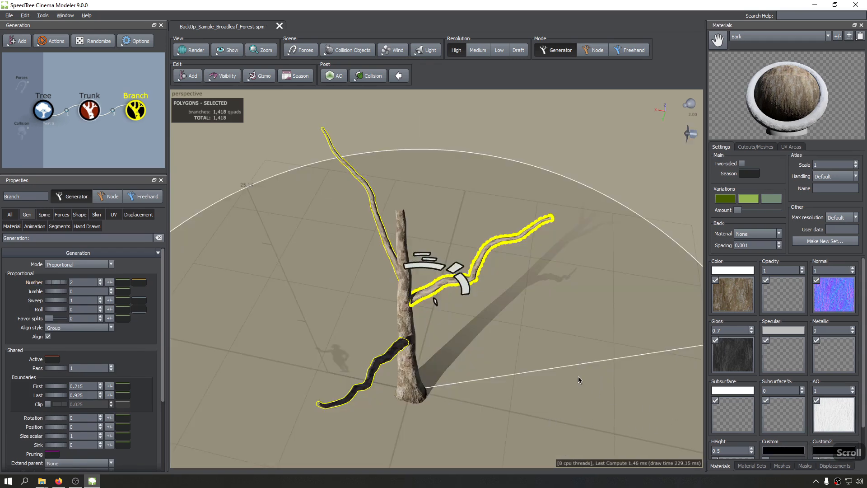
Step: Select the Trunk generator and distribute its trunks around the ground circle by setting the number to 5 and the position to 0.85
drag(430, 317, 438, 251)
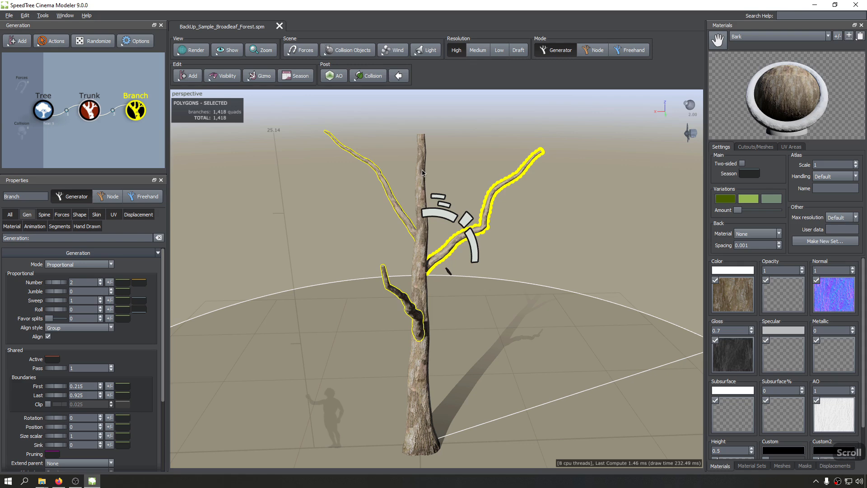
drag(399, 297, 404, 279)
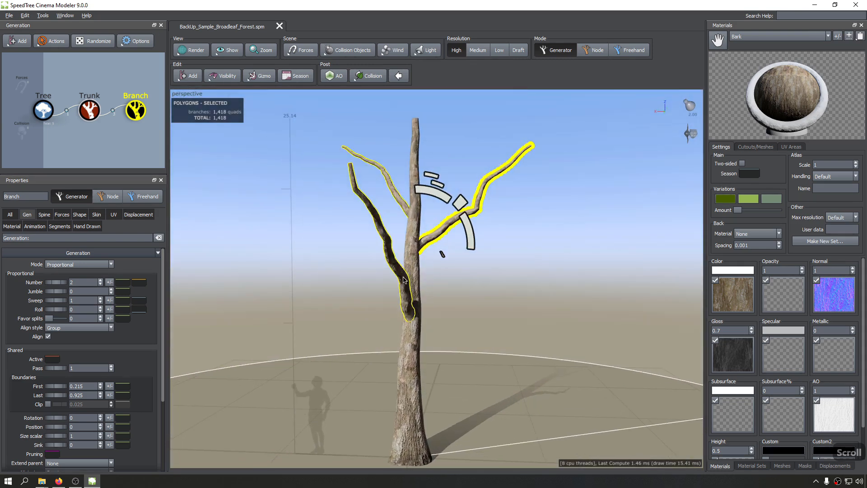
scroll(416, 385, up, 5)
scroll(399, 320, down, 8)
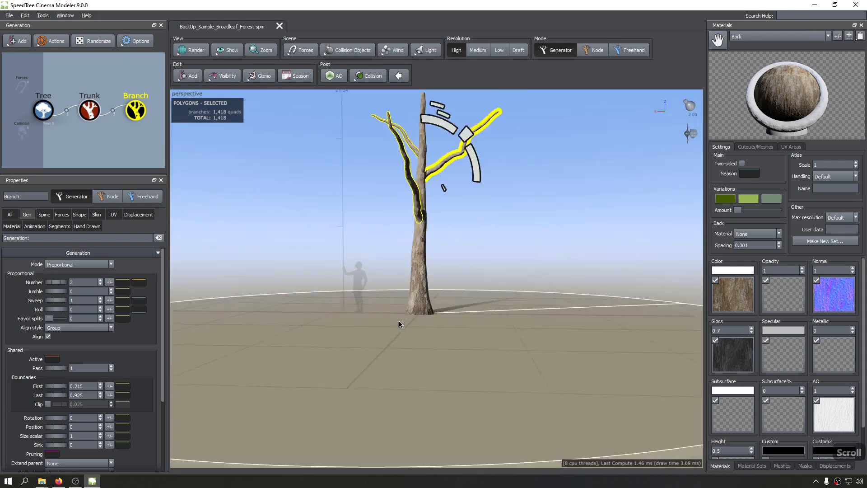
click(426, 298)
drag(488, 294, 506, 312)
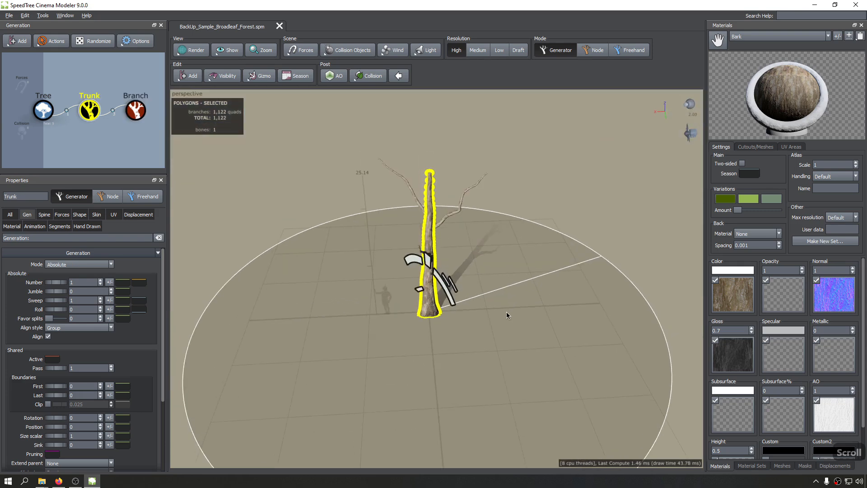
drag(560, 277, 576, 260)
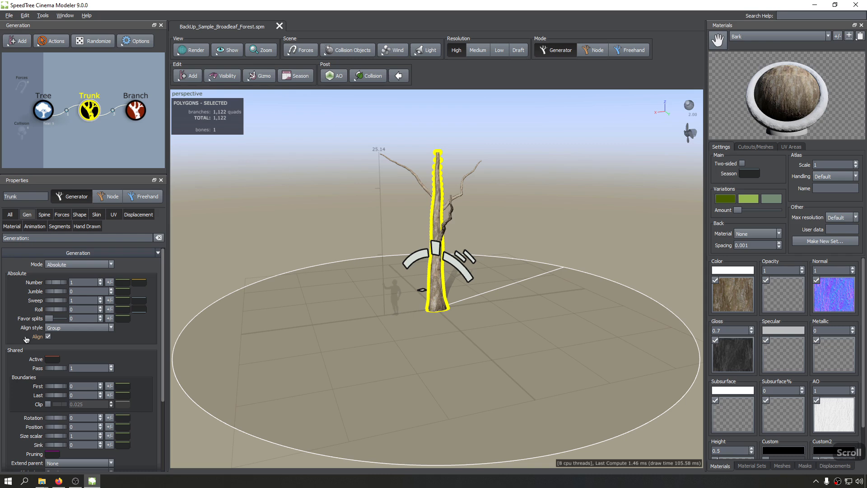
scroll(26, 339, up, 2)
drag(49, 283, 121, 285)
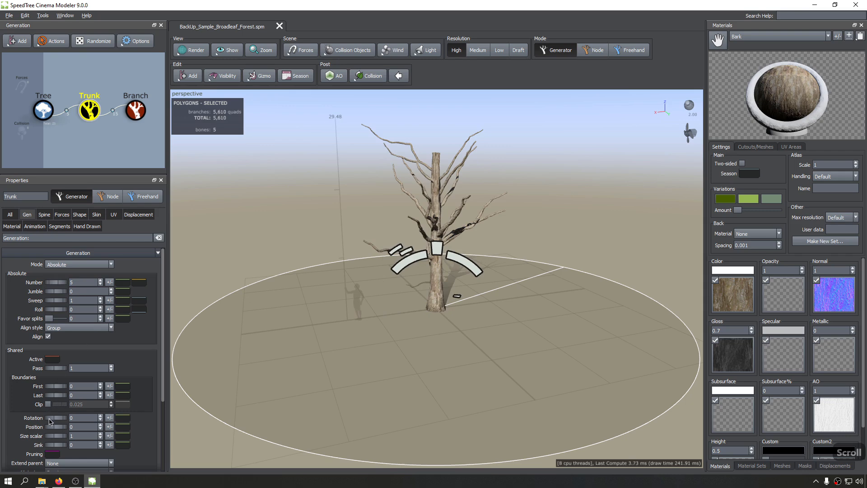
mouse_move(55, 427)
mouse_down()
mouse_move(104, 430)
mouse_move(93, 427)
mouse_up()
mouse_move(357, 312)
mouse_down()
mouse_move(409, 348)
mouse_move(435, 318)
mouse_up()
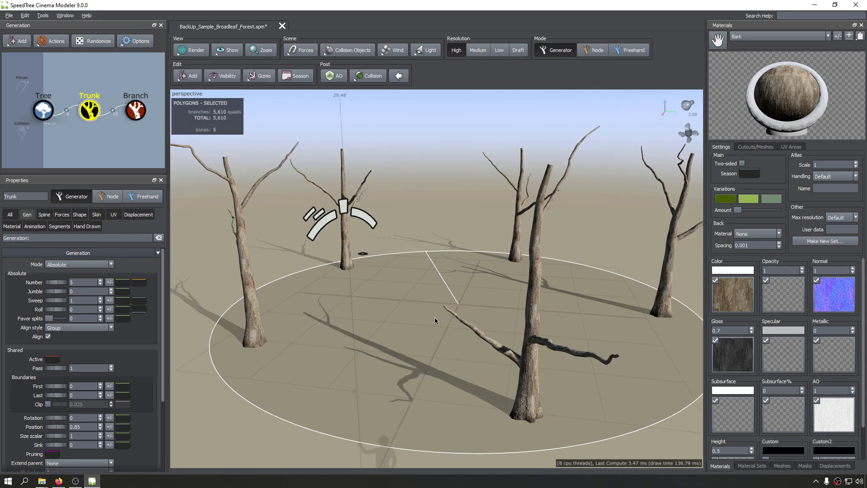
Step: Set the Trunk generator's absolute spine length to 5
click(45, 215)
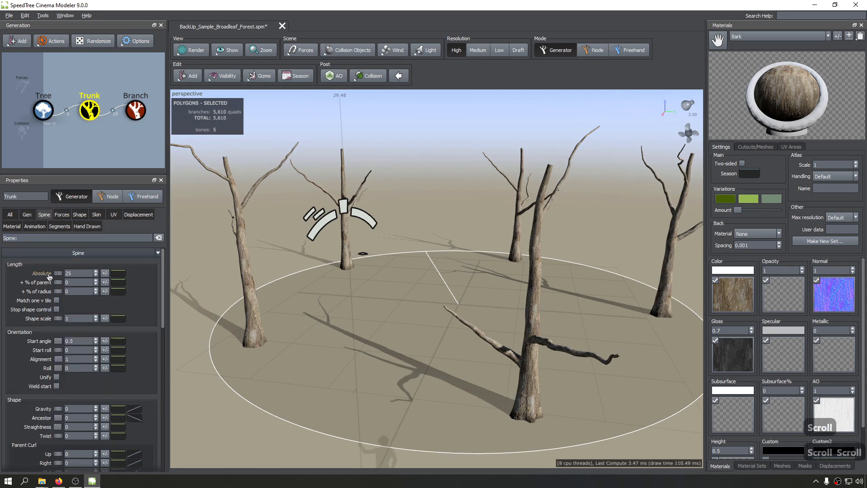
click(77, 273)
text(5)
key(Return)
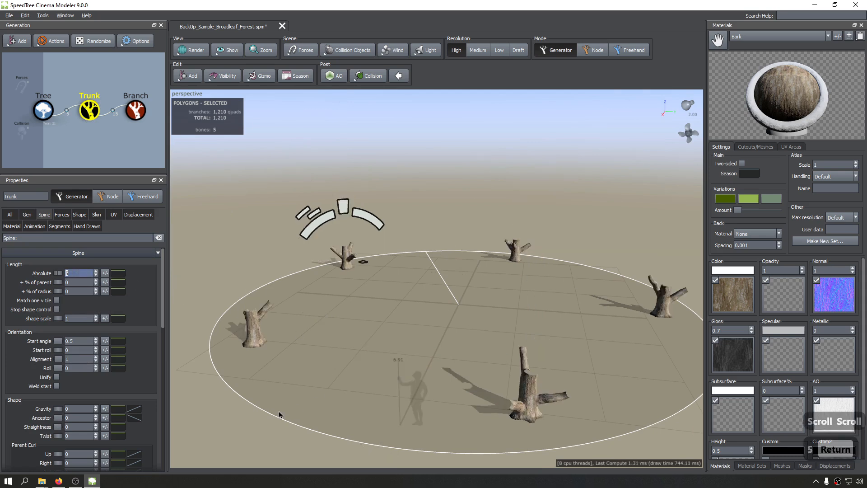
Step: Set the variance of the trunks' absolute length to 20
click(105, 274)
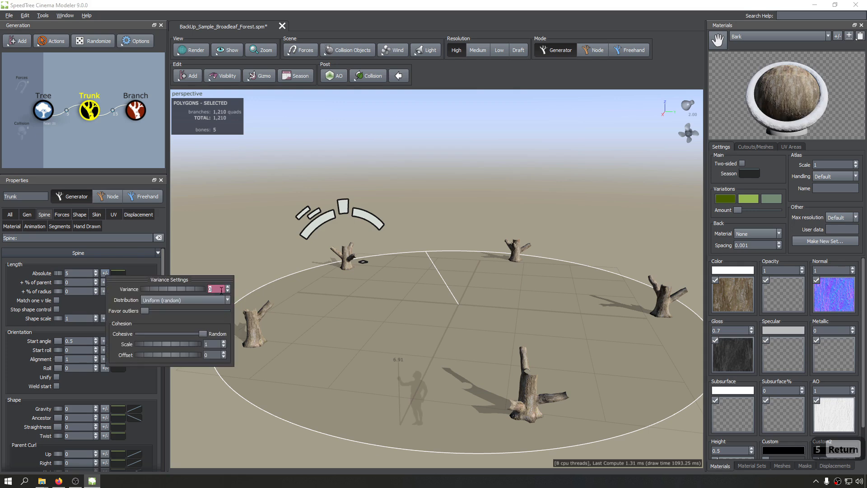
text(20)
key(Return)
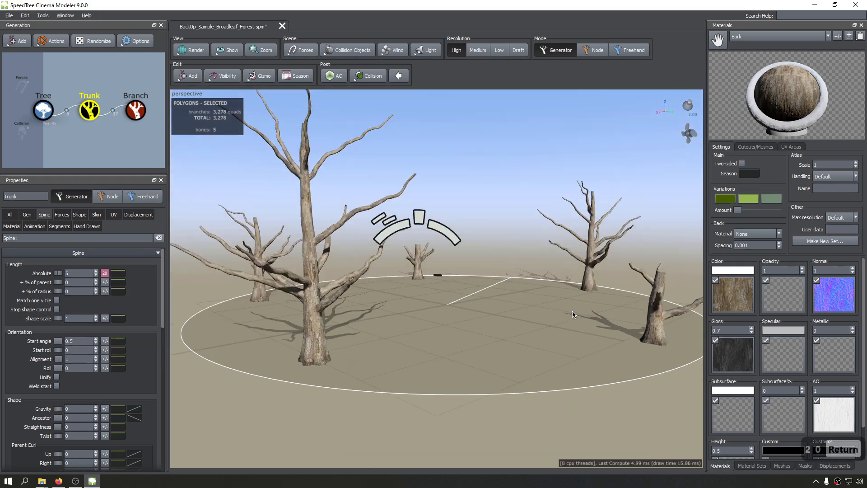
Step: Select the Branch generator and show its generation properties
drag(573, 314, 254, 311)
drag(491, 334, 321, 314)
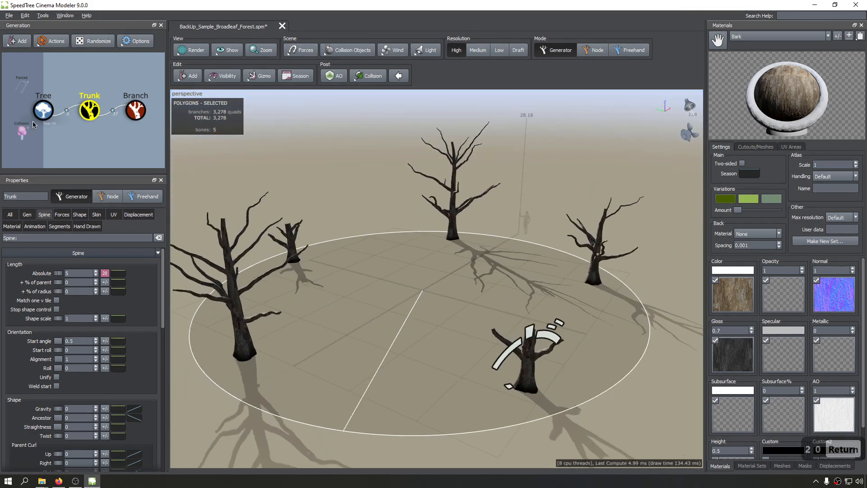
click(135, 110)
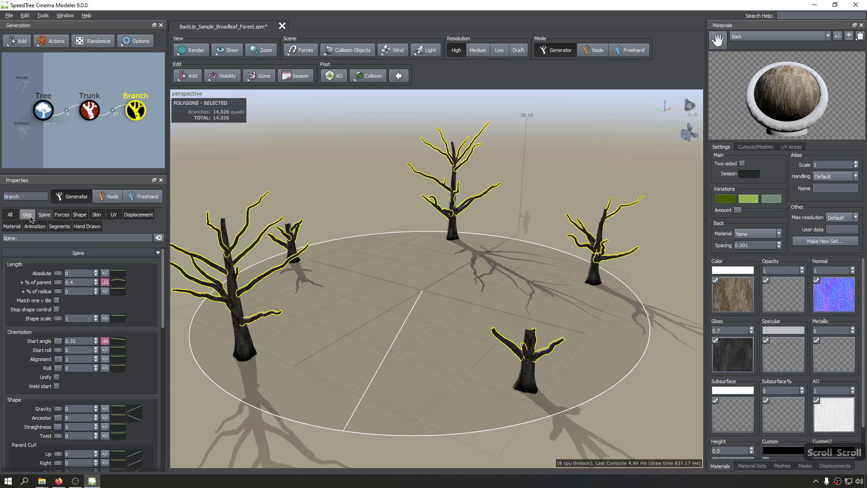
click(27, 215)
click(73, 281)
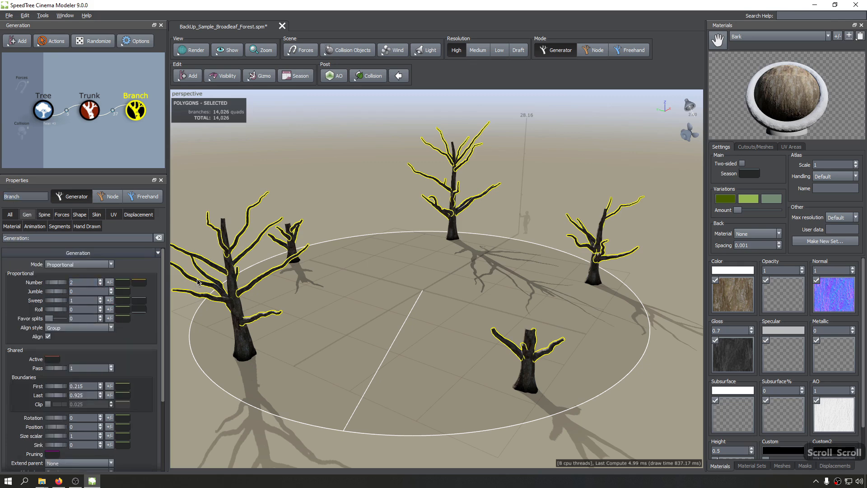
Step: Compare how the Proportional mode distributes branches on the short and tall trunks, up close and from a distance
scroll(498, 371, up, 6)
drag(489, 351, 497, 352)
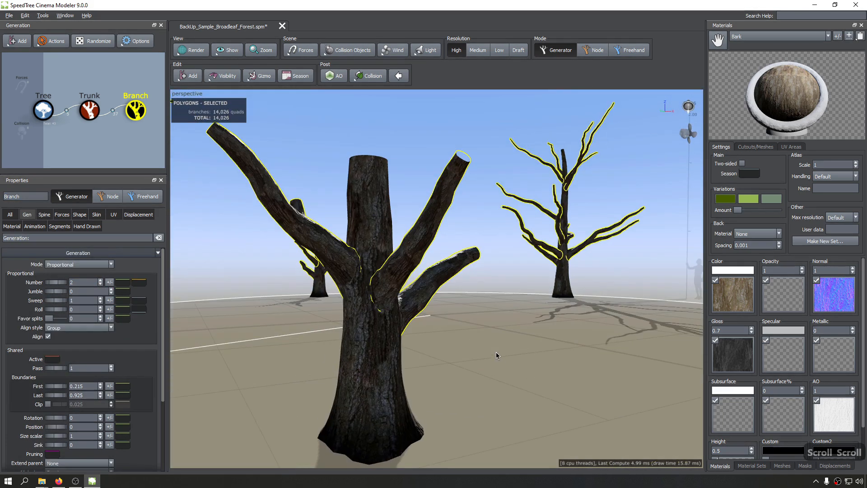
drag(405, 343, 457, 343)
scroll(459, 305, up, 2)
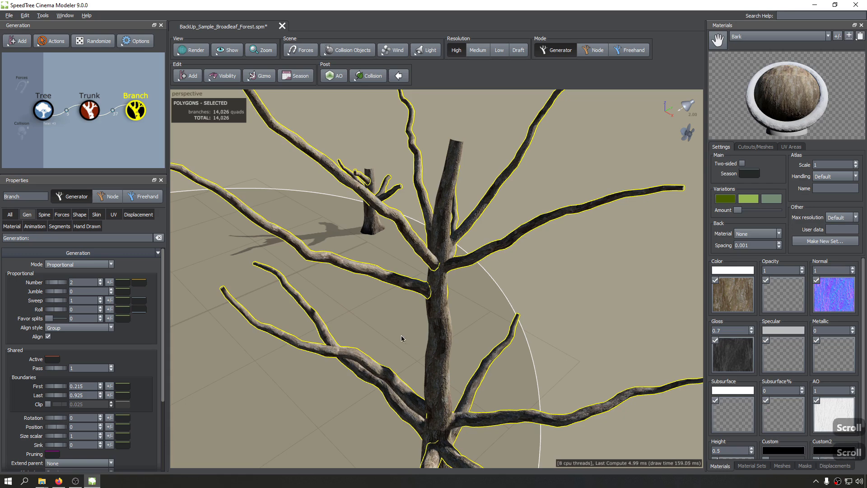
scroll(389, 334, up, 3)
scroll(379, 334, down, 5)
middle_drag(377, 334, 520, 309)
scroll(350, 301, down, 4)
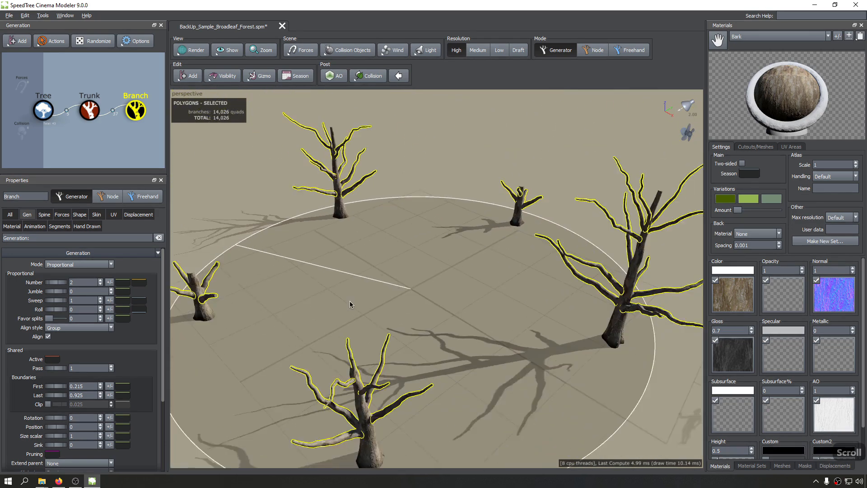
drag(379, 262, 410, 250)
scroll(397, 245, down, 2)
middle_drag(252, 315, 303, 302)
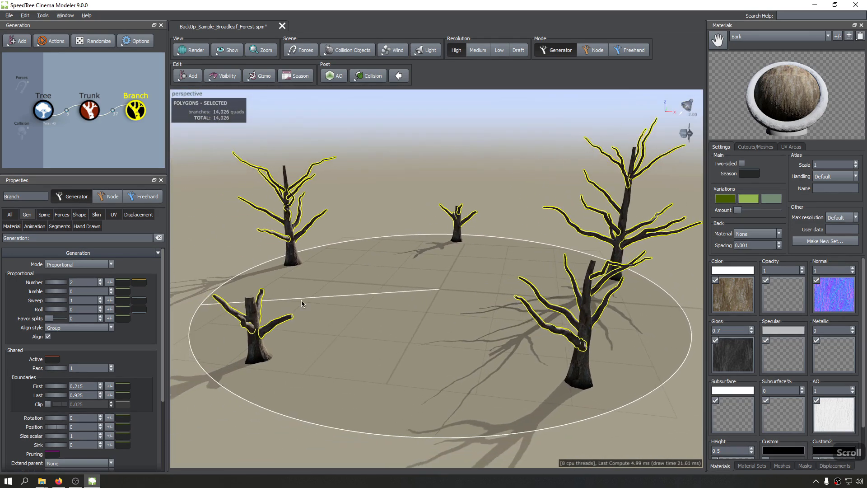
scroll(275, 314, up, 3)
drag(275, 314, 315, 305)
scroll(315, 305, up, 2)
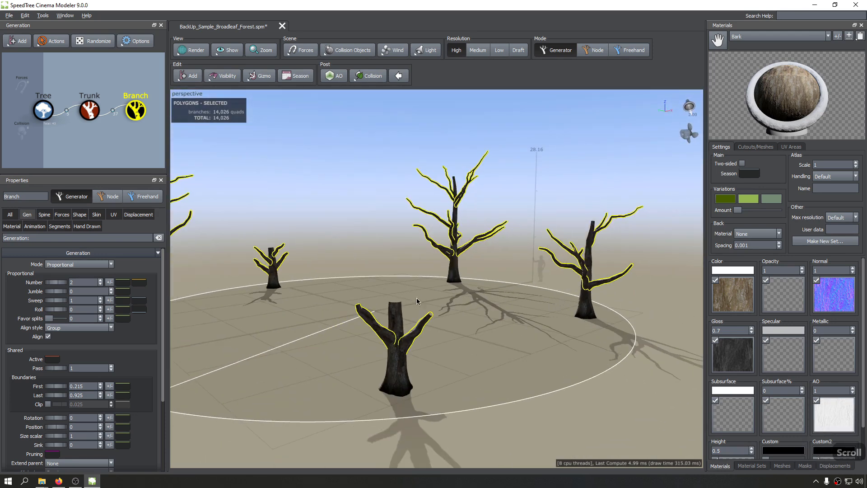
Step: Select a branch on the short front trunk and review the generation modes available to the Branch generator
click(399, 312)
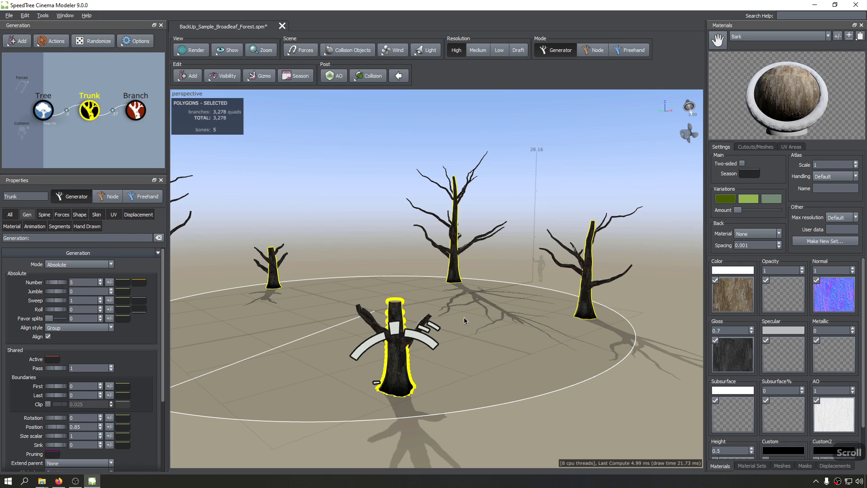
click(375, 319)
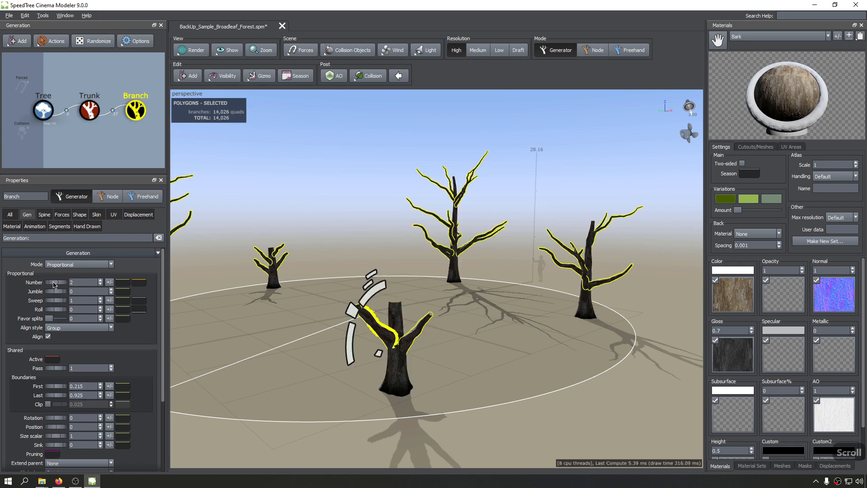
click(66, 266)
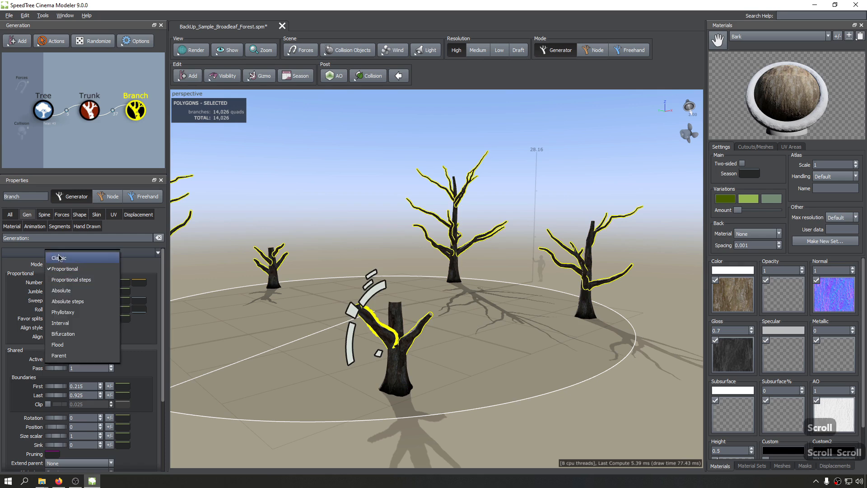
click(10, 266)
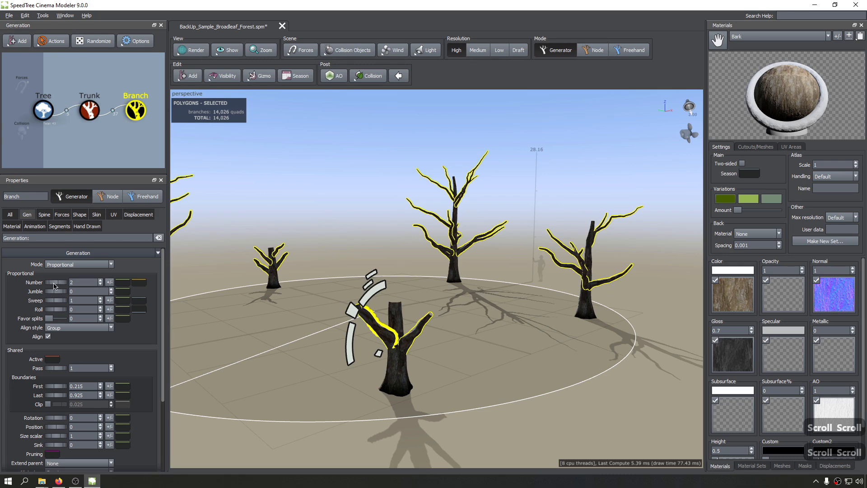
scroll(52, 287, up, 2)
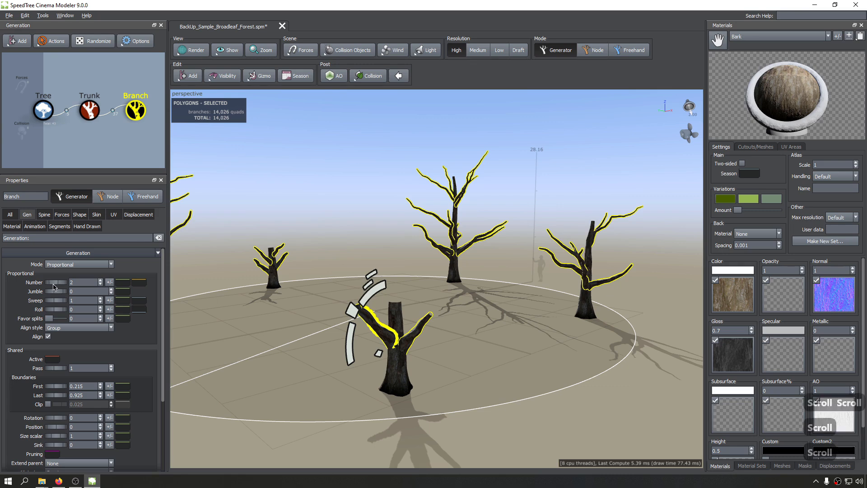
Step: Set the Branch generator's proportional number to 4 and its jumble to 1.75
drag(53, 284, 60, 287)
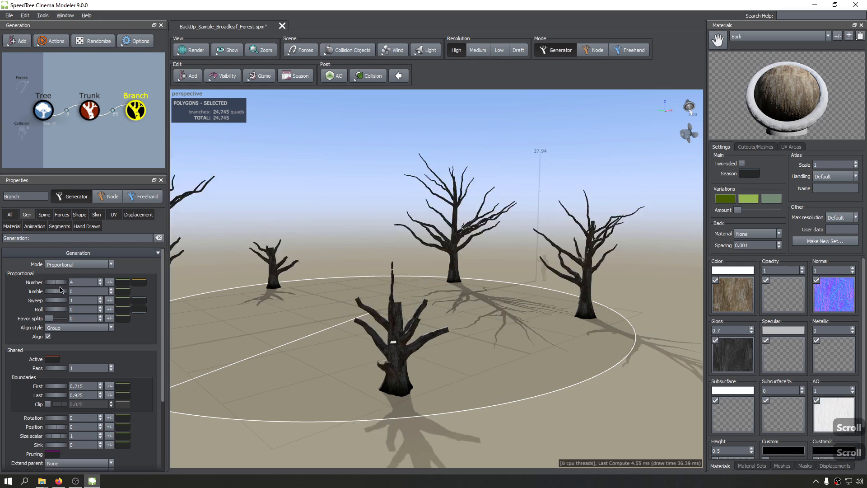
scroll(291, 320, up, 2)
scroll(442, 270, up, 5)
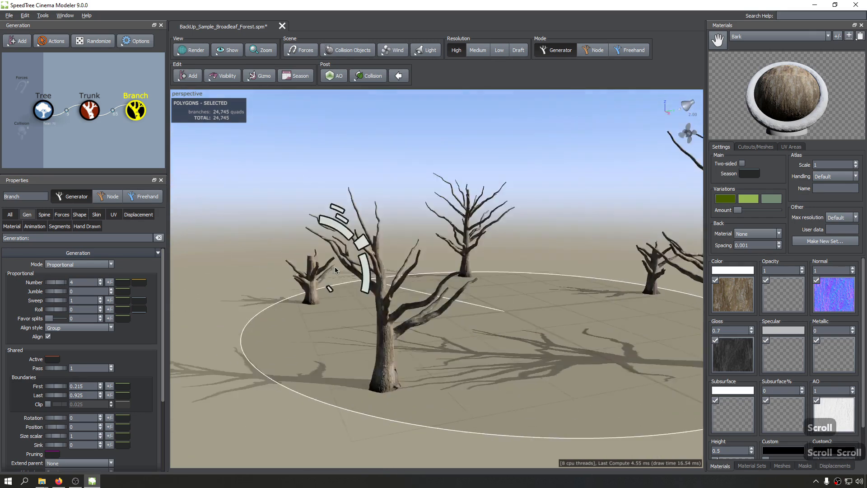
scroll(457, 332, up, 2)
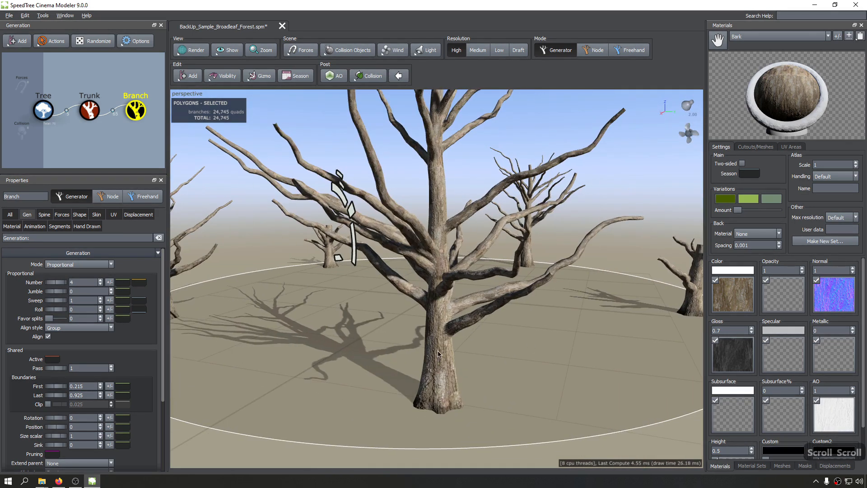
scroll(432, 351, up, 2)
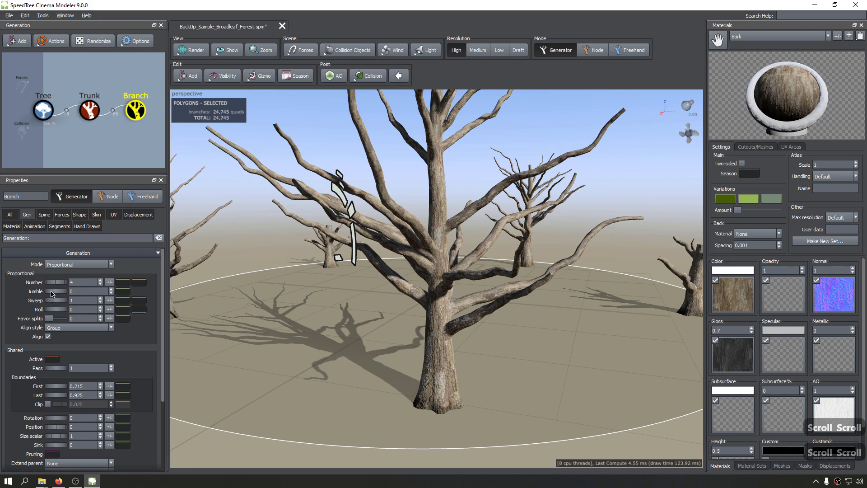
drag(51, 294, 304, 274)
scroll(176, 291, down, 5)
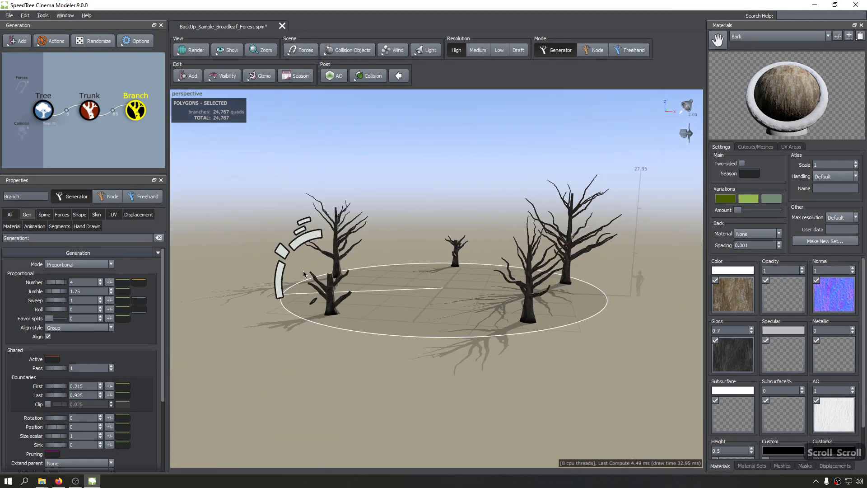
Step: Try a branch jumble of 4.04 and examine the branch distribution from above
mouse_move(58, 293)
mouse_down()
mouse_move(158, 300)
mouse_move(54, 309)
mouse_up()
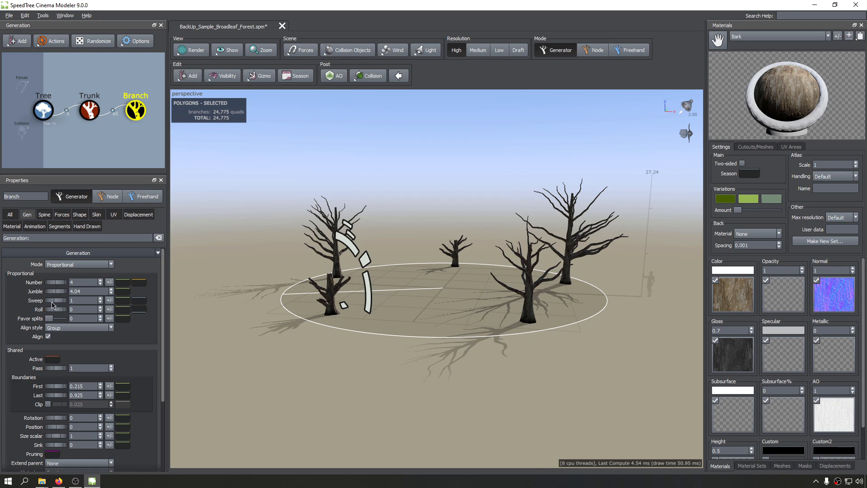
drag(352, 290, 438, 284)
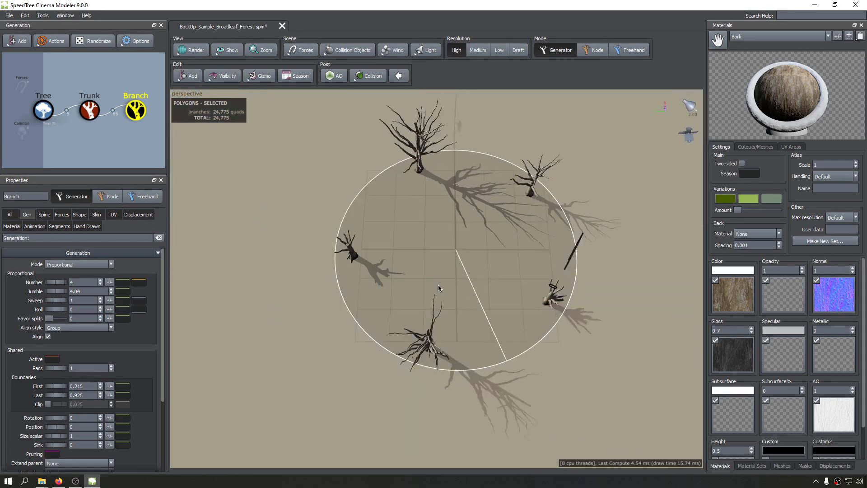
scroll(439, 283, down, 5)
scroll(456, 310, up, 10)
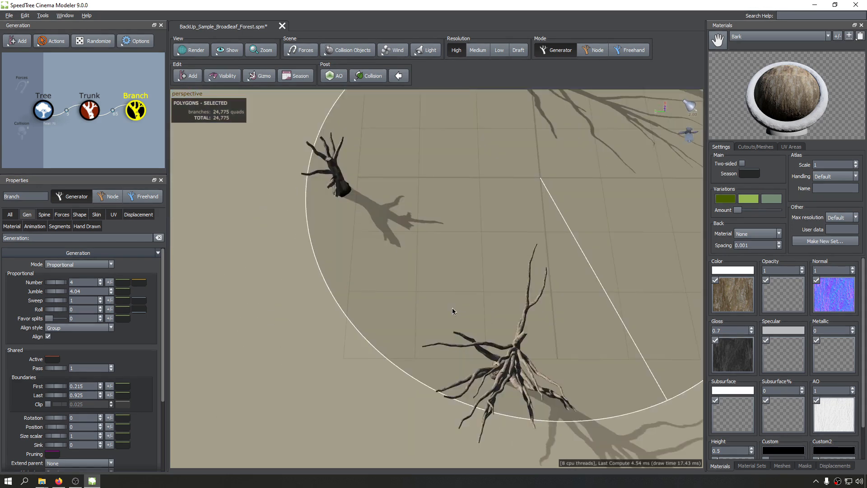
scroll(453, 311, down, 3)
drag(474, 321, 462, 308)
scroll(414, 312, up, 6)
scroll(450, 333, up, 3)
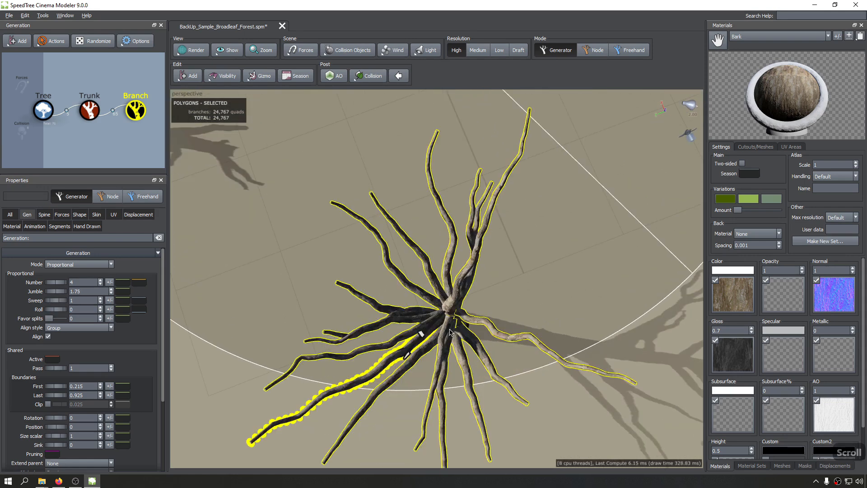
Step: Set the Branch generator's sweep to 1.75 and its roll to 0
drag(56, 302, 89, 306)
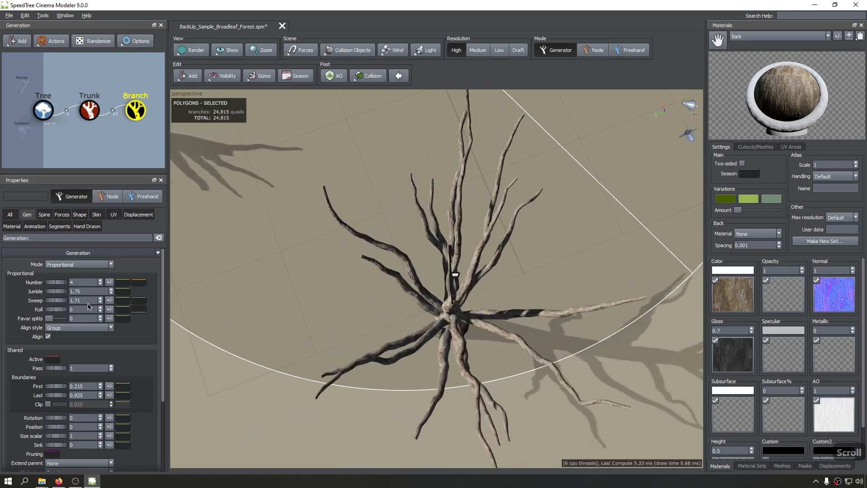
drag(388, 292, 367, 298)
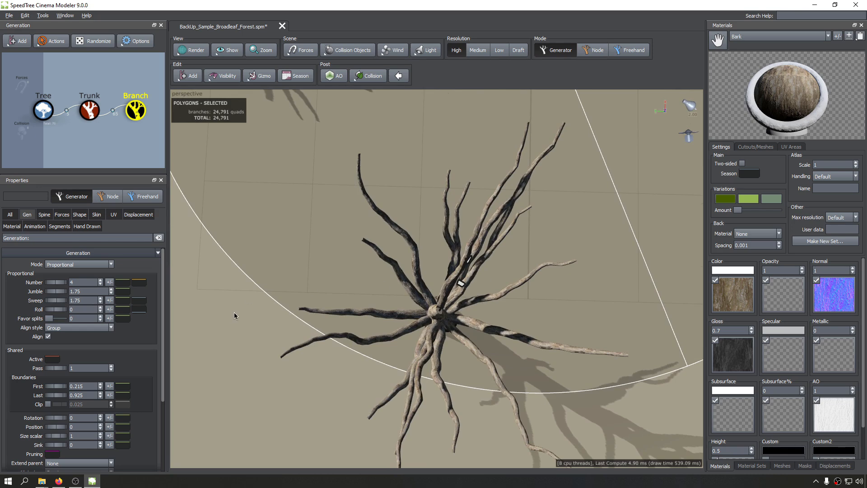
click(58, 311)
text(0)
key(Return)
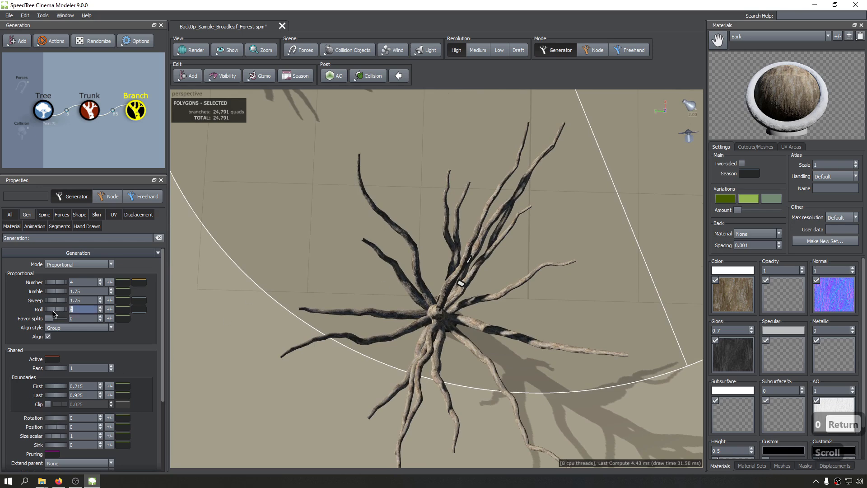
Step: Rotate the branches around their trunks by raising the roll to 2.64
drag(53, 311, 59, 313)
scroll(93, 313, up, 6)
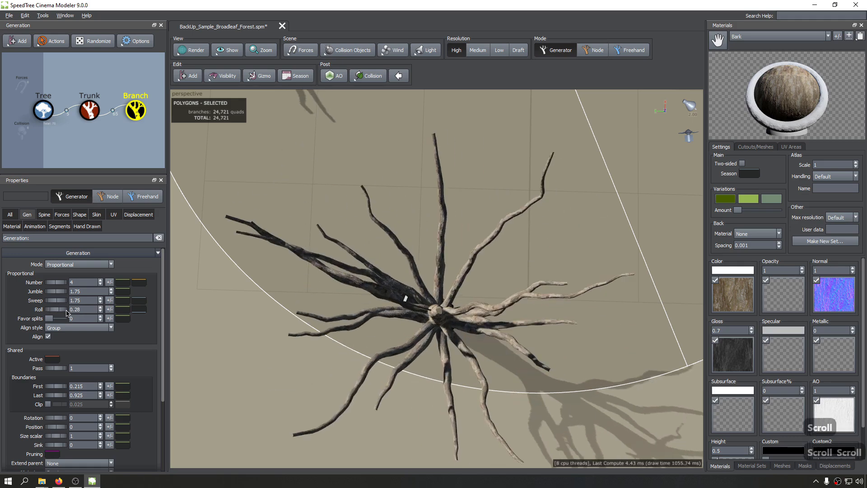
scroll(94, 313, up, 6)
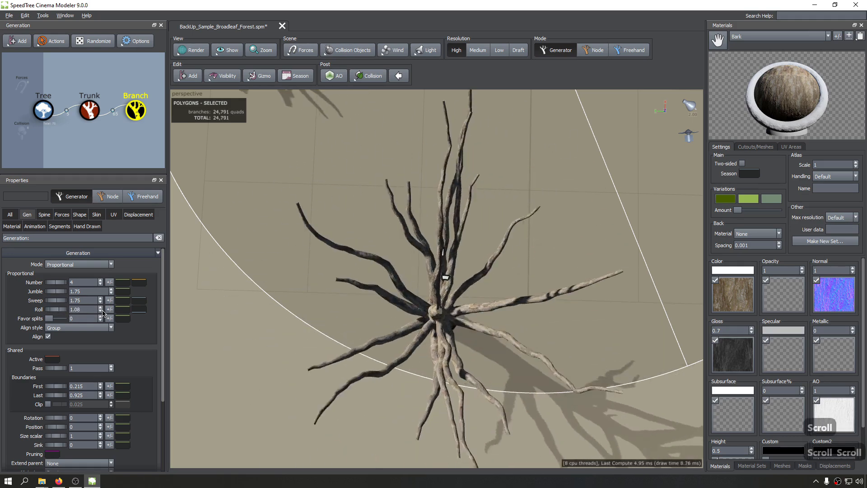
scroll(120, 313, up, 12)
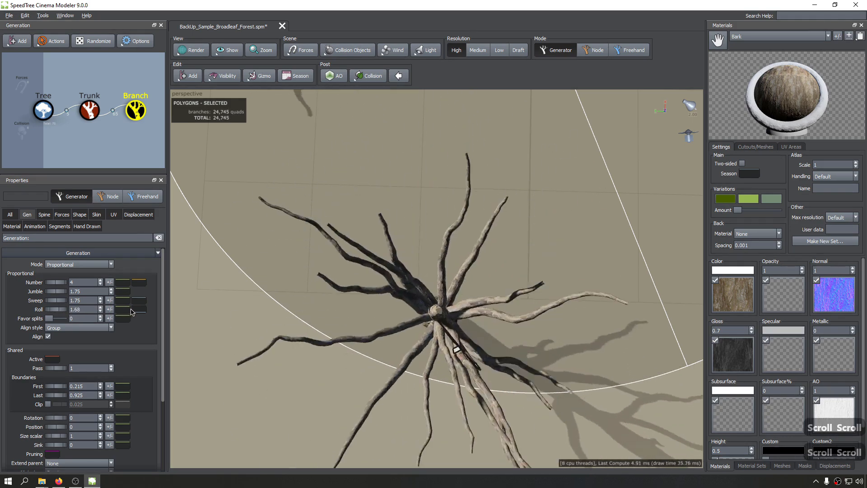
drag(406, 263, 427, 206)
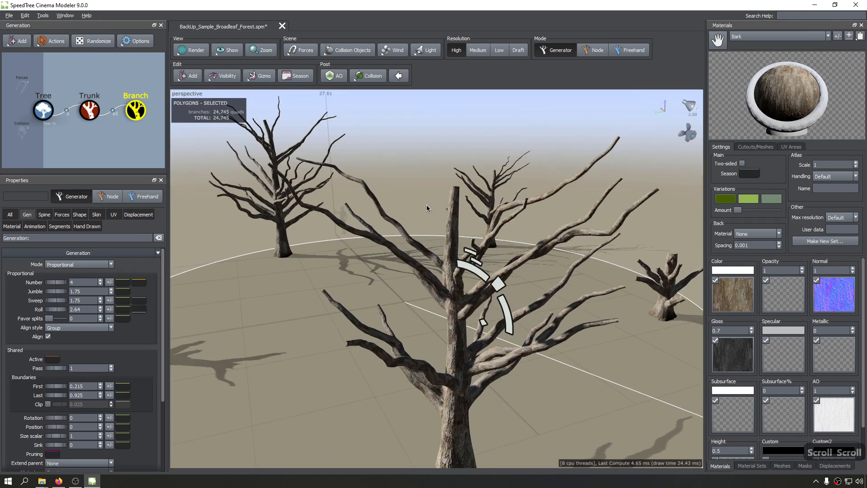
Step: Set the Branch generator's favor splits value to 1 and inspect the branches on a tall trunk
drag(234, 329, 255, 300)
drag(49, 318, 134, 321)
drag(437, 293, 419, 363)
middle_drag(419, 363, 421, 308)
drag(412, 251, 224, 270)
scroll(224, 269, up, 2)
drag(430, 322, 474, 346)
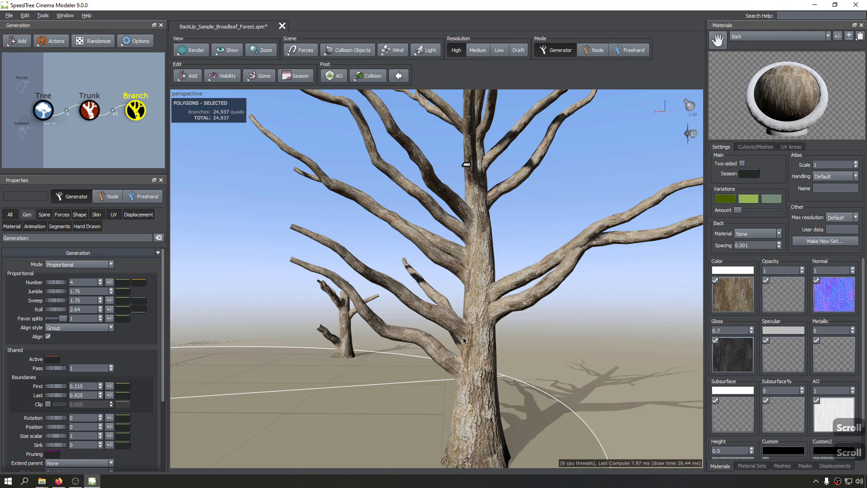
Step: Examine the grouped branch arrangement around the trunks from the side, from a distance and from above
scroll(463, 337, up, 2)
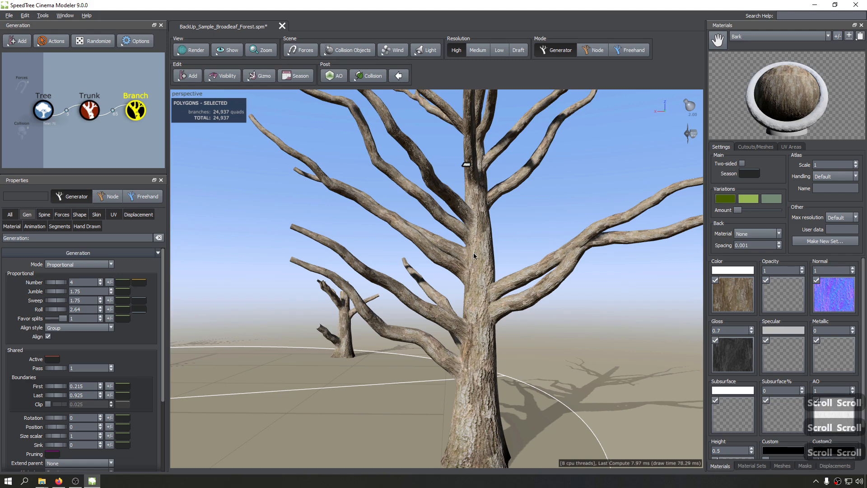
scroll(456, 216, down, 2)
drag(430, 221, 336, 224)
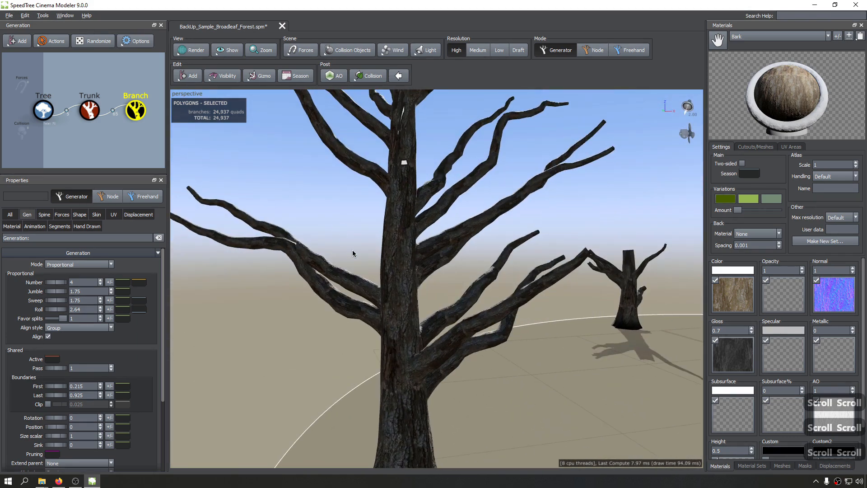
scroll(415, 246, down, 5)
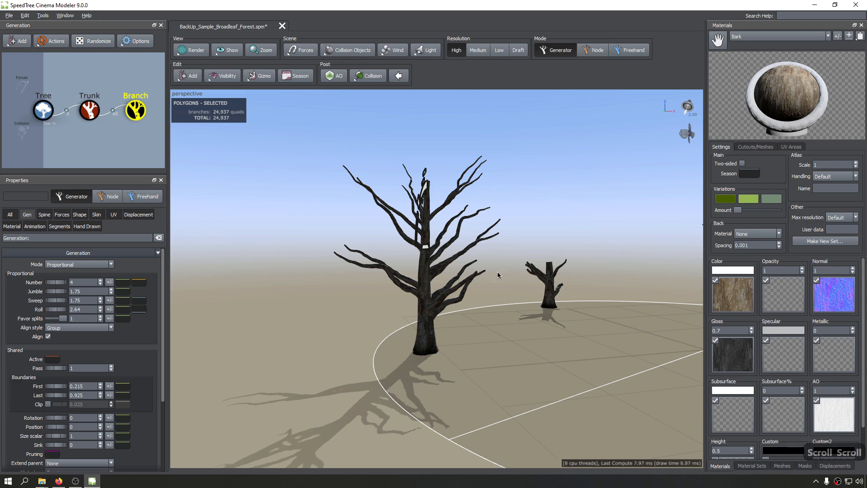
drag(470, 254, 446, 247)
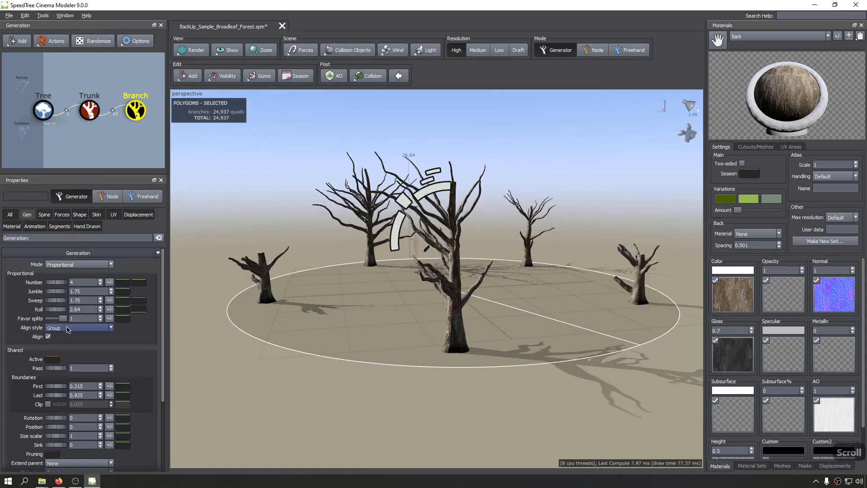
scroll(449, 341, up, 5)
drag(462, 341, 430, 293)
scroll(431, 292, up, 3)
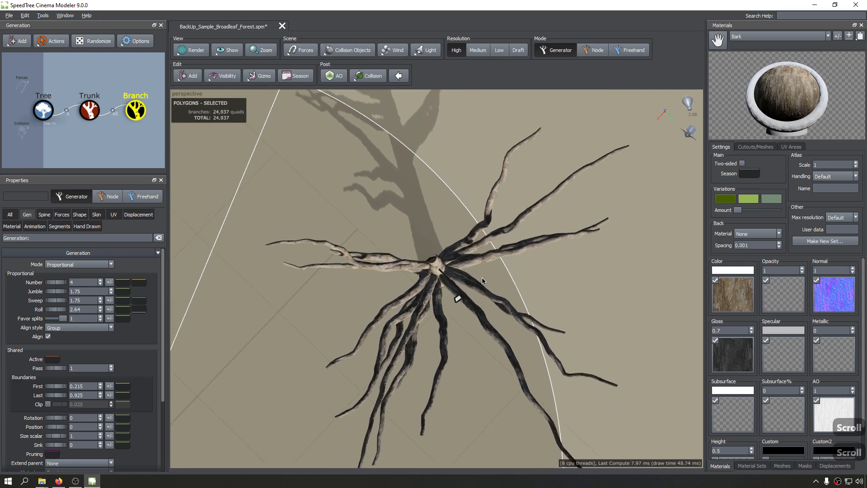
Step: Set the Branch generator's align style to Individual
click(434, 261)
click(67, 328)
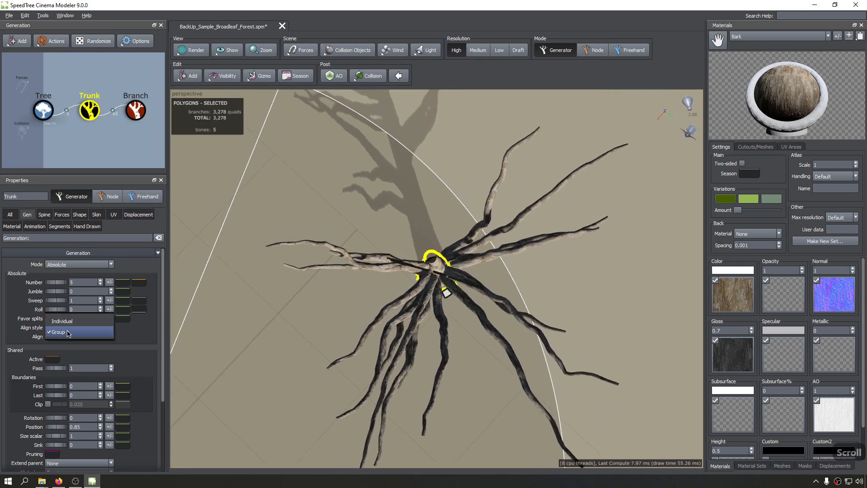
click(400, 276)
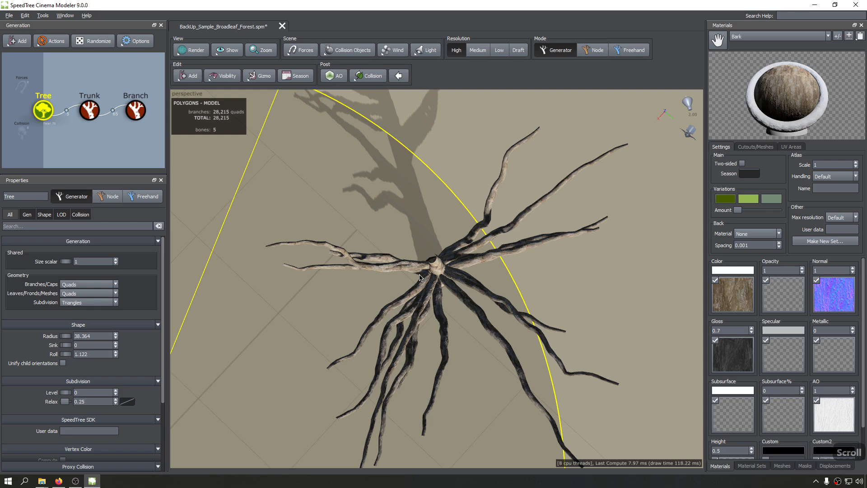
click(465, 276)
click(72, 327)
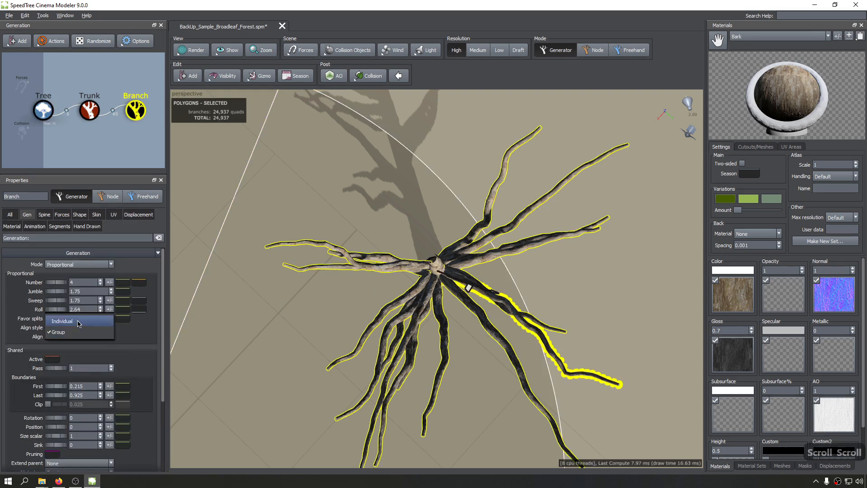
click(78, 322)
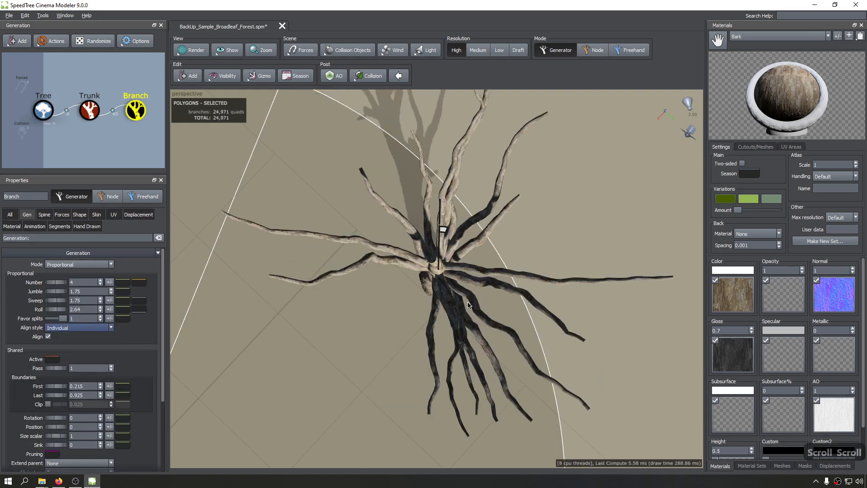
Step: Examine the individually aligned branches around the trunks from above and from the side
scroll(469, 305, up, 2)
drag(521, 313, 517, 313)
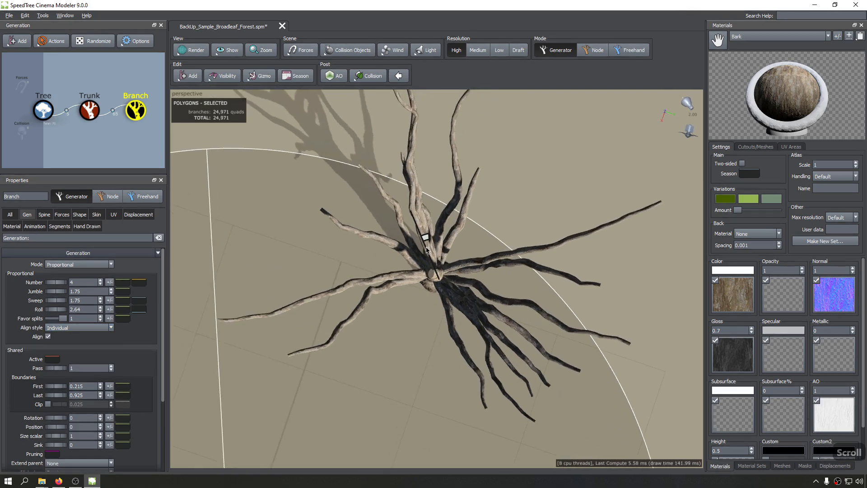
scroll(433, 297, up, 1)
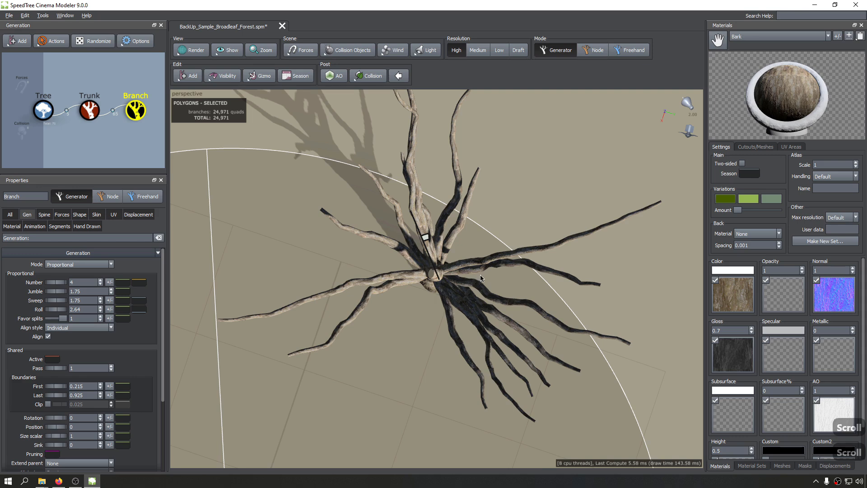
scroll(393, 279, up, 1)
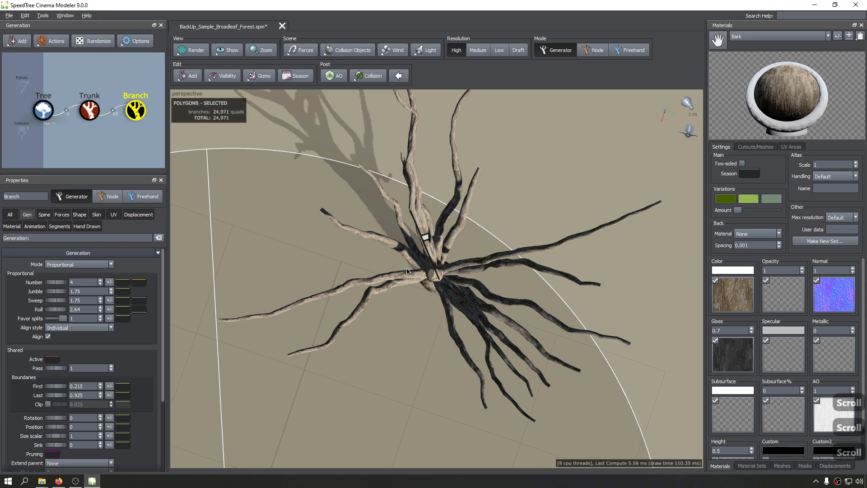
drag(407, 267, 286, 213)
scroll(290, 268, down, 4)
drag(290, 270, 324, 274)
drag(370, 299, 155, 293)
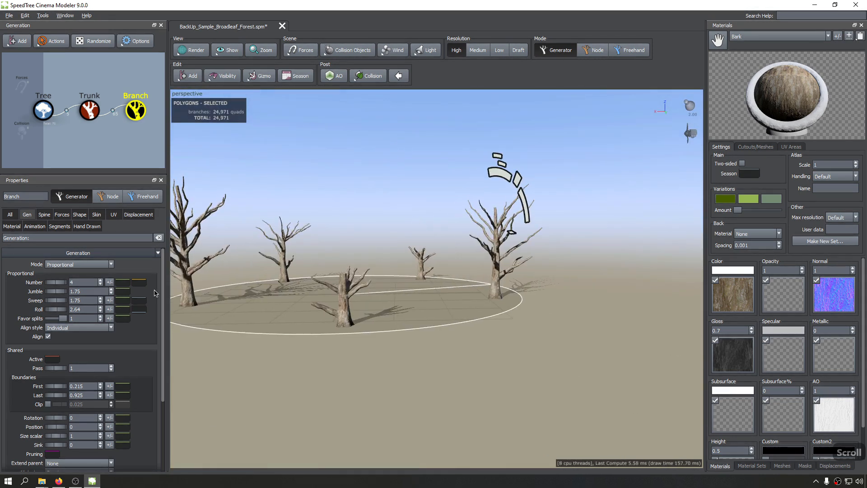
Step: Inspect the distribution curve of the Branch generator's number property
click(137, 284)
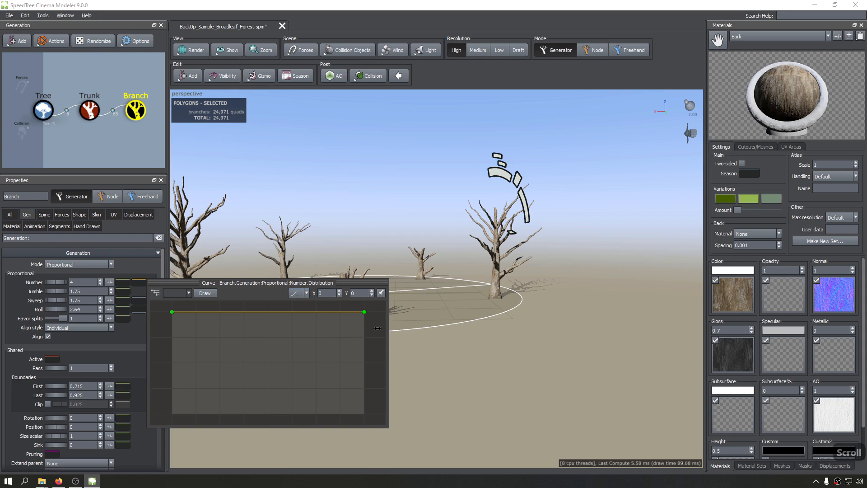
scroll(371, 327, down, 2)
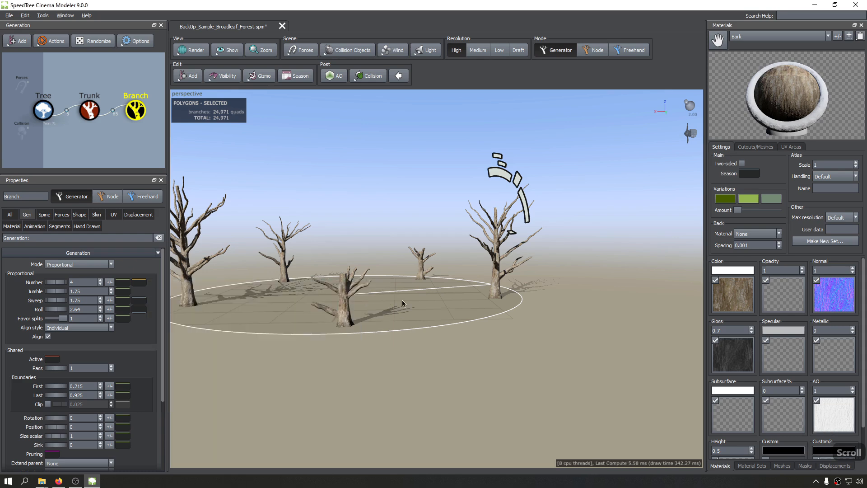
click(141, 284)
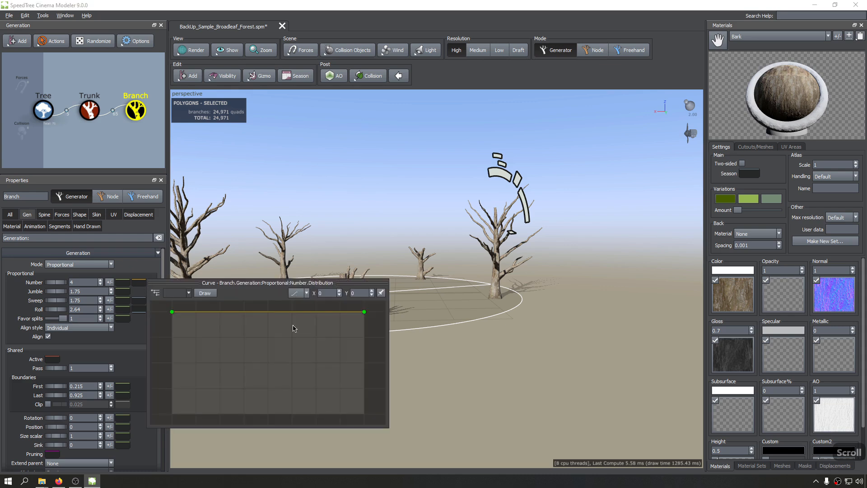
scroll(329, 327, down, 2)
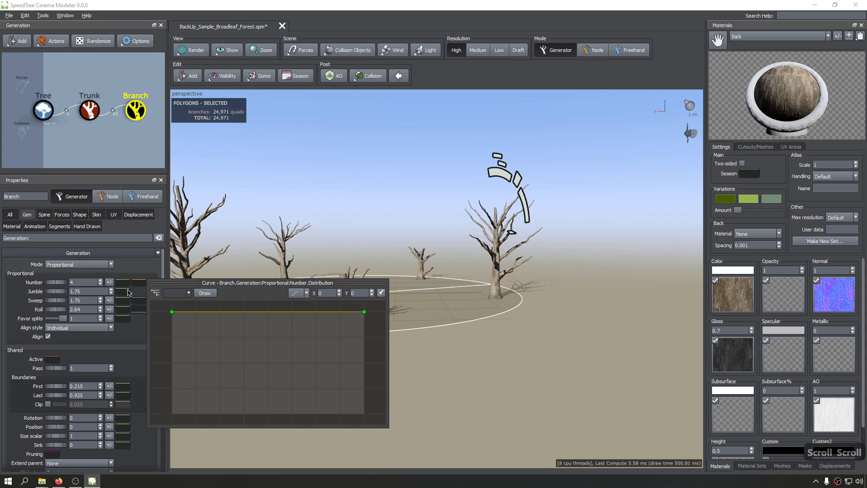
Step: Try the number's parent curve with its end point lowered to about 0, and raise the point back to about 3.965
scroll(129, 289, up, 2)
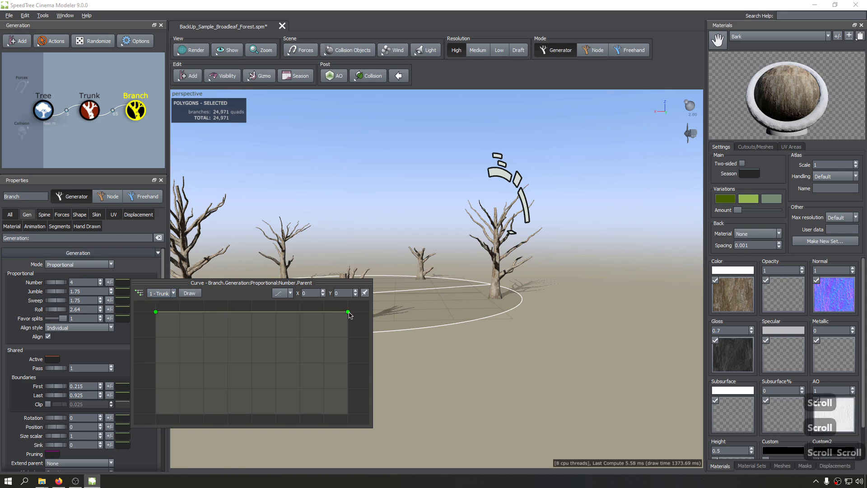
drag(348, 315, 354, 417)
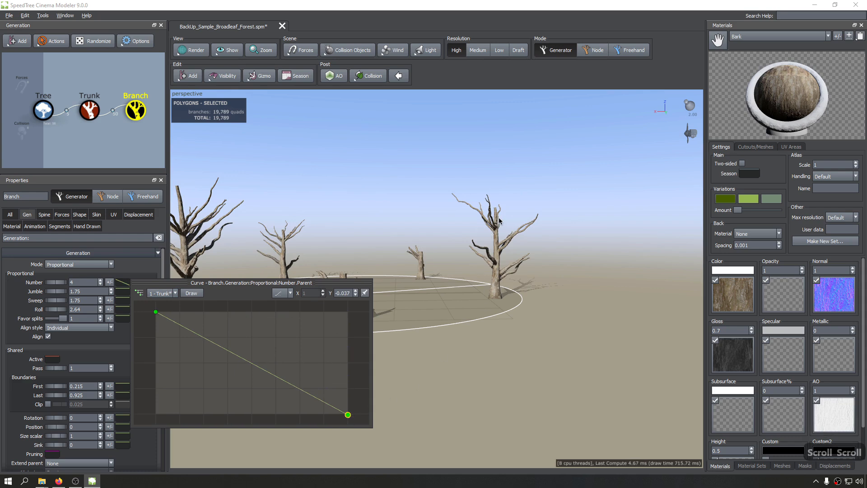
drag(349, 416, 348, 312)
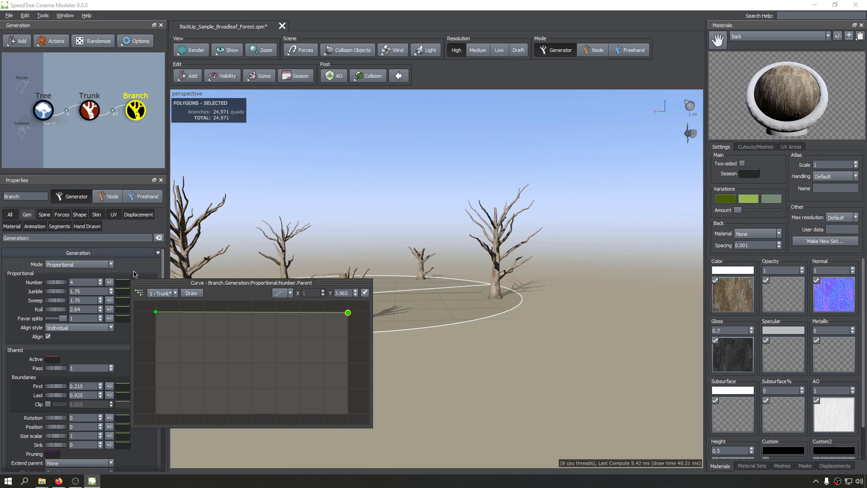
click(134, 282)
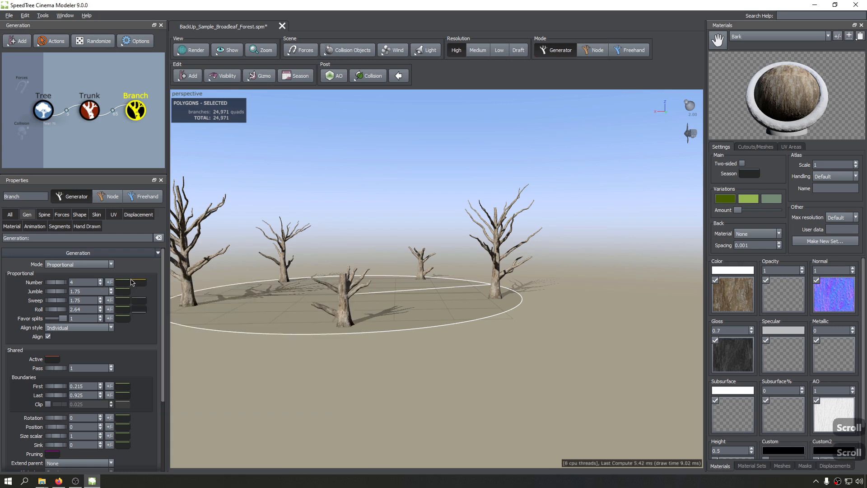
Step: Slope the number's distribution curve down toward its end and replace it with the S-Curve preset
click(136, 282)
click(175, 314)
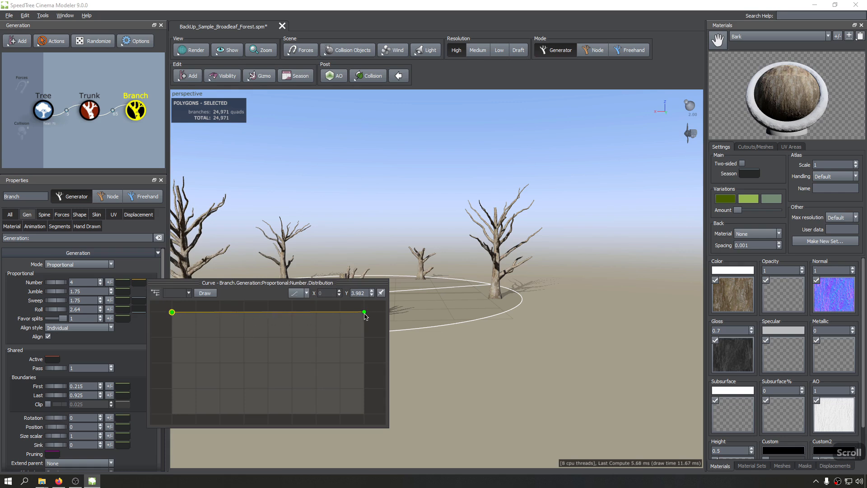
drag(365, 314, 366, 338)
scroll(540, 255, up, 4)
click(301, 293)
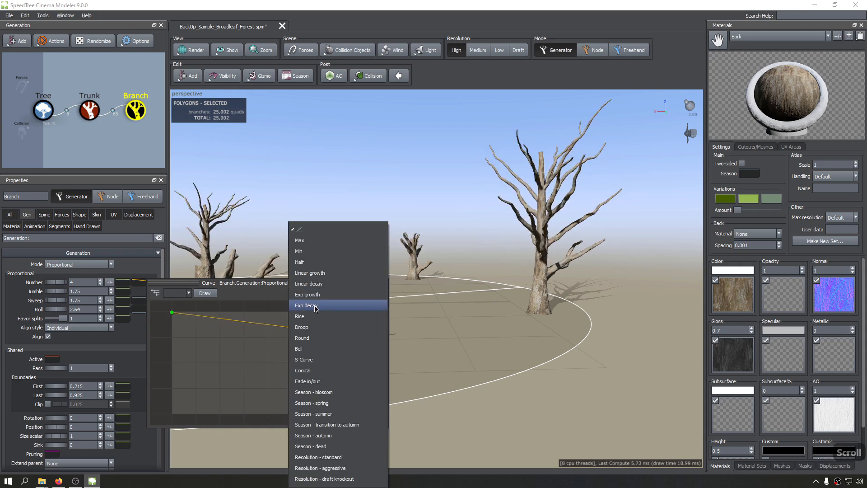
click(319, 360)
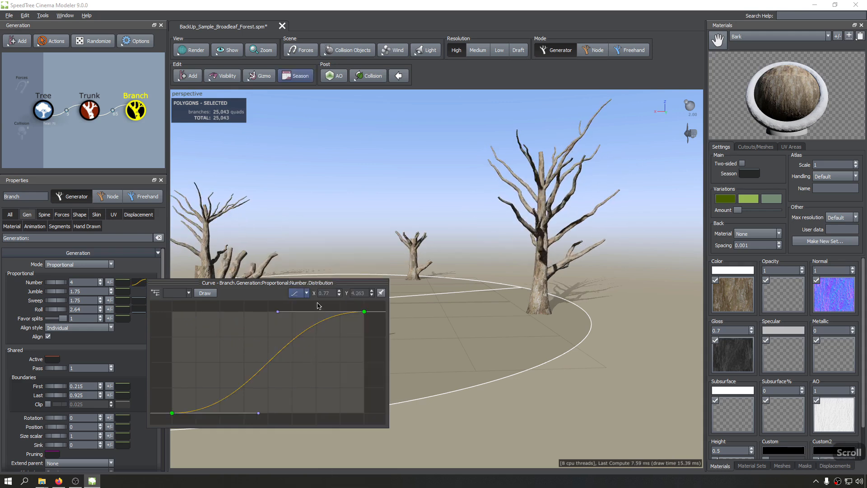
Step: Apply the Min preset to the number's distribution curve and inspect the branches on the trunks
click(303, 294)
click(305, 257)
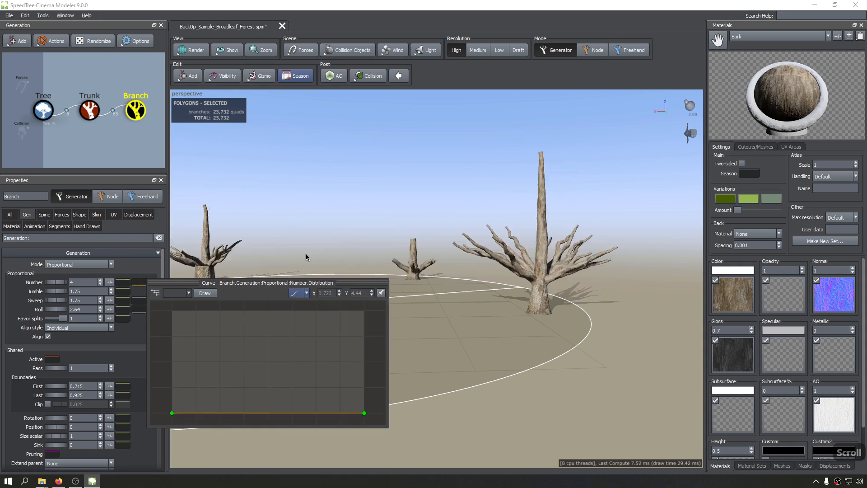
scroll(408, 349, down, 2)
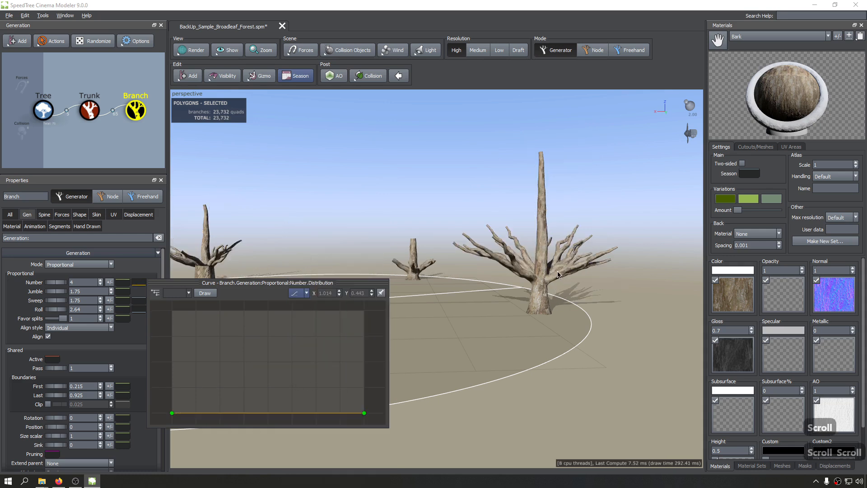
key(Escape)
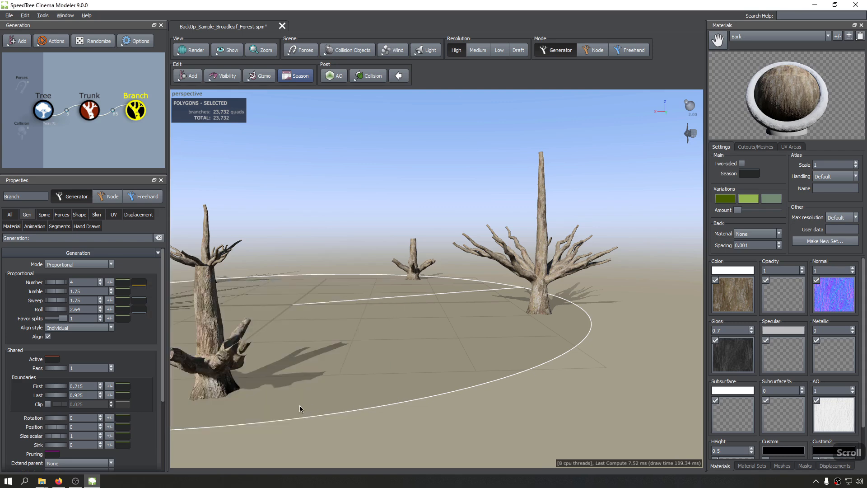
Step: Try the distribution curve with its points raised slightly to about 0.07, and reapply the Min preset
click(141, 285)
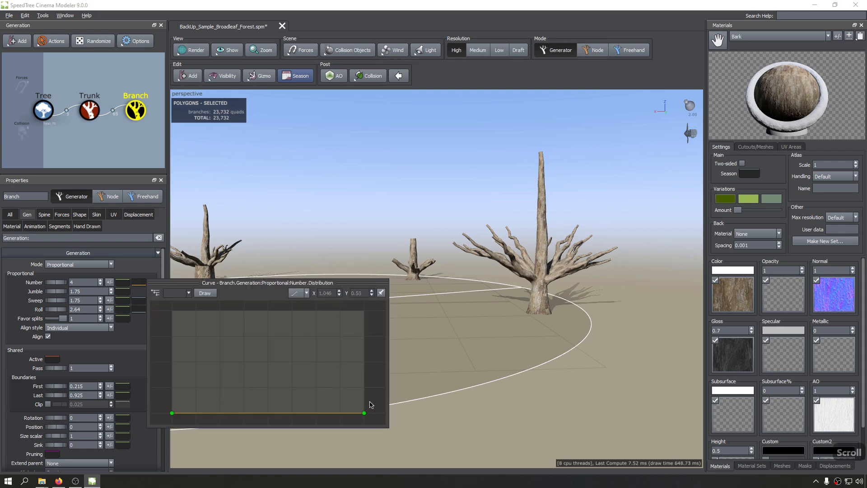
drag(177, 418, 158, 411)
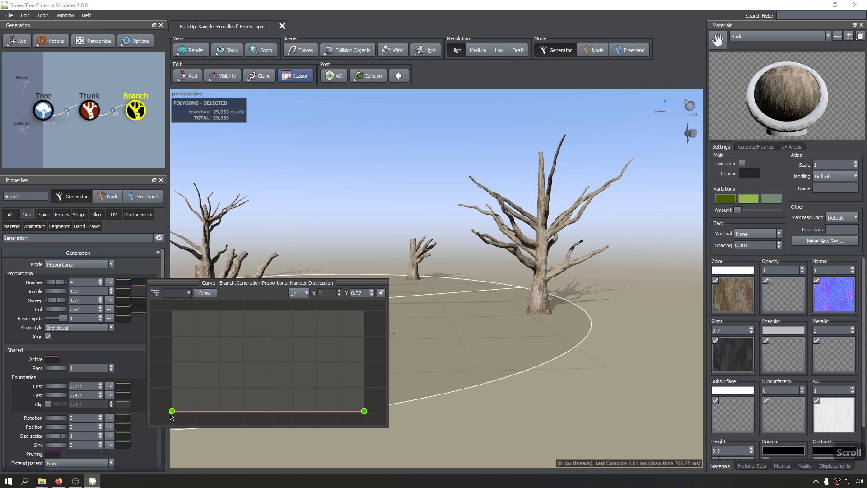
click(292, 293)
click(327, 259)
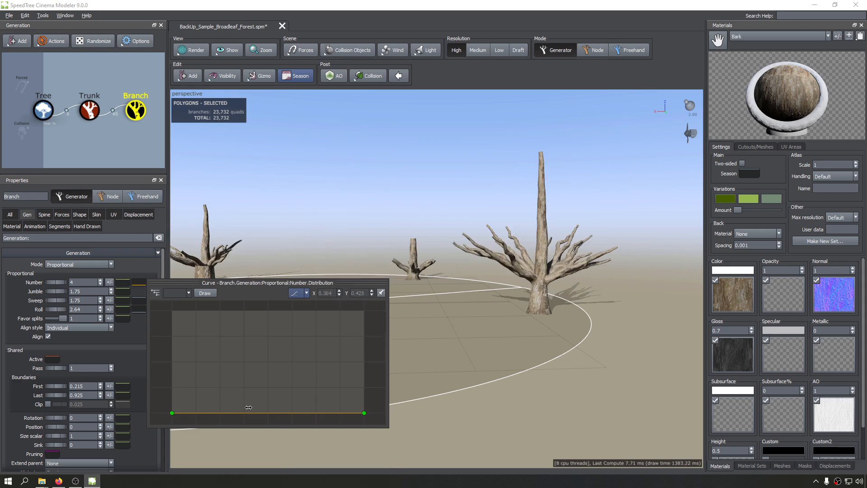
Step: Add points to the number's distribution curve to form a steep plateau in the middle with both ends at zero
click(270, 414)
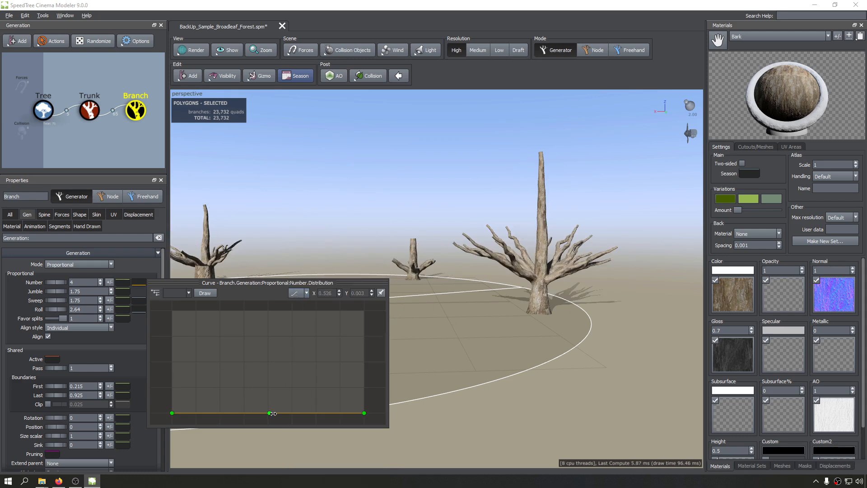
drag(274, 413, 289, 313)
drag(244, 333, 237, 413)
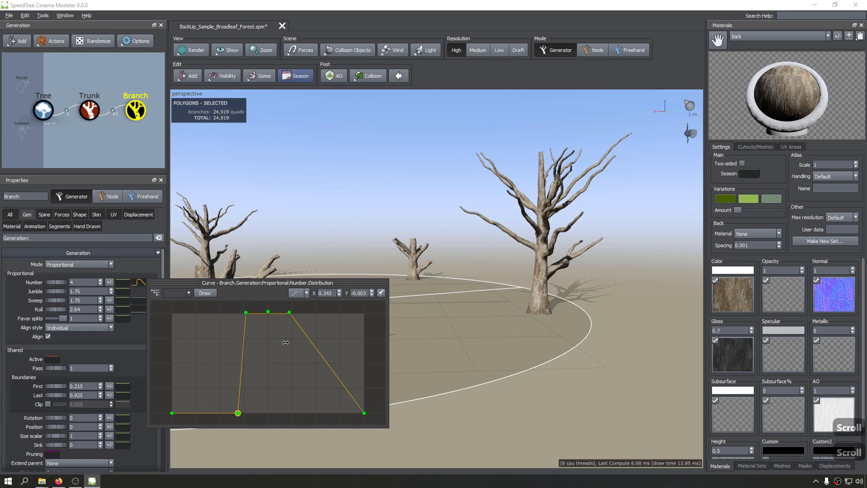
drag(293, 316, 247, 413)
Step: Examine how the branches are distributed along the trunks of different lengths from several angles
drag(533, 264, 415, 287)
scroll(415, 289, up, 4)
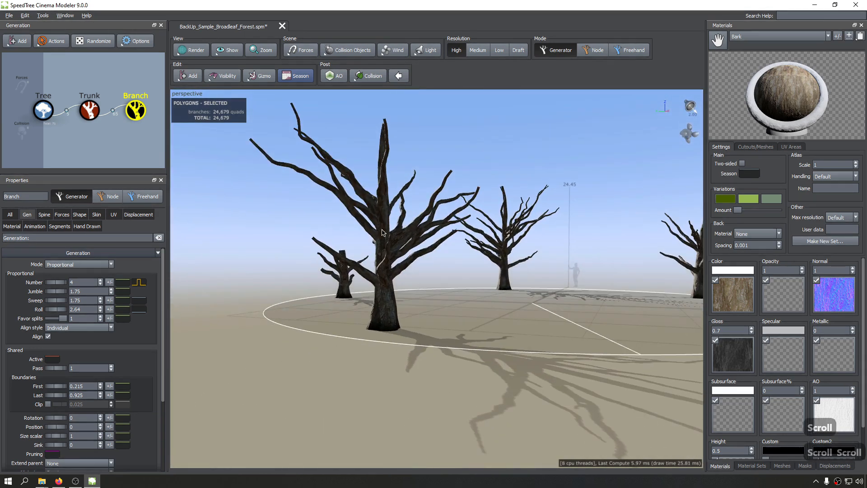
drag(394, 230, 406, 337)
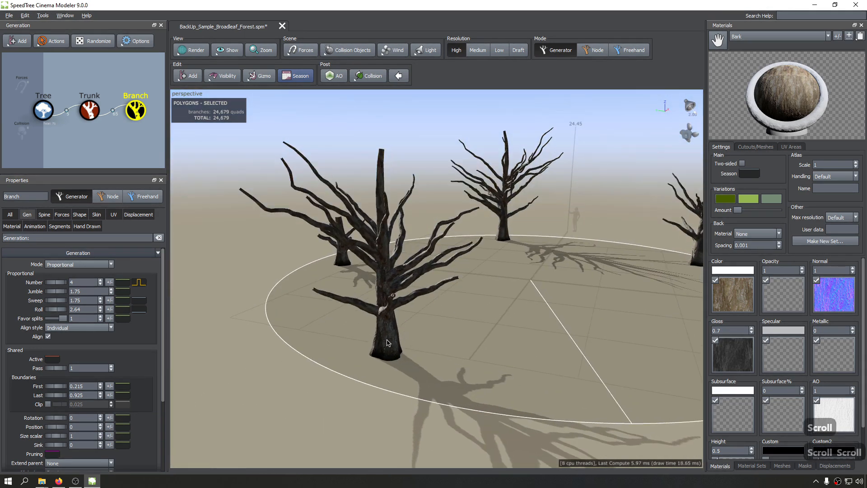
scroll(378, 149, up, 3)
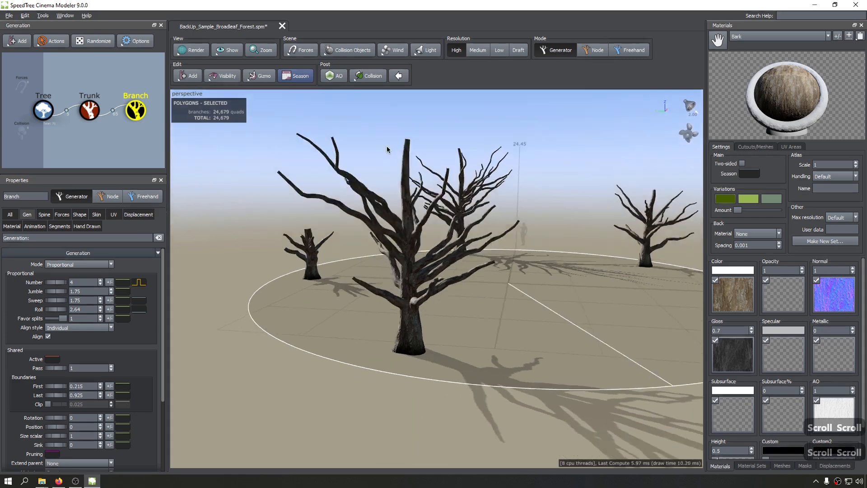
scroll(346, 137, down, 3)
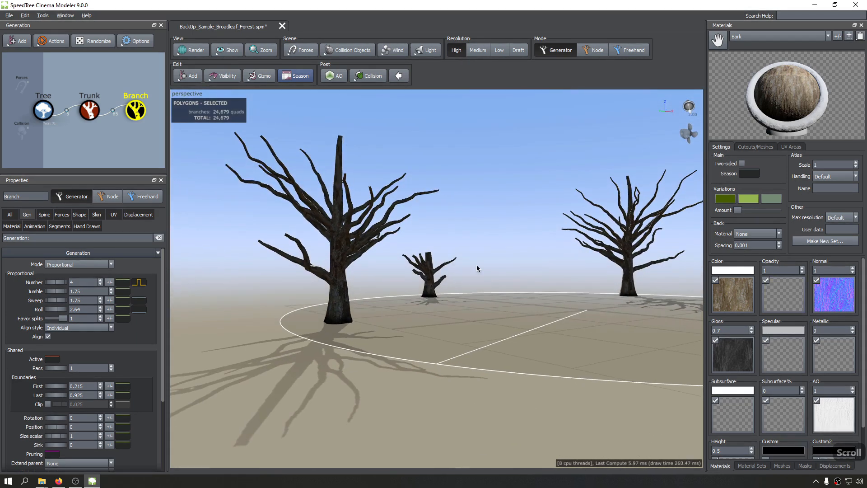
drag(477, 268, 514, 267)
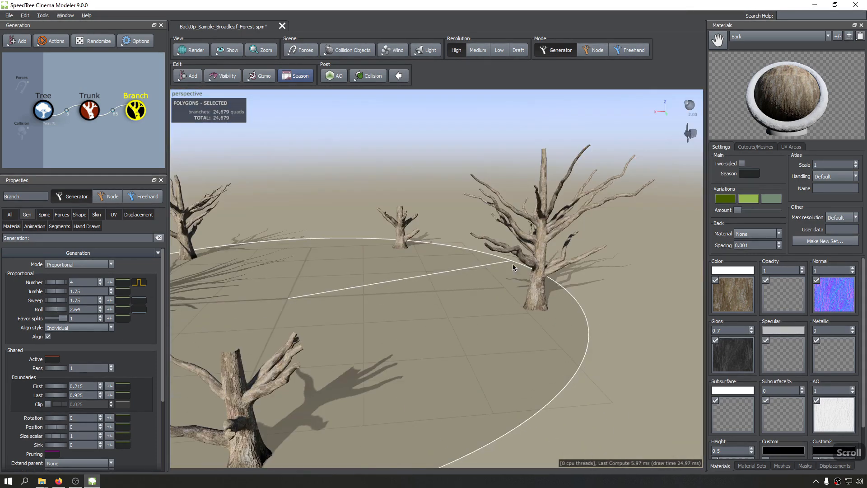
click(138, 282)
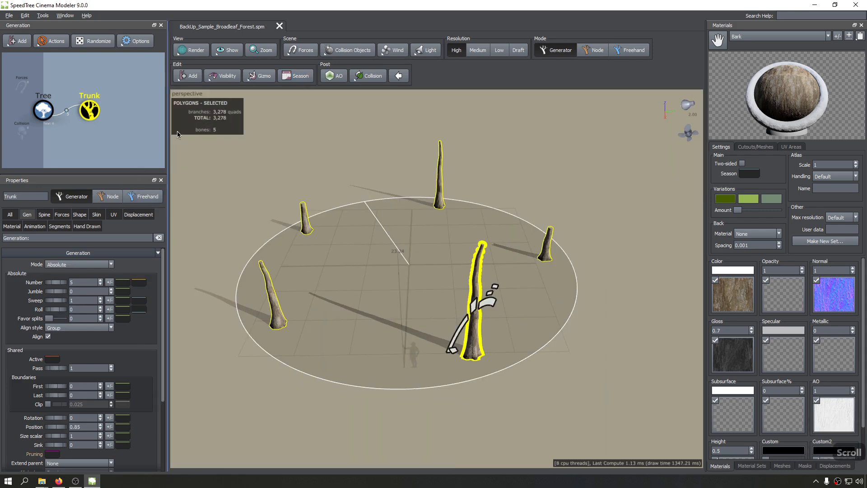
Step: Add a Branch generator to the trunks and set its generation mode to Proportional steps
click(190, 76)
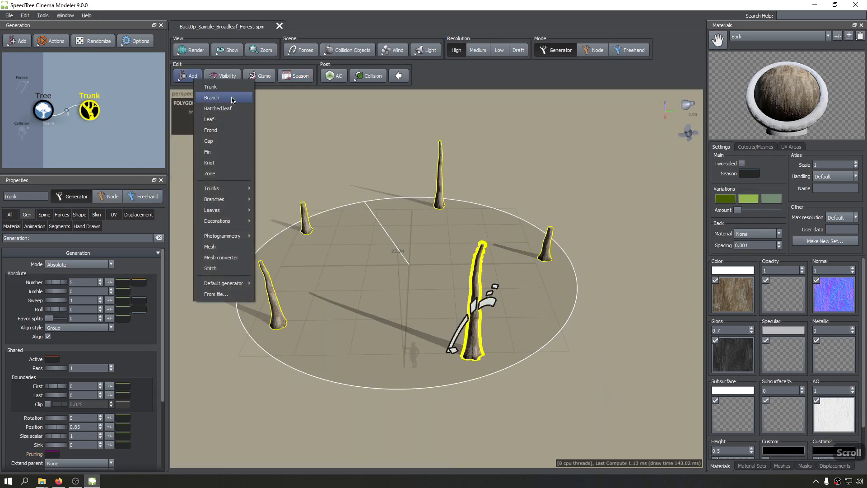
click(233, 98)
click(92, 266)
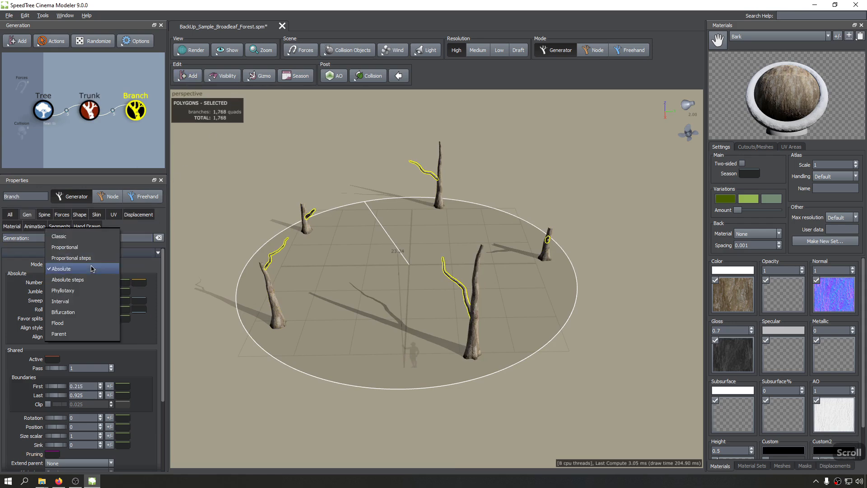
click(71, 258)
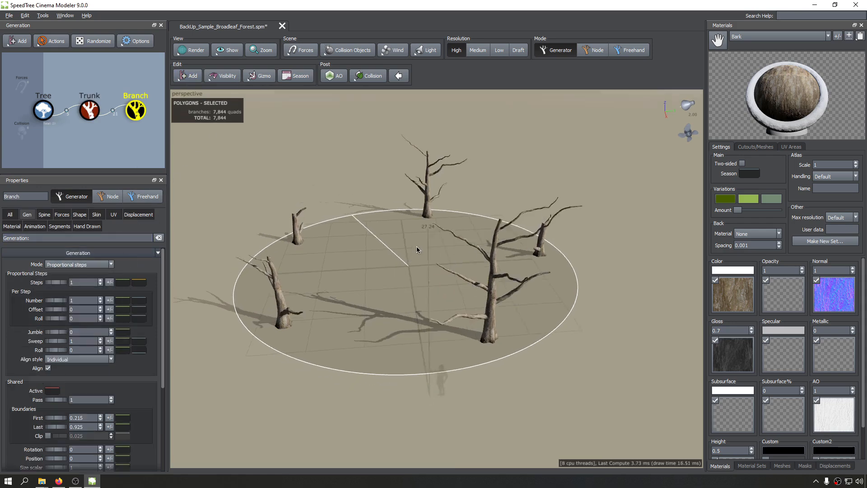
Step: Examine the branch spacing that Proportional steps mode gives on trunks of different heights, and review the available generation modes
drag(479, 199, 491, 235)
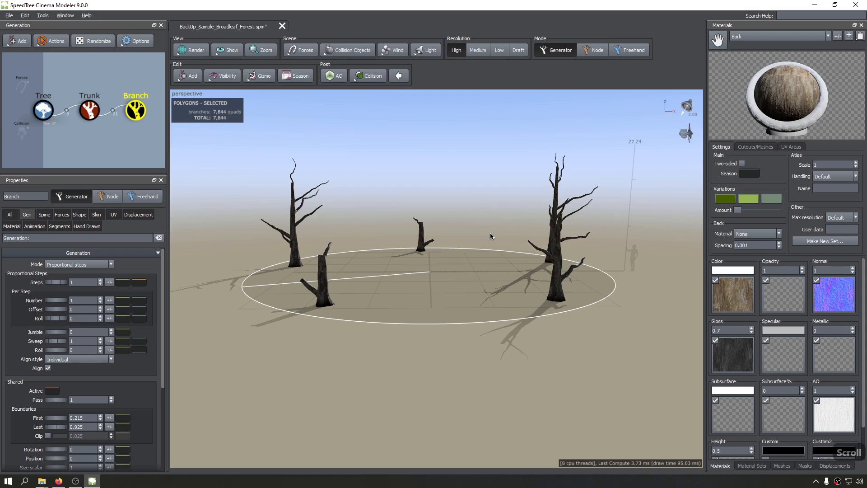
drag(490, 232, 308, 259)
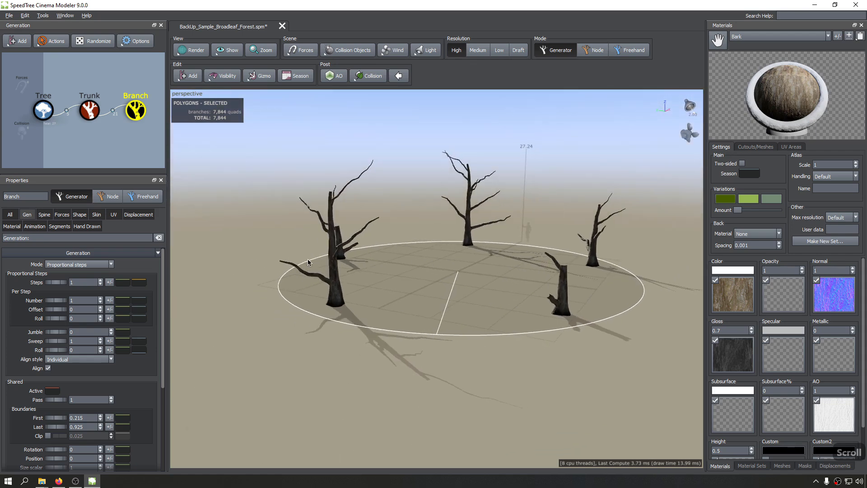
click(69, 268)
click(1, 267)
drag(392, 219, 400, 238)
scroll(390, 243, up, 3)
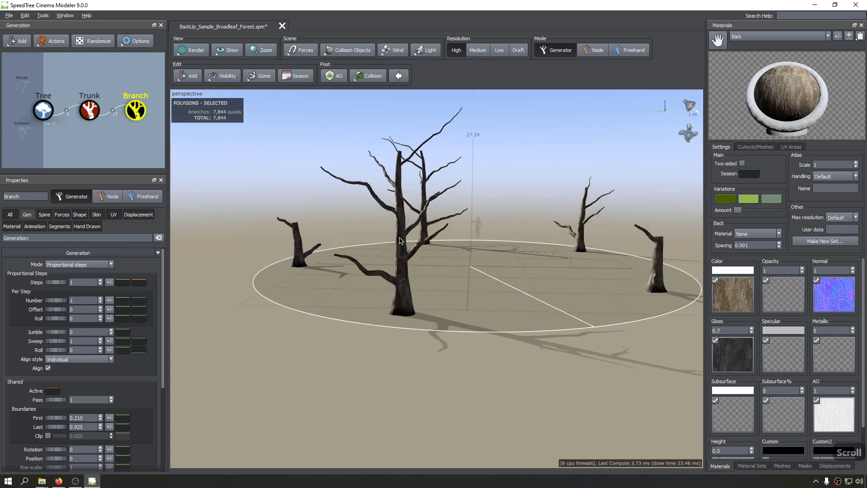
scroll(406, 234, up, 2)
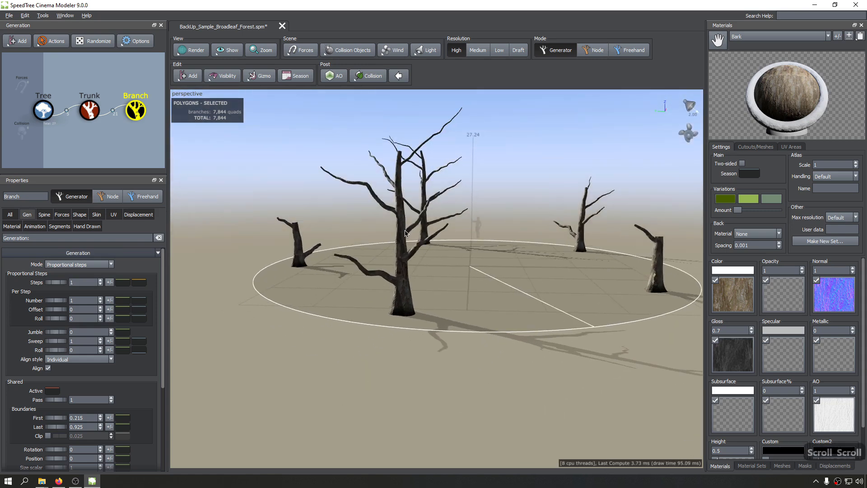
scroll(400, 264, up, 2)
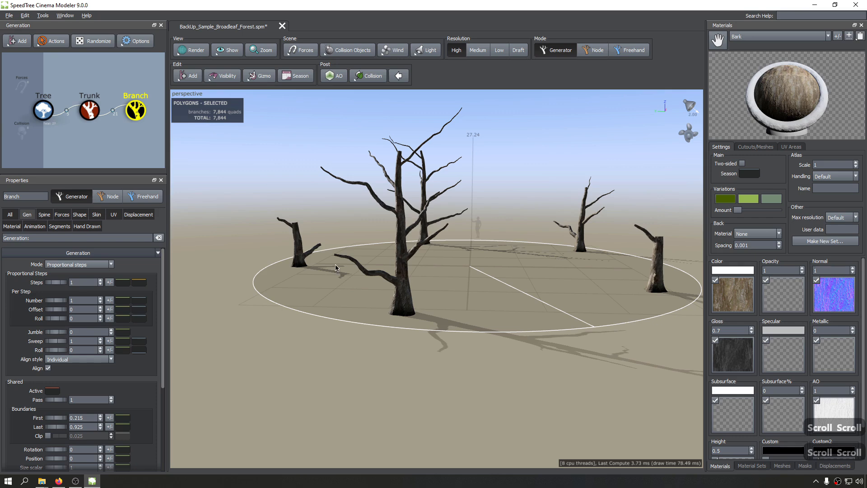
drag(335, 264, 447, 226)
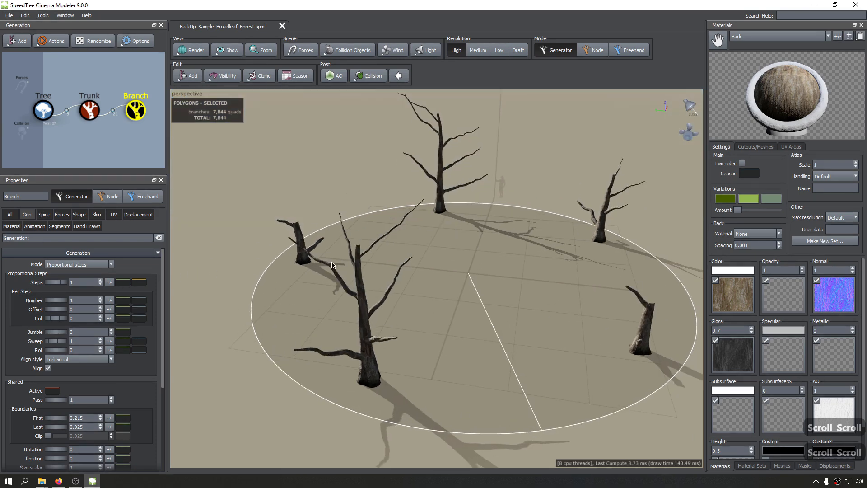
drag(332, 265, 338, 231)
scroll(287, 202, down, 2)
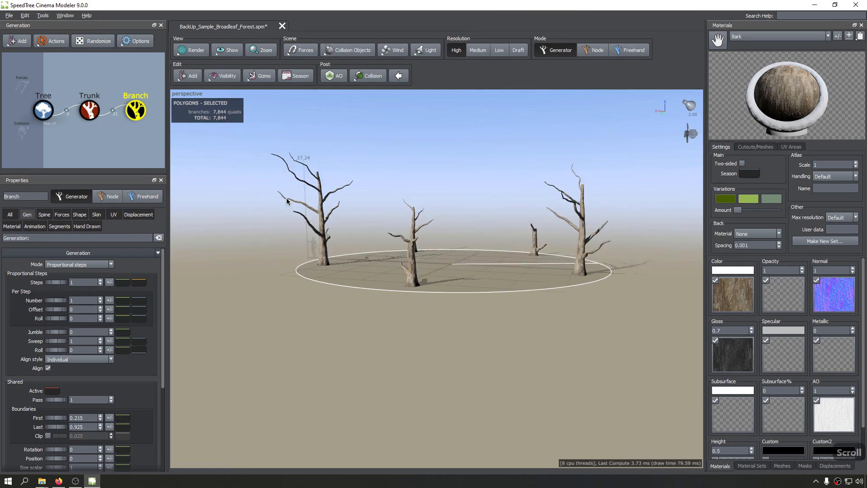
scroll(288, 201, up, 4)
middle_drag(286, 203, 298, 213)
drag(297, 212, 508, 314)
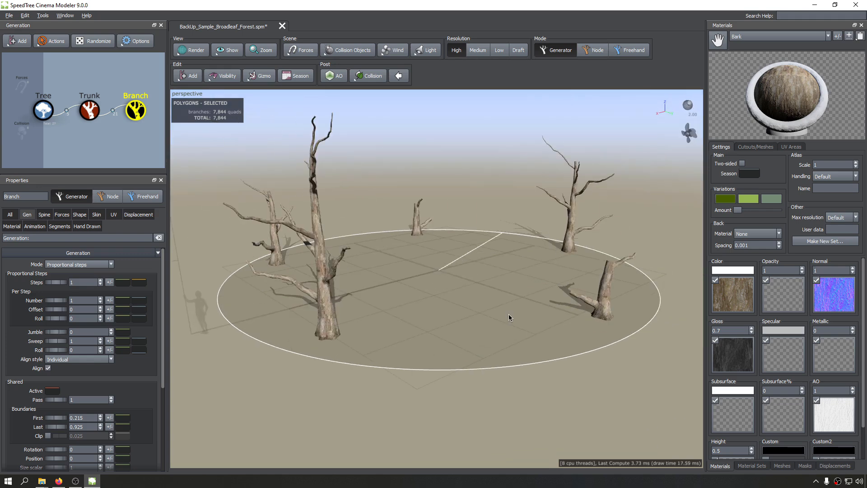
scroll(379, 286, up, 2)
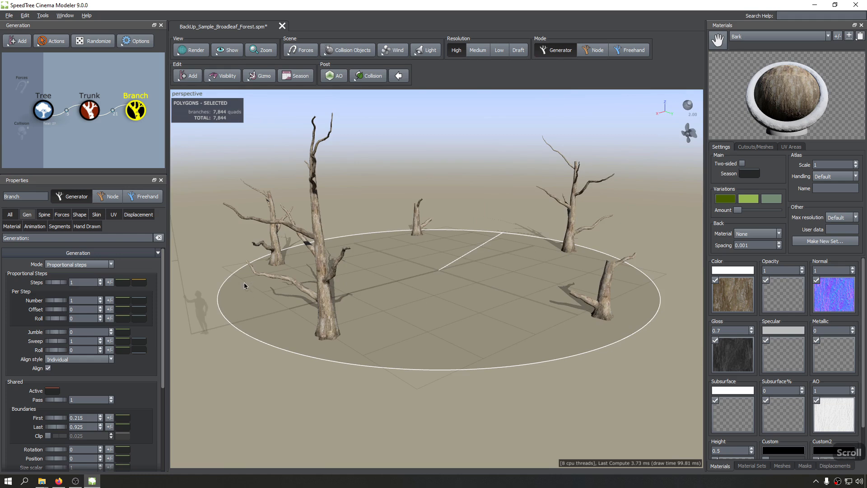
click(61, 267)
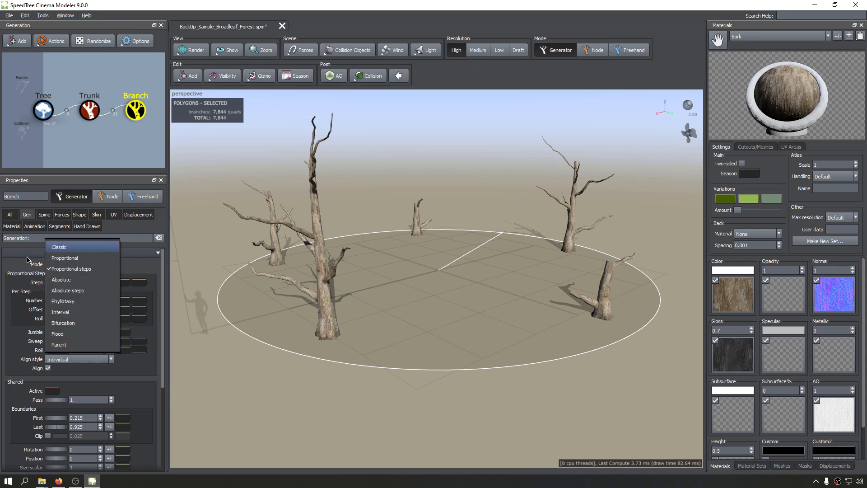
click(28, 260)
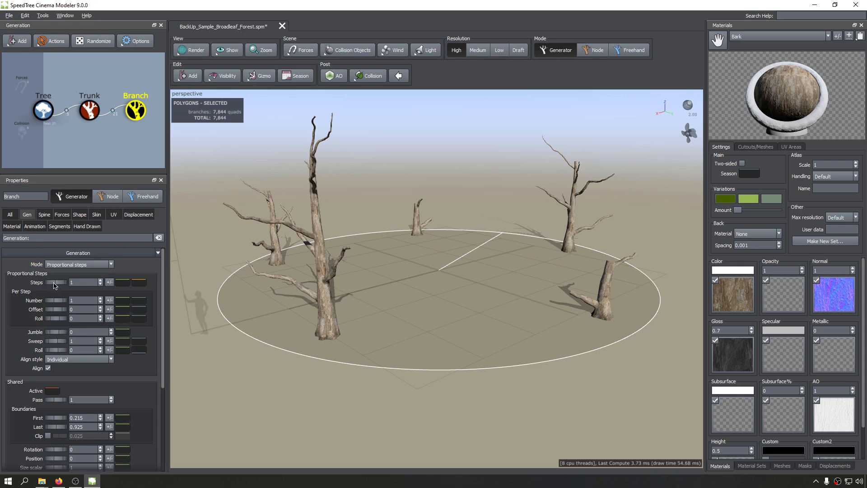
Step: Set the proportional steps to 2 and inspect the branches on the tall and short trunks up close
drag(60, 284, 63, 284)
drag(418, 287, 350, 228)
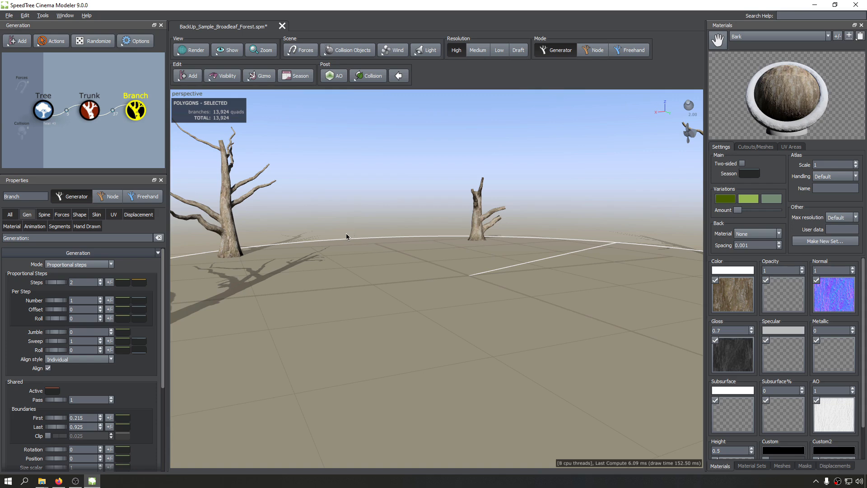
scroll(337, 257, up, 8)
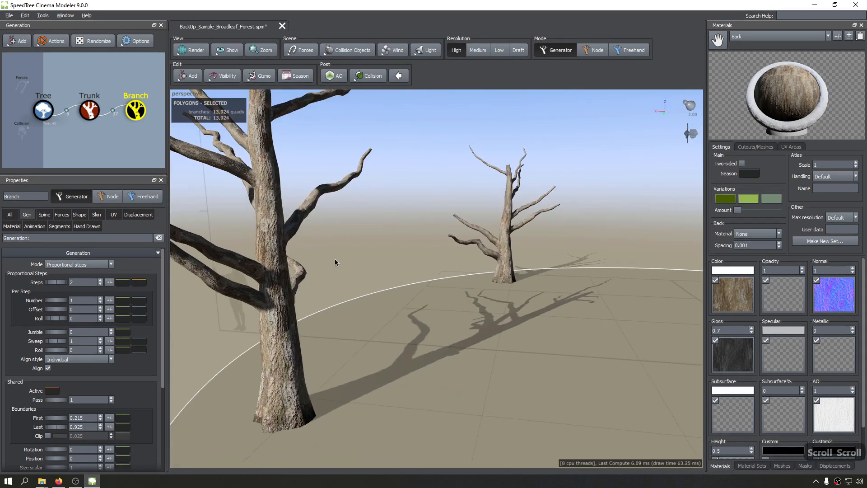
mouse_move(335, 262)
mouse_down()
mouse_move(368, 278)
mouse_move(335, 230)
mouse_move(342, 248)
mouse_up()
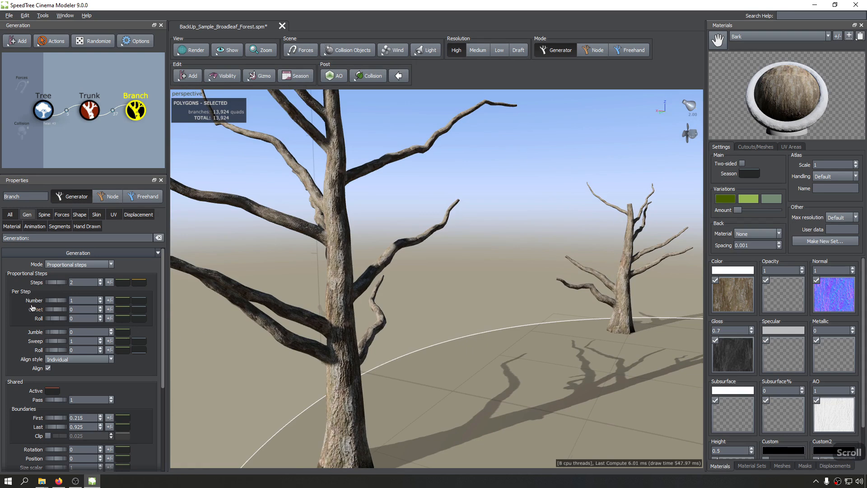
scroll(33, 308, up, 2)
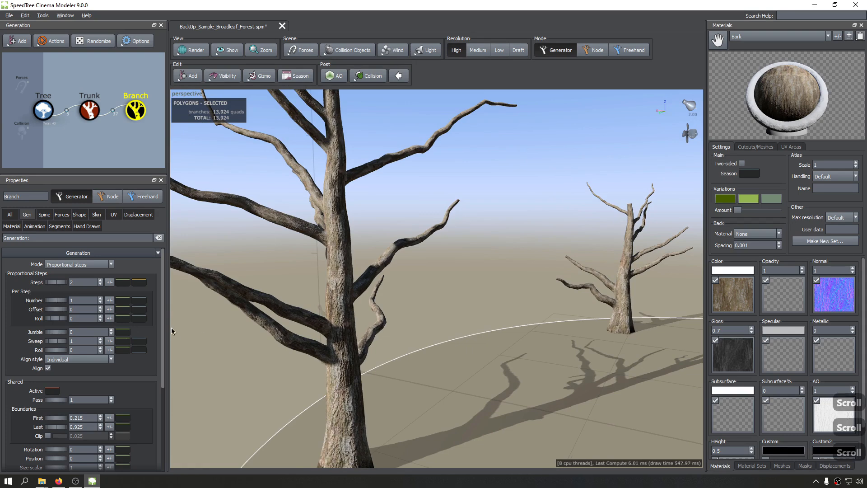
drag(172, 327, 320, 319)
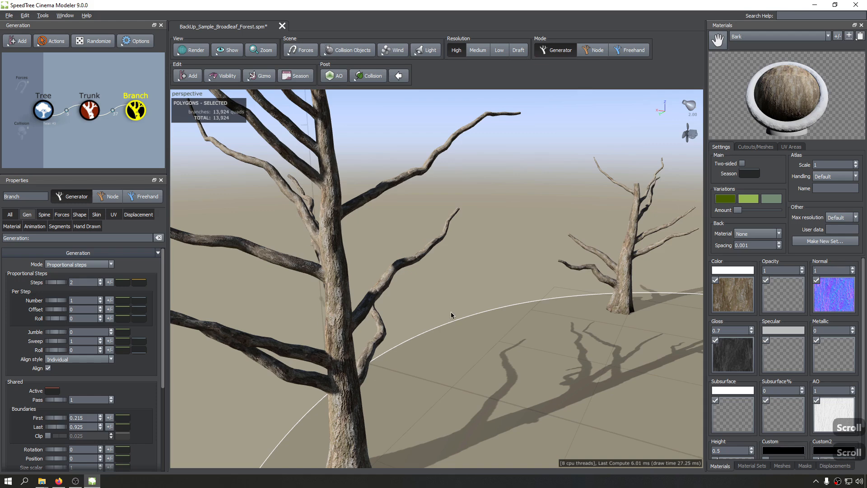
drag(451, 314, 422, 271)
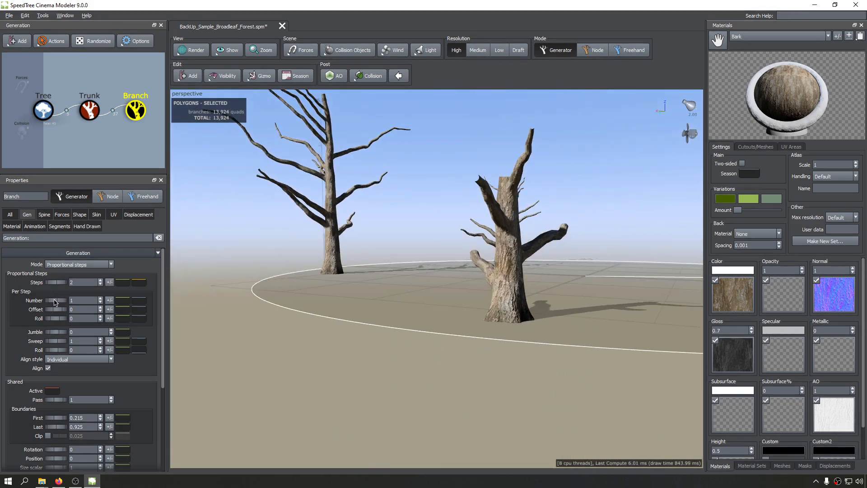
Step: Set the number of branches per step to 2 and inspect the pairs on the short trunk
drag(54, 299, 67, 300)
drag(474, 257, 513, 320)
scroll(445, 296, down, 4)
scroll(516, 281, up, 8)
scroll(517, 280, down, 5)
scroll(513, 321, up, 2)
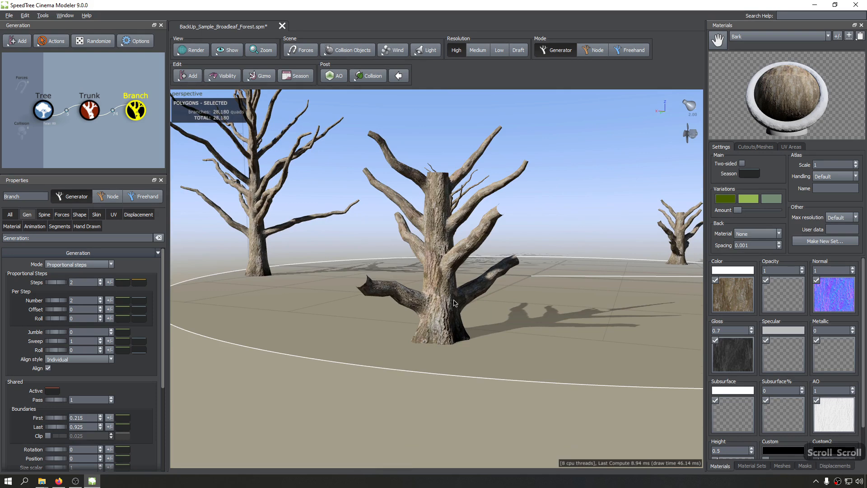
Step: Set the number of branches per step to 3 and inspect the lowest group of branches around the short trunk
drag(56, 302, 61, 301)
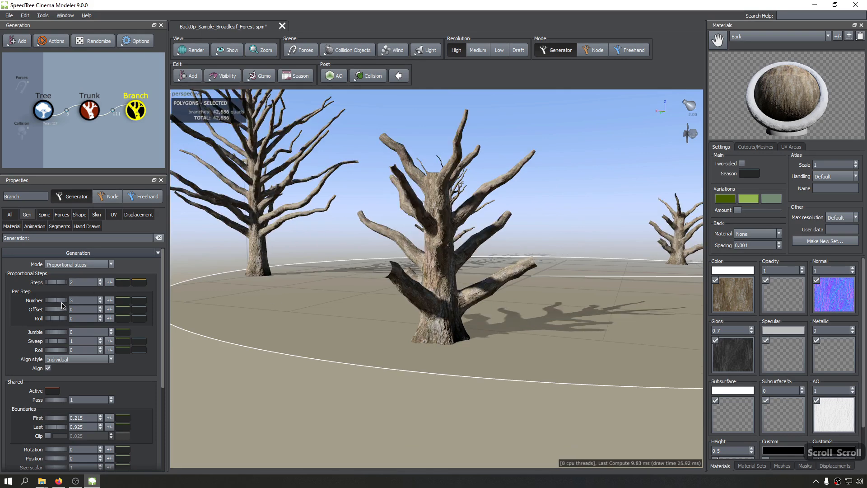
drag(474, 298, 434, 300)
middle_drag(433, 300, 254, 314)
click(317, 302)
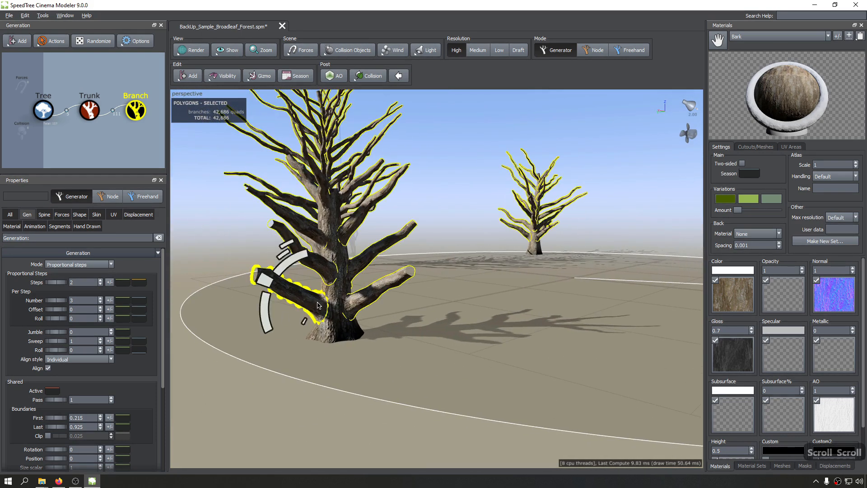
drag(302, 303, 338, 310)
drag(502, 313, 478, 300)
scroll(466, 327, up, 5)
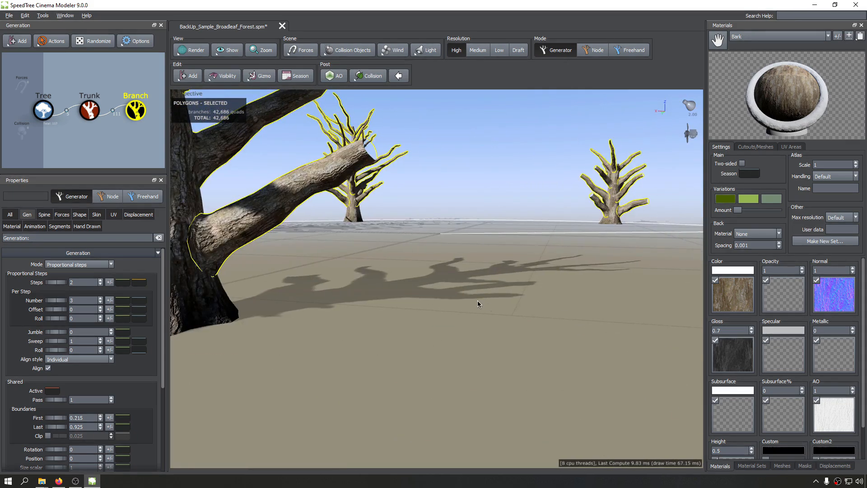
scroll(386, 290, down, 3)
drag(348, 291, 422, 334)
scroll(452, 286, down, 3)
scroll(422, 337, up, 5)
scroll(424, 340, down, 2)
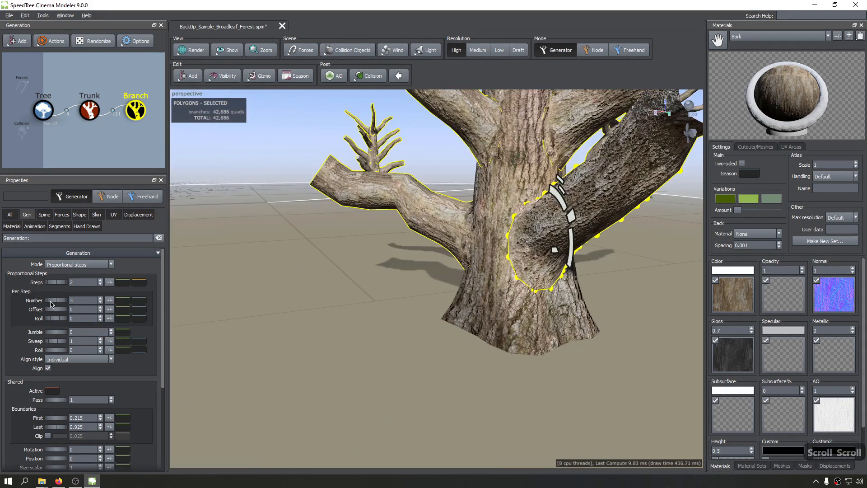
Step: Set the number of branches per step to 4 and check the lowest group on the short trunk
drag(57, 303, 60, 304)
drag(272, 298, 446, 313)
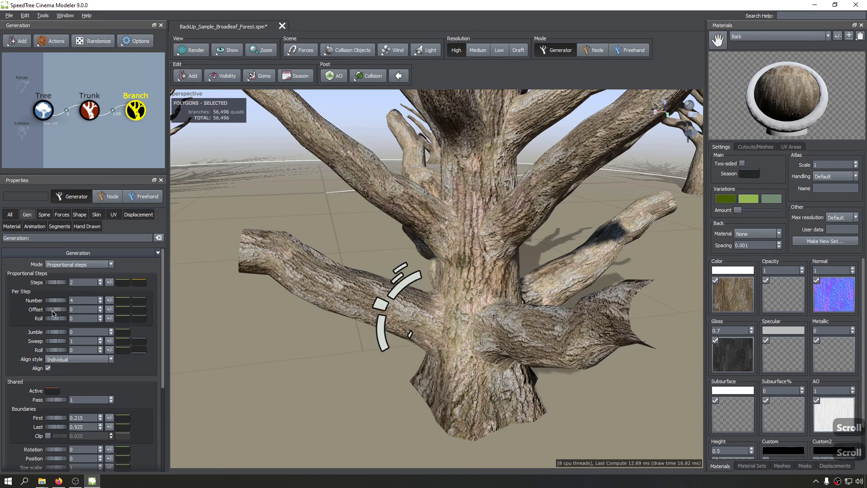
Step: Try a per-step offset of 0.69 on the branches, check the short trunk, and reset the offset to 0
drag(53, 313, 86, 309)
scroll(402, 265, down, 5)
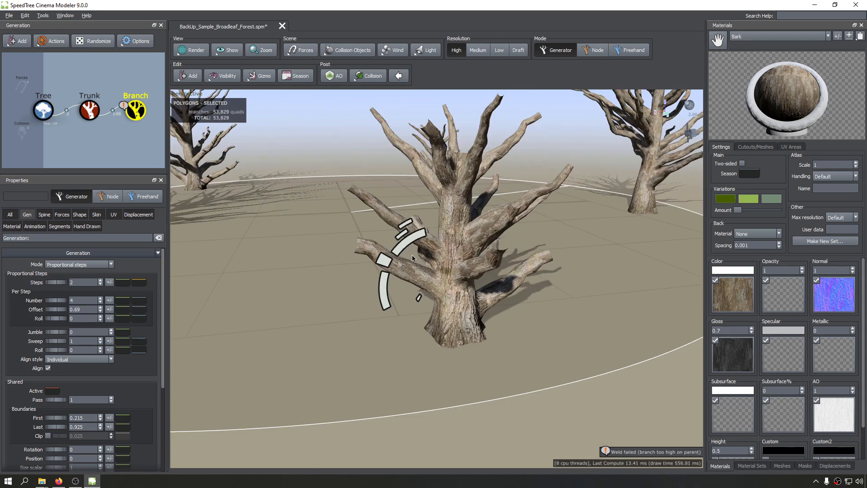
drag(413, 259, 393, 264)
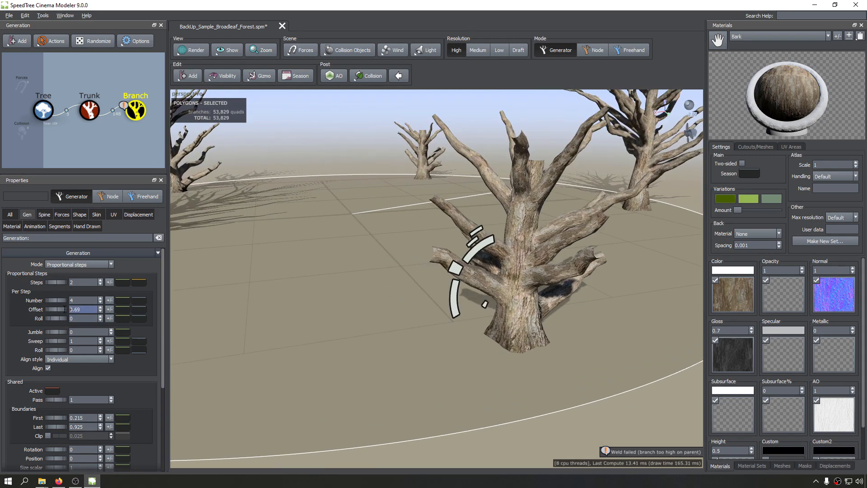
text(0)
key(Return)
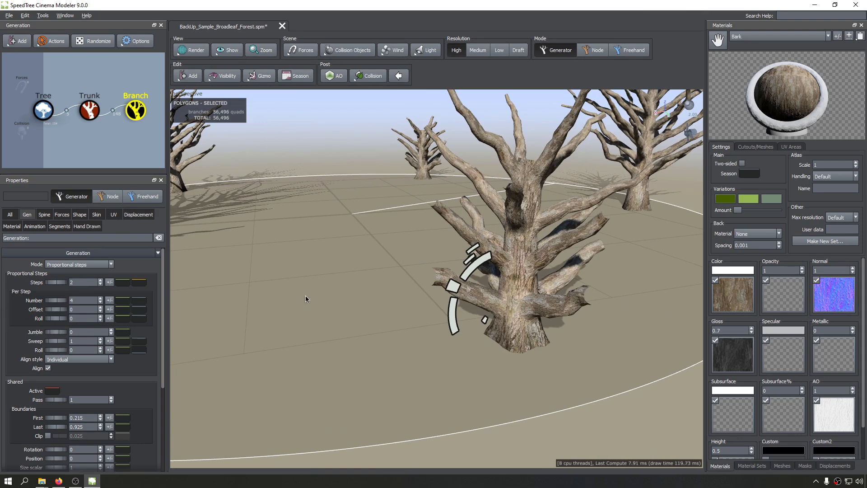
Step: Set the per-step offset of the branches to 0.72 and the per-step roll to 0.74
drag(51, 313, 83, 315)
scroll(81, 312, up, 2)
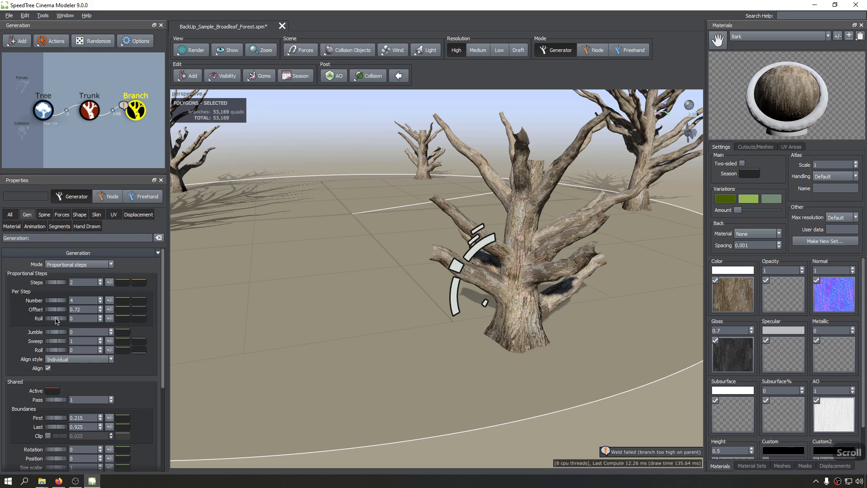
key(0)
scroll(53, 321, up, 5)
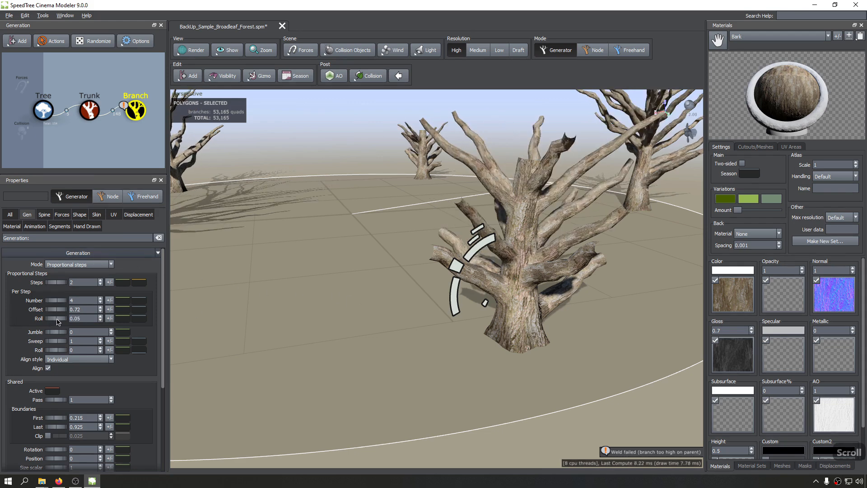
scroll(67, 324, up, 6)
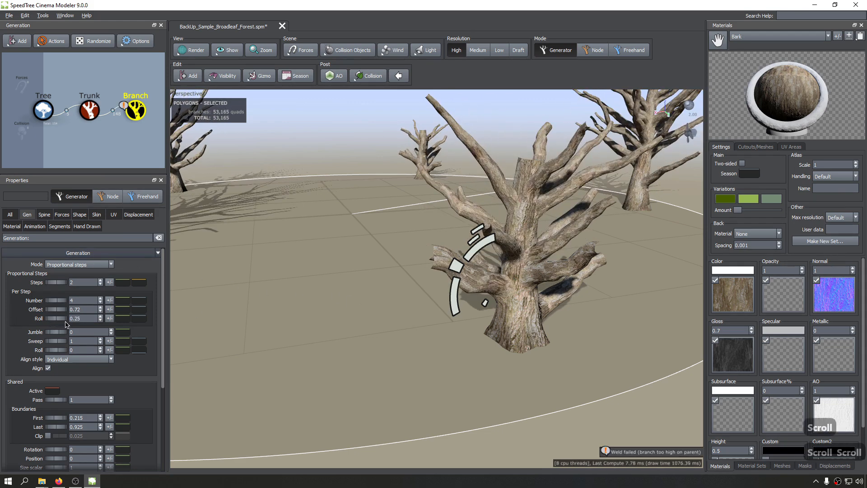
scroll(80, 322, up, 4)
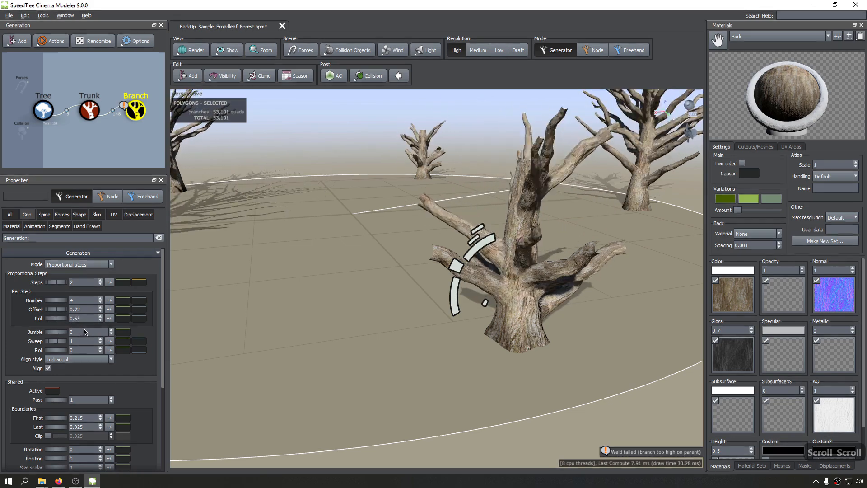
text(0)
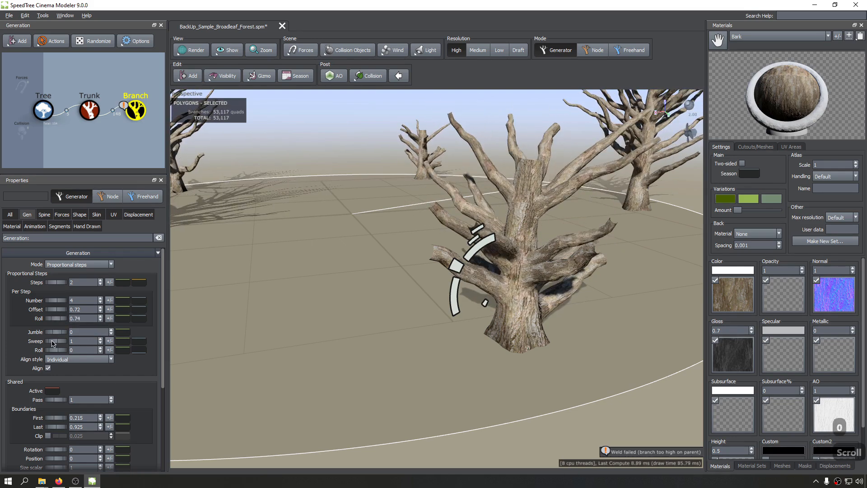
Step: Set the overall sweep of the branches to 3.77 and the overall roll to 1.51
drag(54, 344, 186, 347)
drag(50, 350, 373, 256)
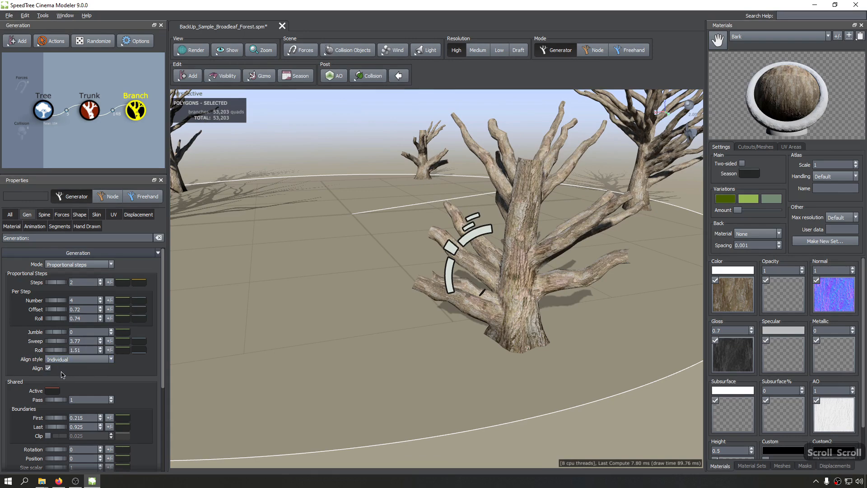
Step: Change the branches' generation mode from Proportional steps to Absolute
scroll(360, 351, down, 5)
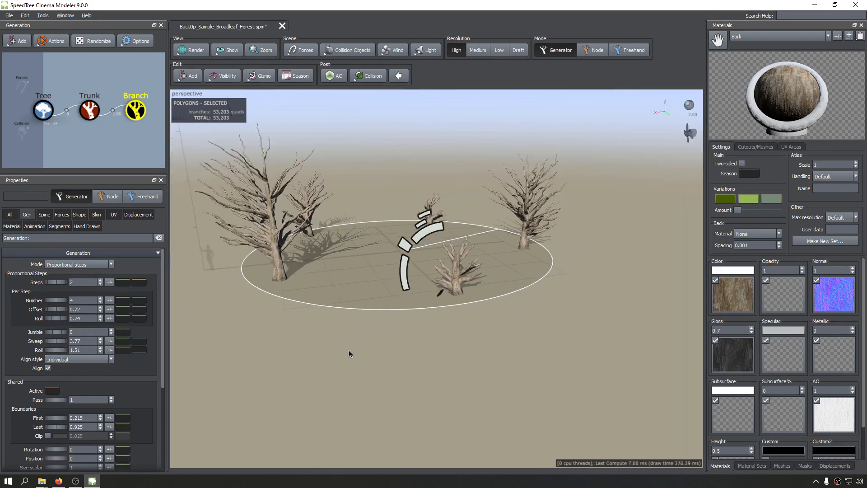
drag(349, 350, 461, 360)
scroll(365, 358, down, 2)
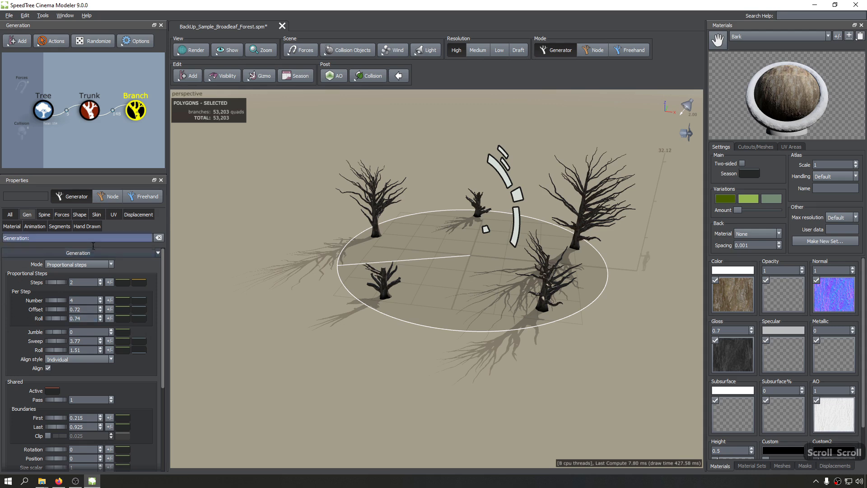
double_click(90, 300)
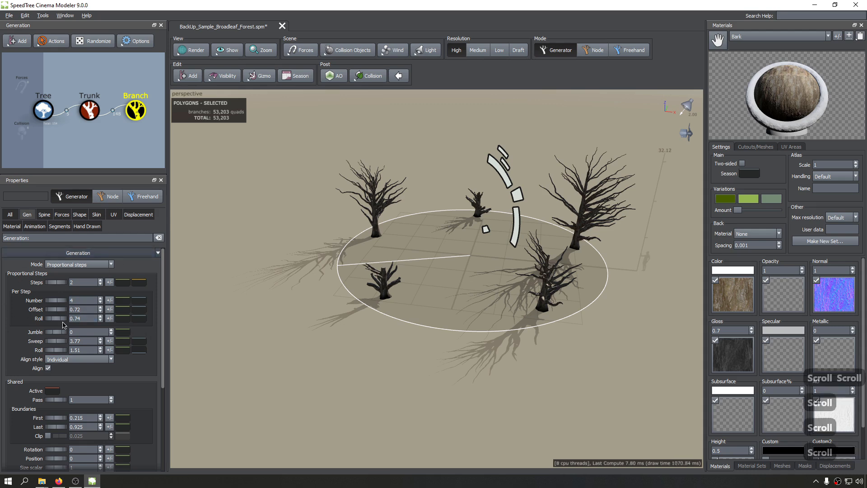
double_click(72, 351)
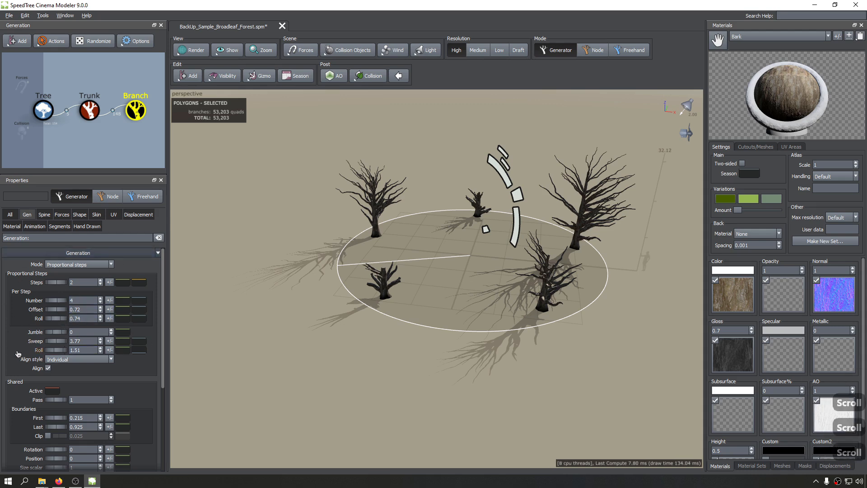
click(81, 264)
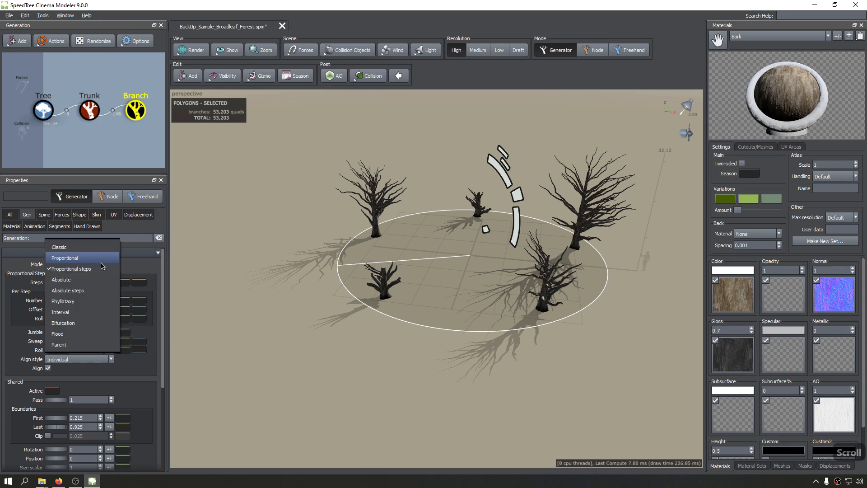
click(61, 279)
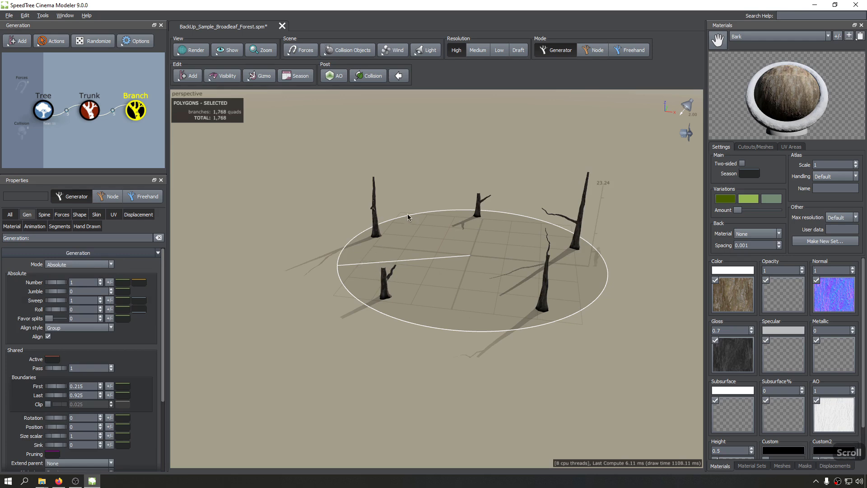
Step: Select the branches and set their absolute number to 5, with the short trunk in view
click(557, 216)
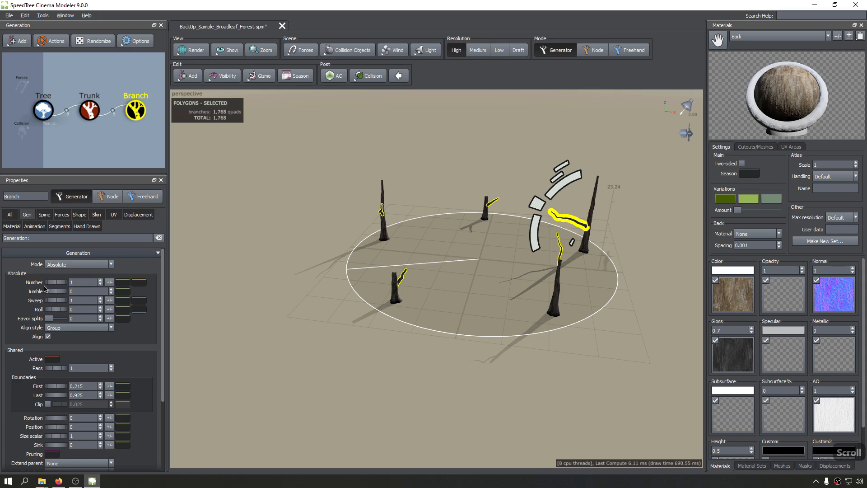
scroll(452, 286, down, 3)
scroll(407, 289, up, 8)
mouse_move(404, 289)
mouse_down()
mouse_move(497, 261)
mouse_move(413, 272)
mouse_move(479, 276)
mouse_move(436, 260)
mouse_move(567, 267)
mouse_move(557, 257)
mouse_move(600, 257)
mouse_move(397, 281)
mouse_up()
scroll(434, 270, up, 2)
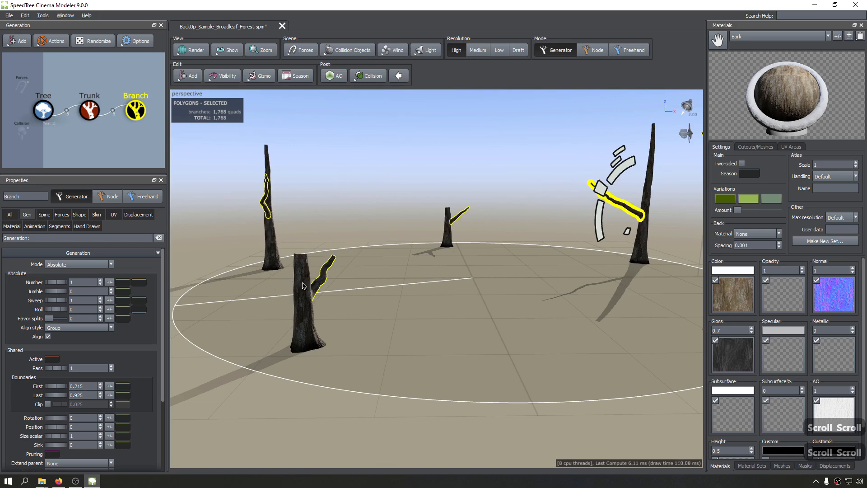
scroll(316, 287, up, 3)
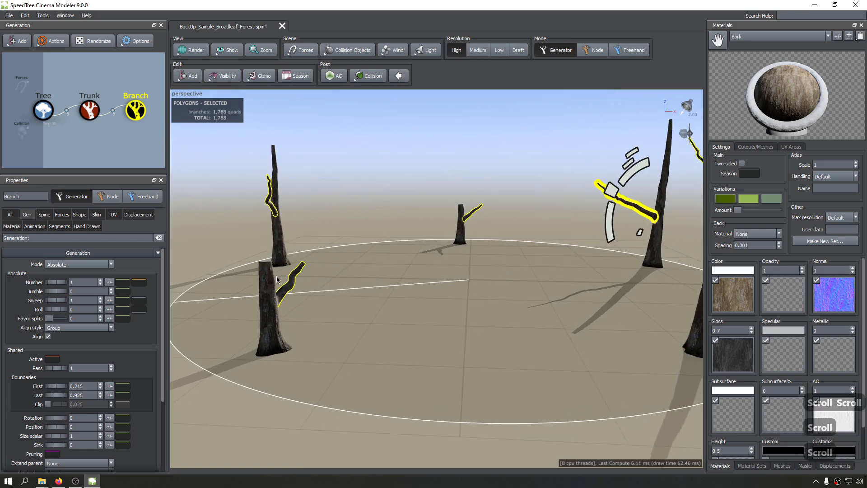
scroll(287, 284, up, 3)
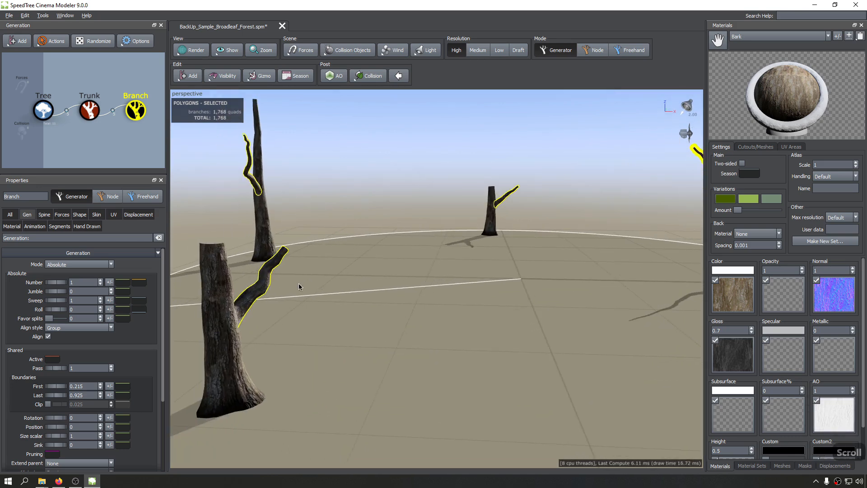
drag(51, 283, 85, 284)
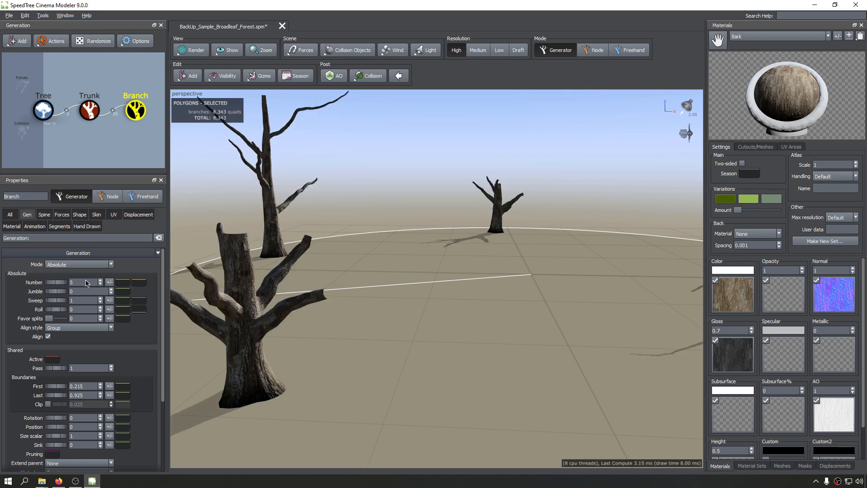
Step: Set the branches' jumble to 2.71, sweep to 2.63 and roll to 1.9
scroll(300, 289, up, 2)
scroll(300, 289, down, 5)
scroll(327, 284, up, 3)
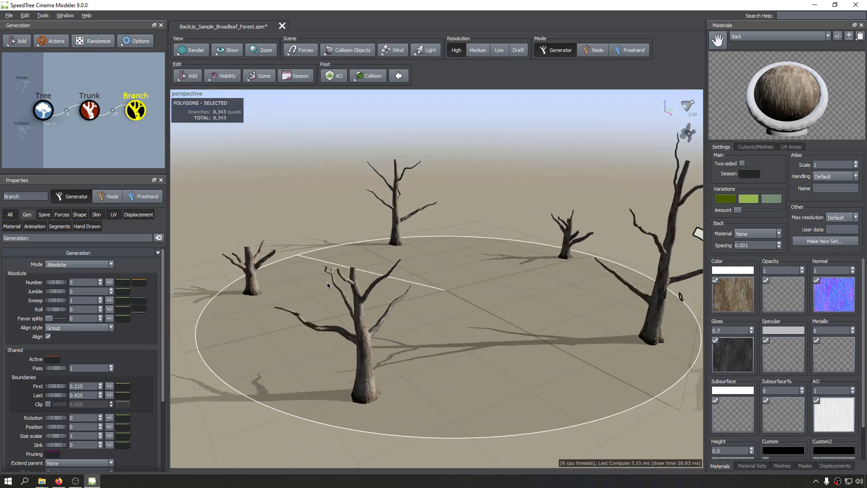
scroll(352, 283, up, 2)
scroll(386, 284, up, 2)
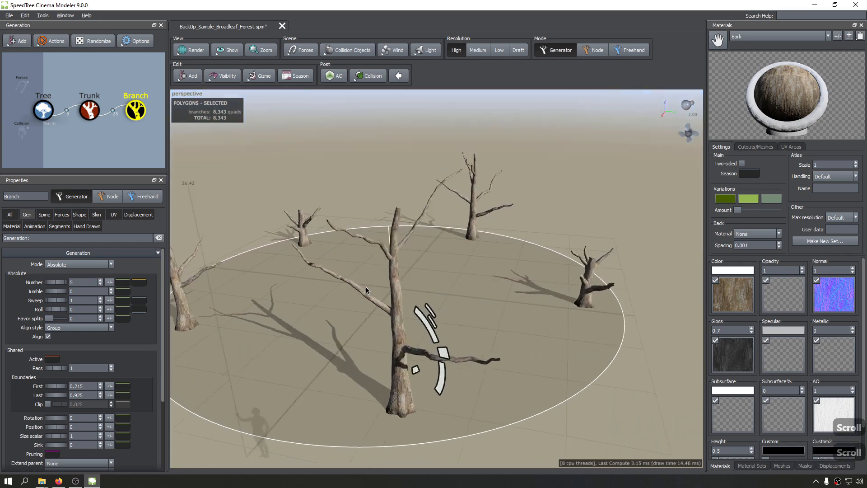
drag(366, 286, 484, 279)
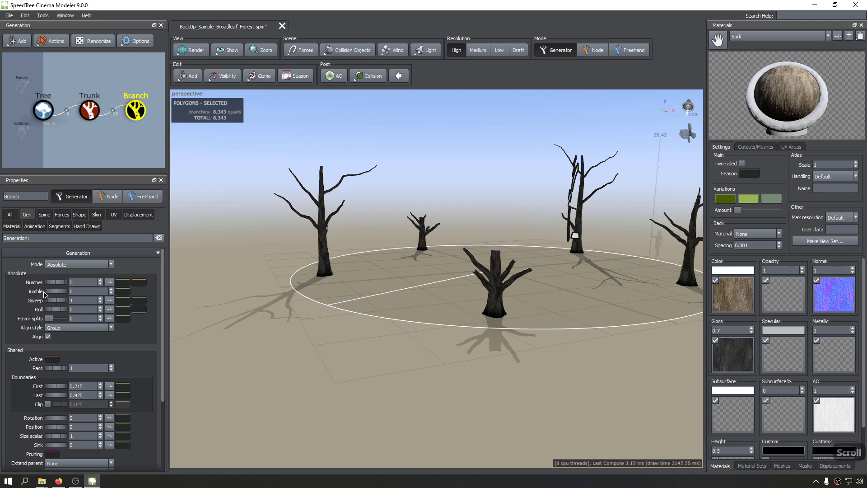
drag(59, 294, 159, 300)
drag(62, 304, 120, 324)
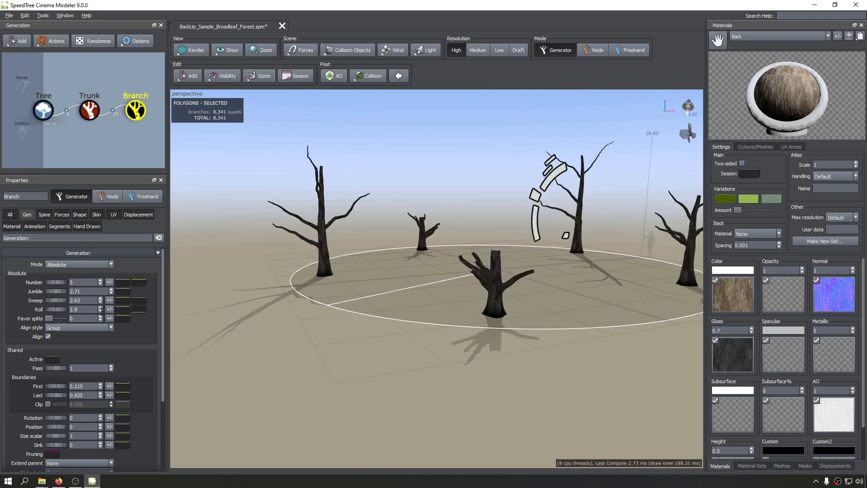
Step: Switch the branches' generation mode to Absolute steps and reselect the branches on the trunks
click(108, 265)
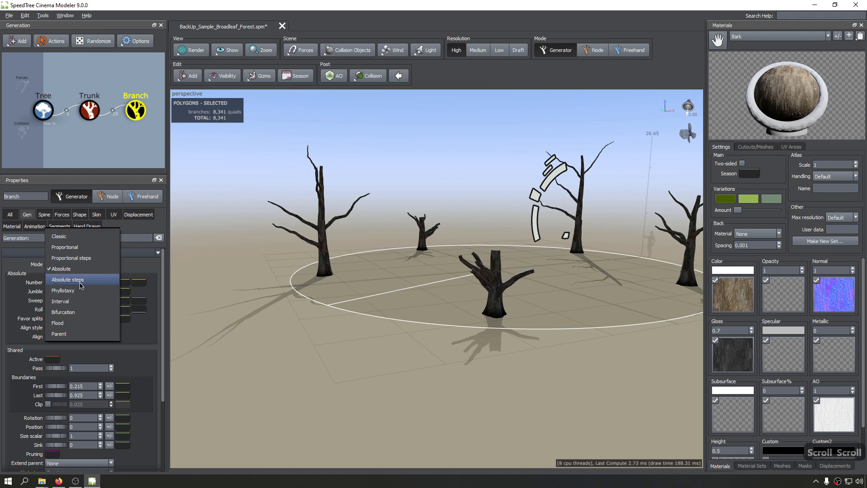
click(96, 280)
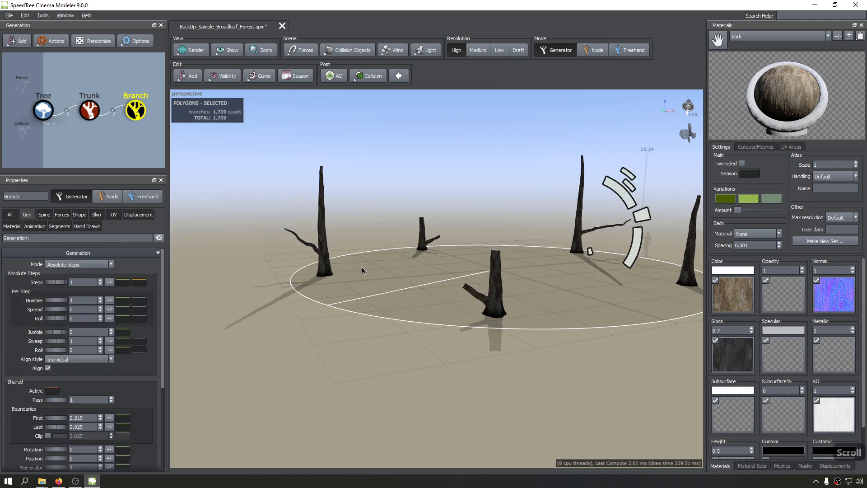
click(96, 265)
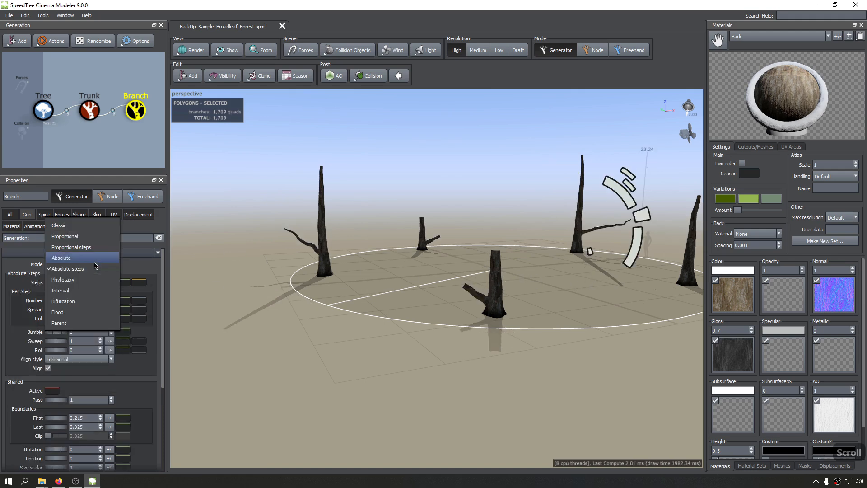
click(432, 265)
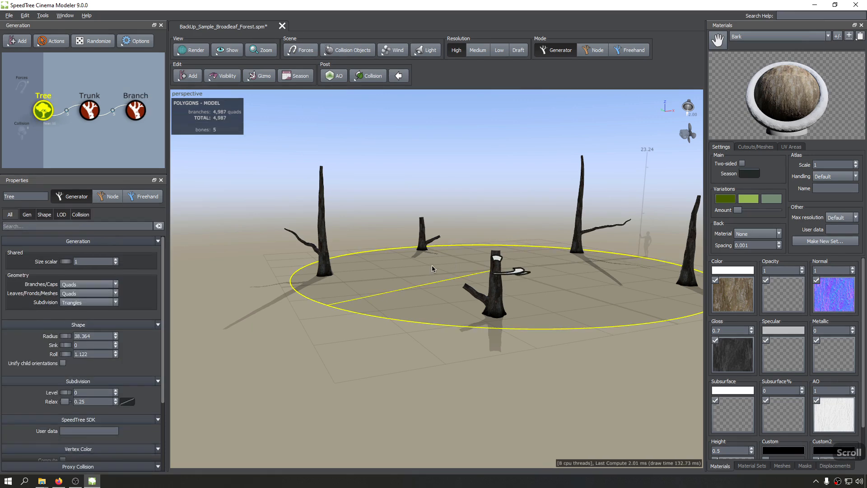
click(483, 298)
drag(583, 189, 531, 197)
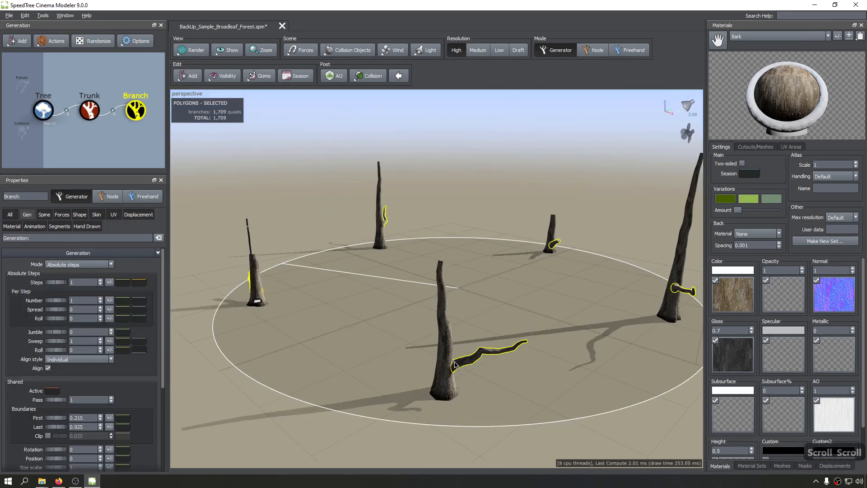
Step: Set the number of absolute steps to 3 and inspect the branches on the short trunk
scroll(387, 290, down, 5)
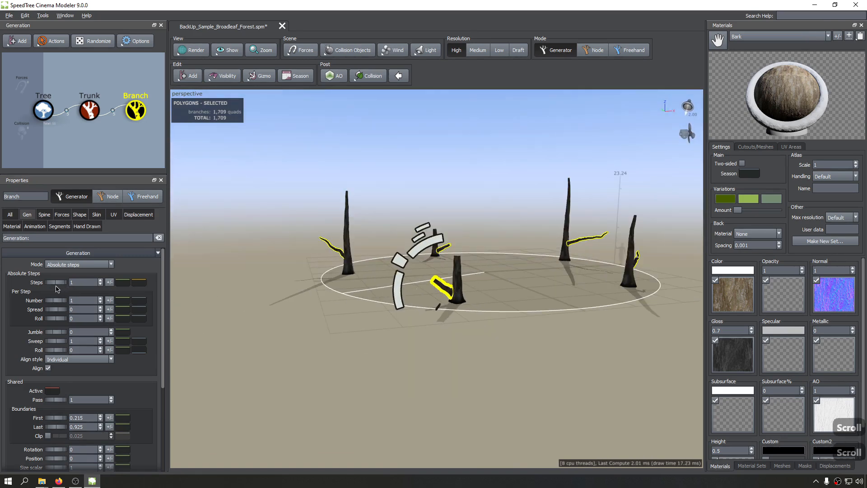
scroll(64, 286, up, 4)
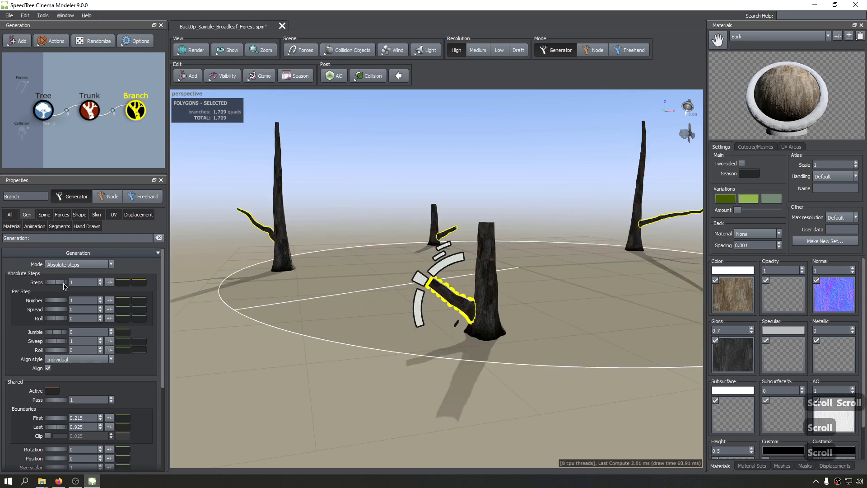
scroll(68, 284, up, 1)
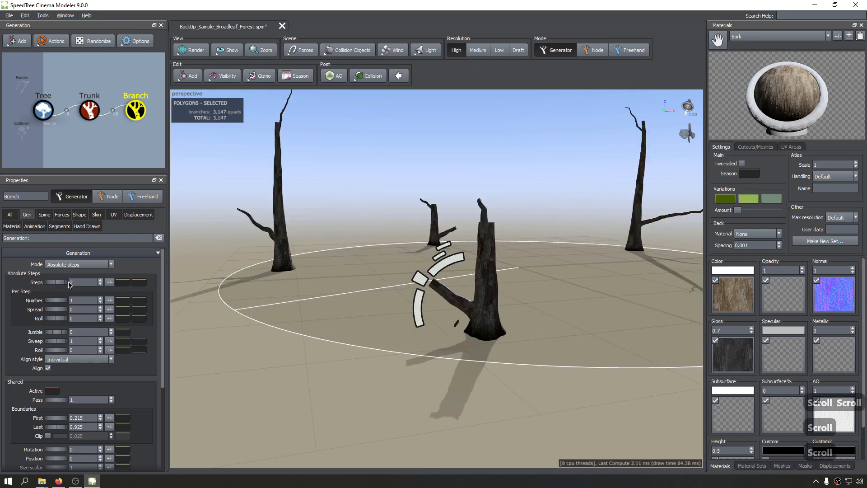
scroll(75, 285, up, 1)
drag(335, 217, 463, 229)
middle_drag(463, 226, 501, 226)
middle_drag(302, 238, 369, 258)
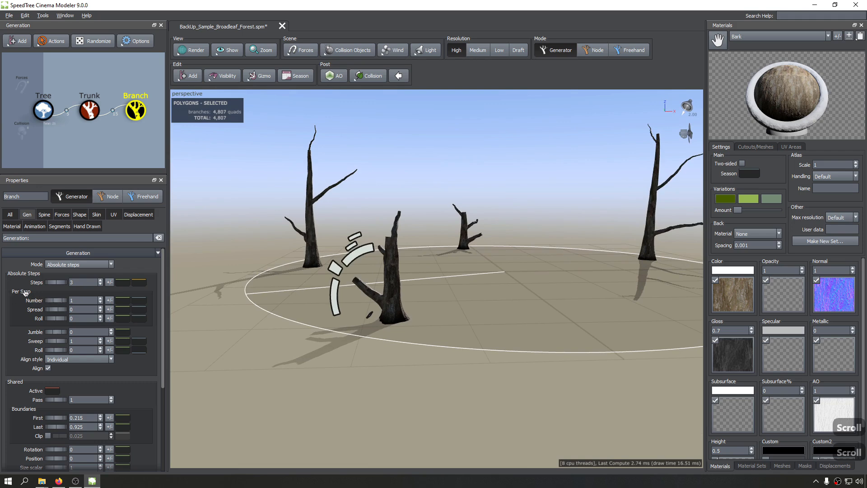
Step: Set the number of branches per step to 3 in the Absolute steps mode
drag(57, 304, 69, 304)
middle_drag(365, 259, 336, 268)
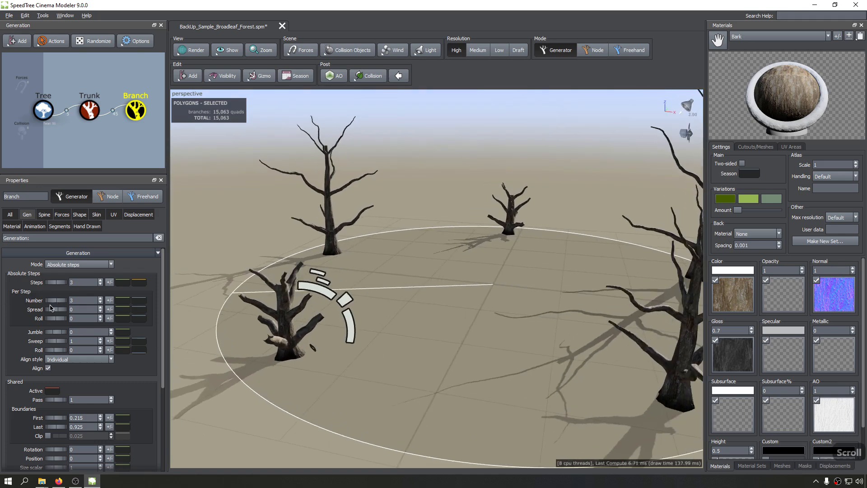
scroll(79, 301, up, 4)
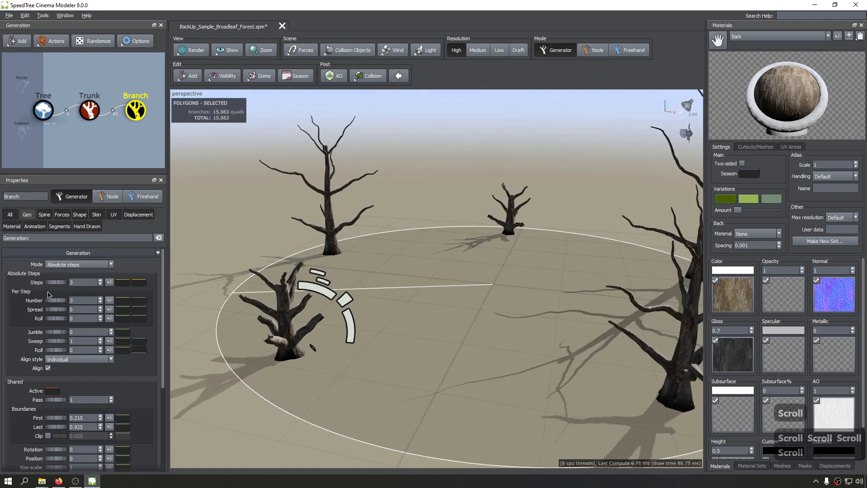
click(93, 266)
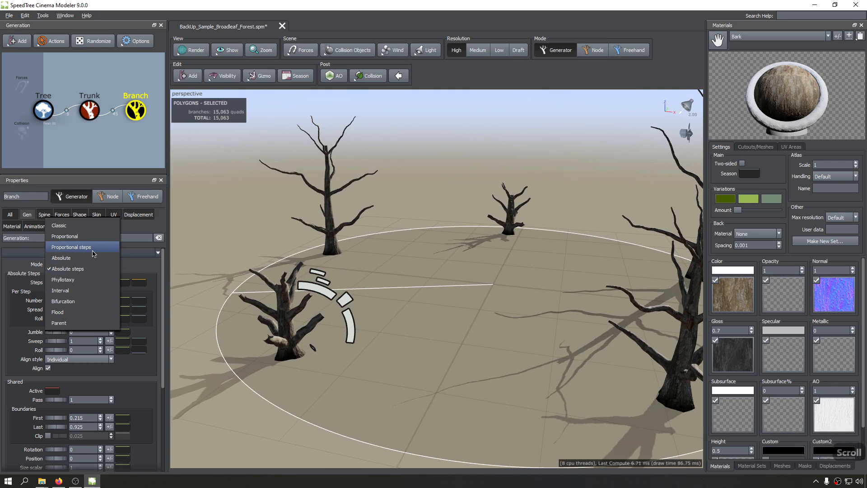
click(6, 253)
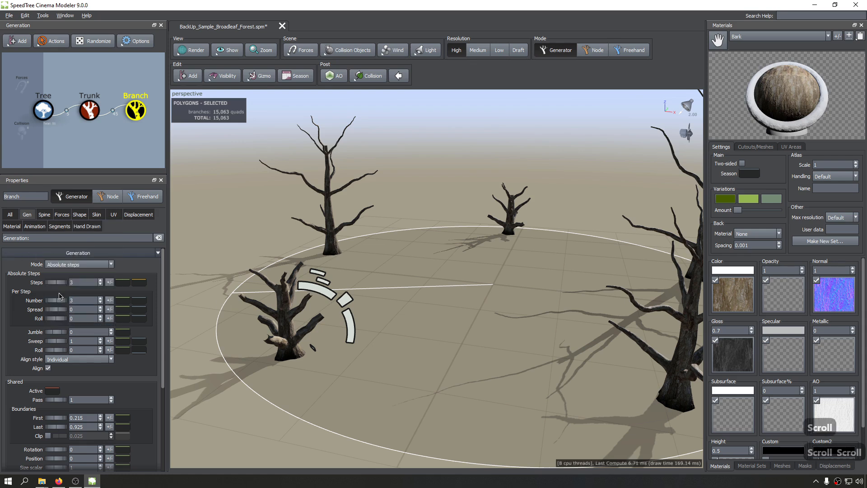
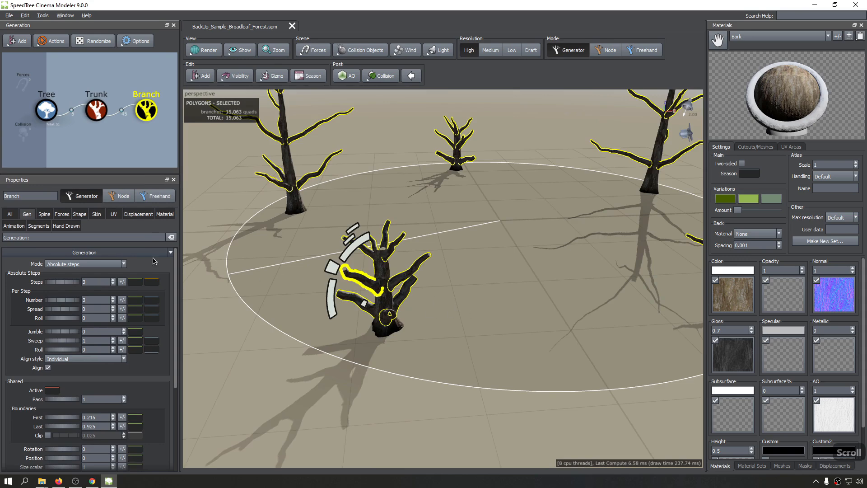
Step: Switch the branches' generation mode to Phyllotaxy and inspect the branches on the tall and short trunks
click(85, 264)
click(88, 282)
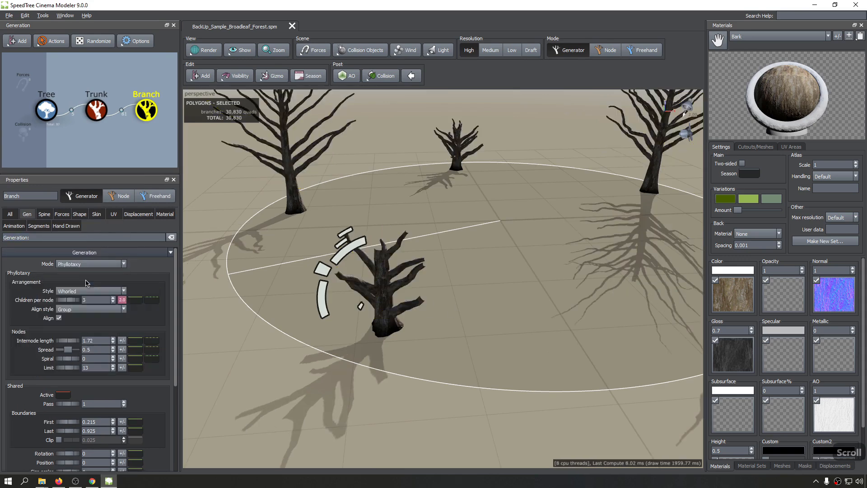
drag(358, 301, 296, 231)
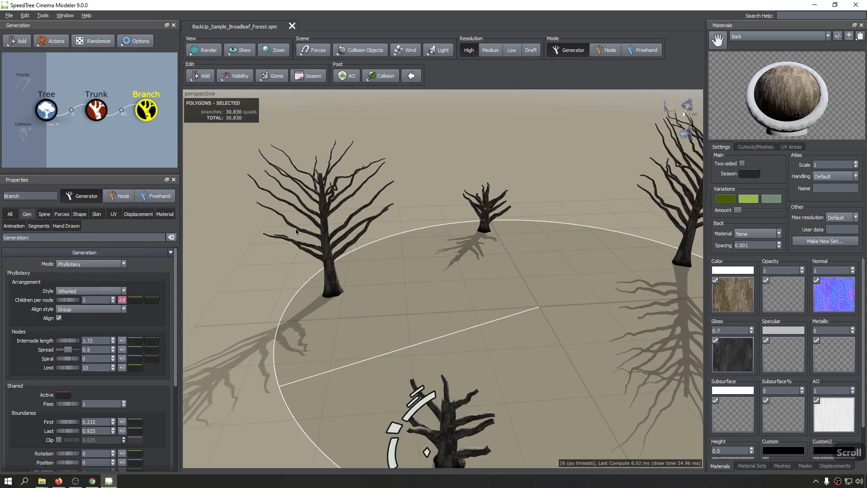
drag(361, 283, 296, 261)
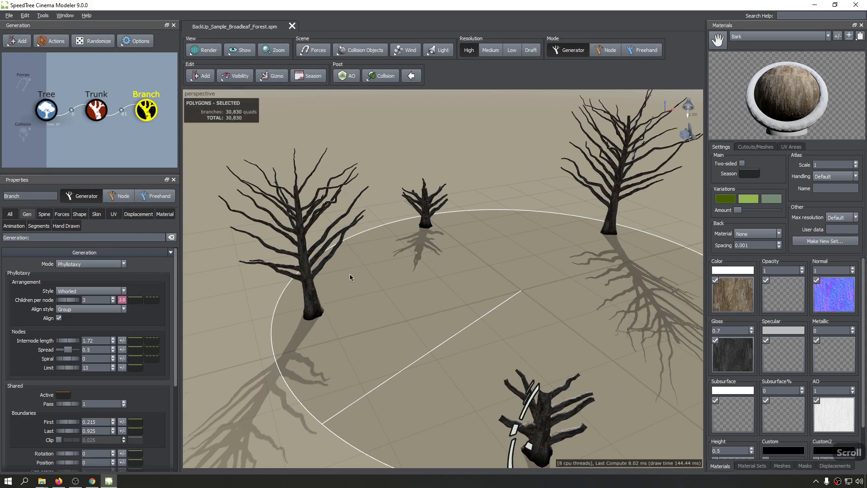
scroll(336, 278, up, 1)
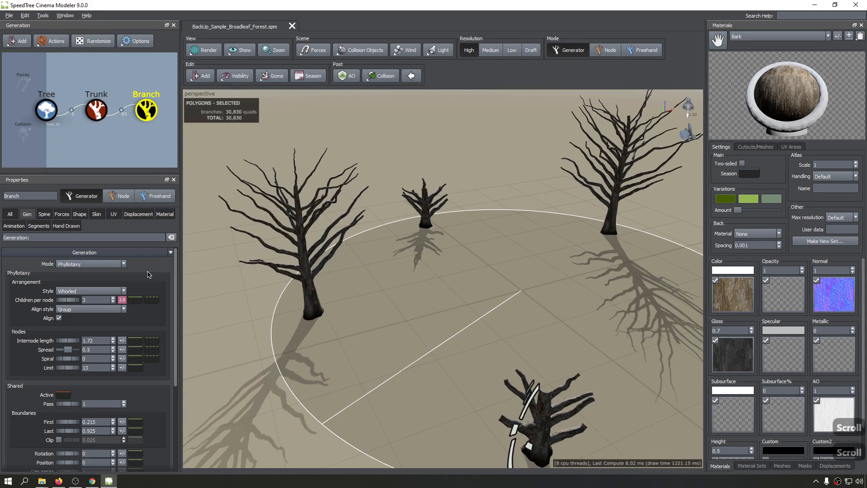
Step: Switch to the browser and enlarge the Aloe polyphylla photo to examine the spiral arrangement of its leaves
key(alt+Tab)
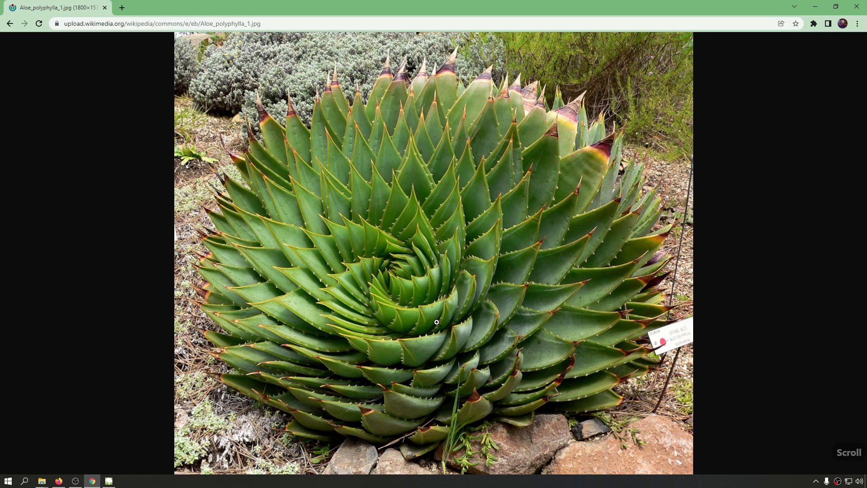
scroll(437, 322, down, 2)
click(377, 286)
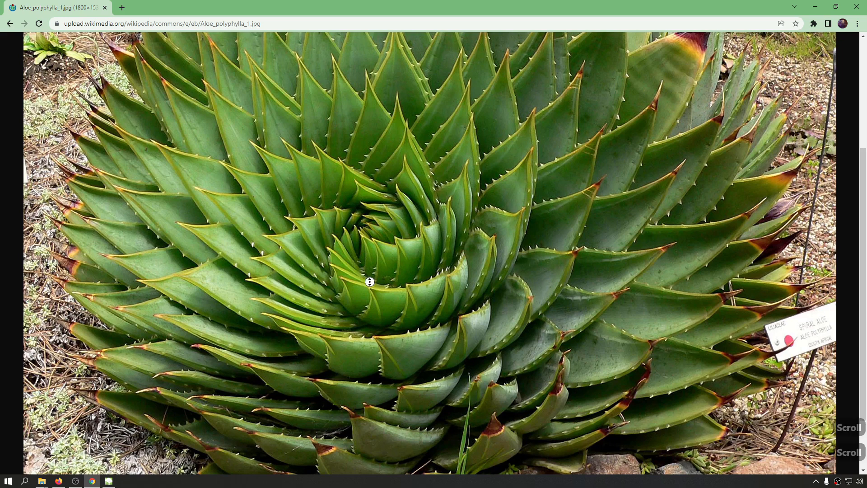
Step: View the whole Aloe polyphylla plant in the photo and switch back to SpeedTree
scroll(368, 281, up, 3)
scroll(341, 255, up, 2)
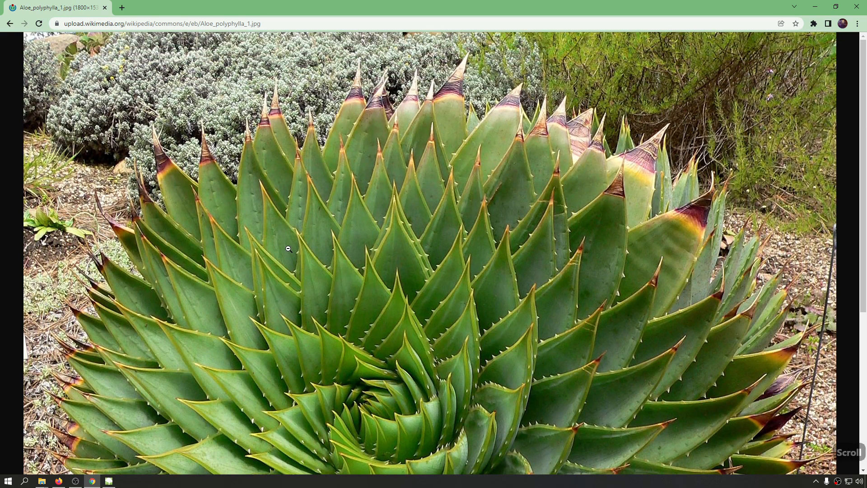
click(414, 302)
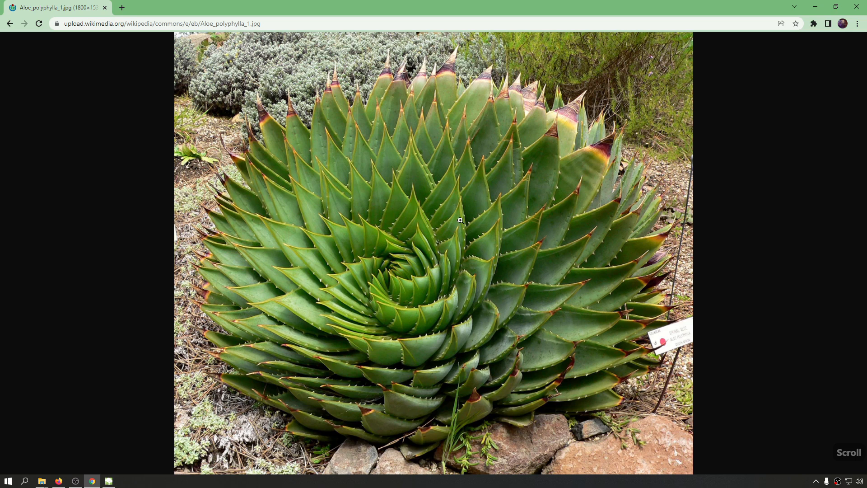
scroll(461, 220, down, 1)
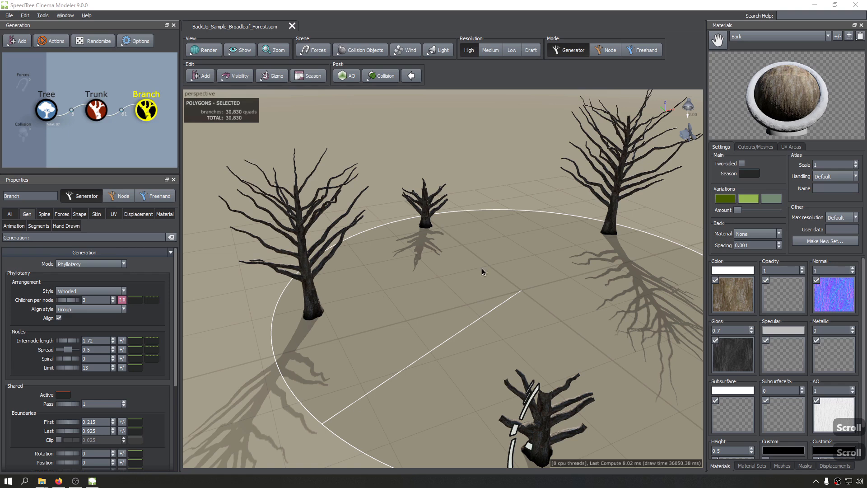
Step: Set the branches' phyllotaxy style to Opposite (distichous) and inspect the arrangement on the tall trunk
click(65, 292)
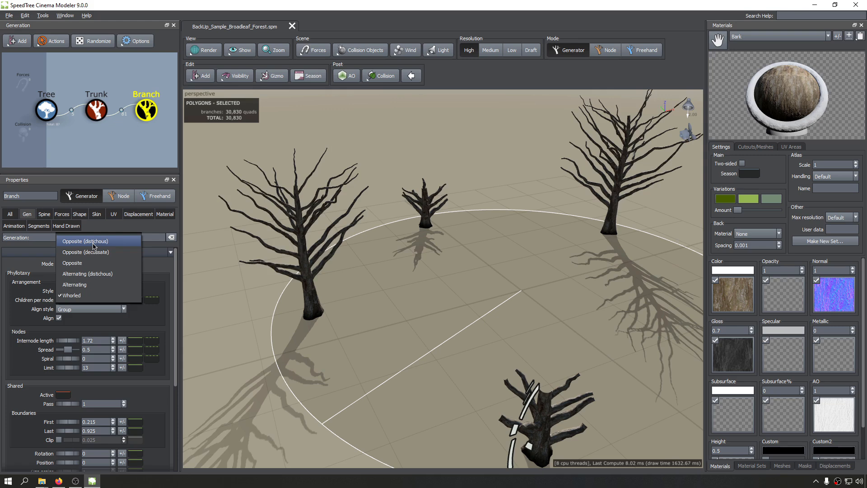
click(93, 246)
click(107, 295)
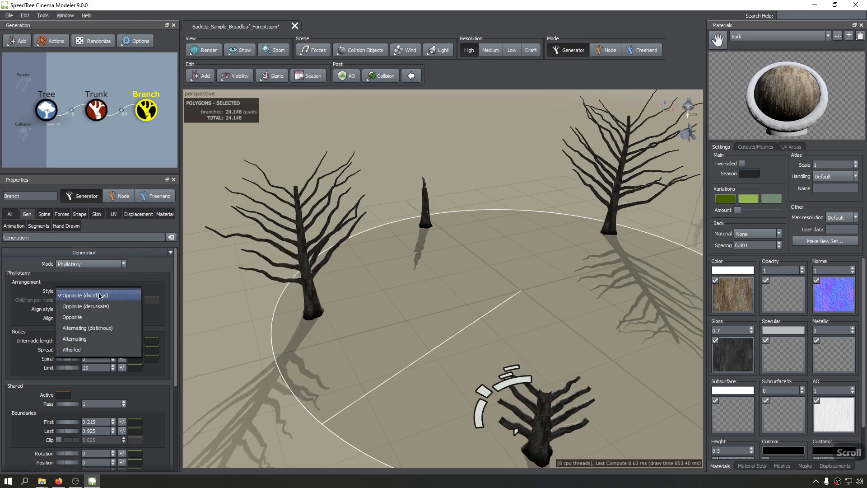
click(99, 296)
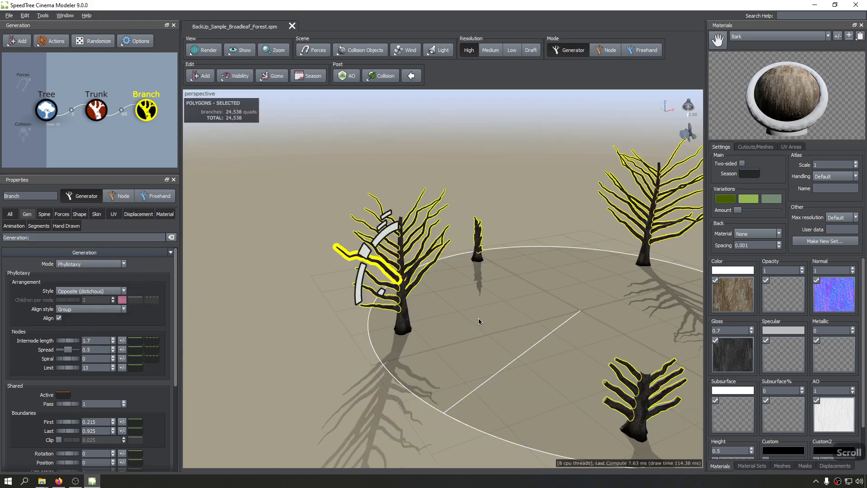
scroll(343, 272, down, 3)
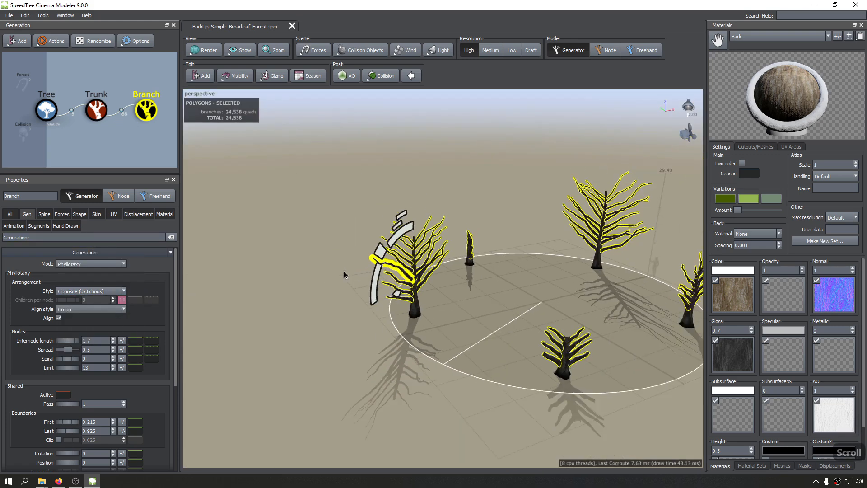
scroll(345, 291, up, 5)
drag(476, 301, 380, 310)
scroll(373, 302, up, 5)
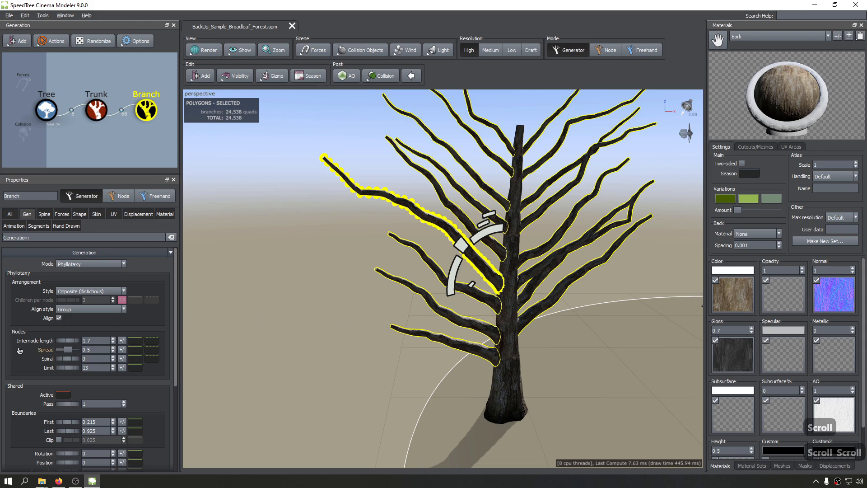
Step: Examine the phyllotaxy style options, the node settings and the opposite branch pairs along the tall trunk
scroll(46, 424, down, 3)
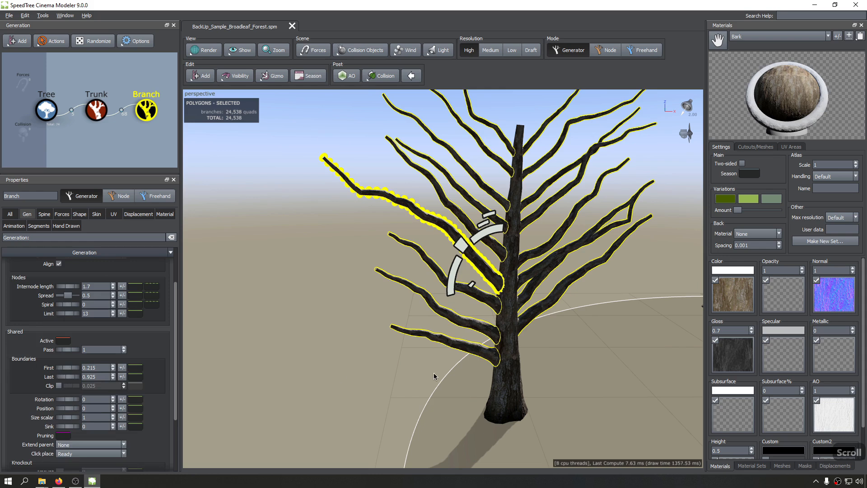
scroll(485, 348, up, 2)
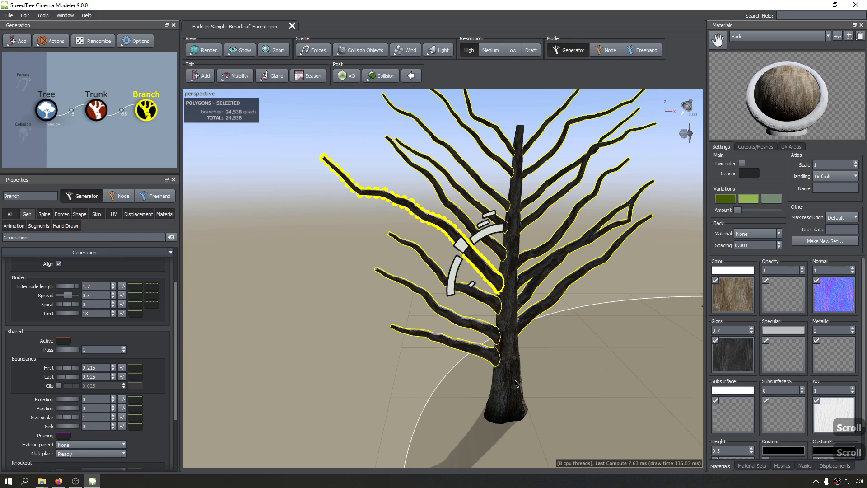
scroll(21, 336, up, 3)
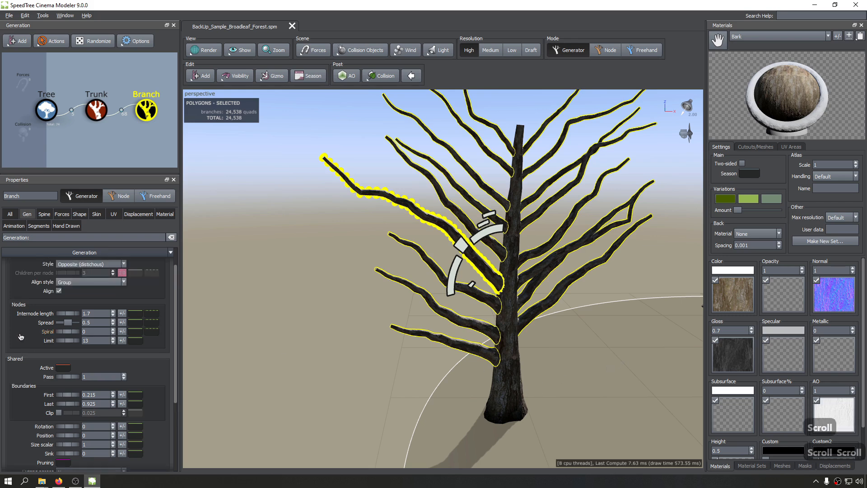
click(630, 301)
click(67, 265)
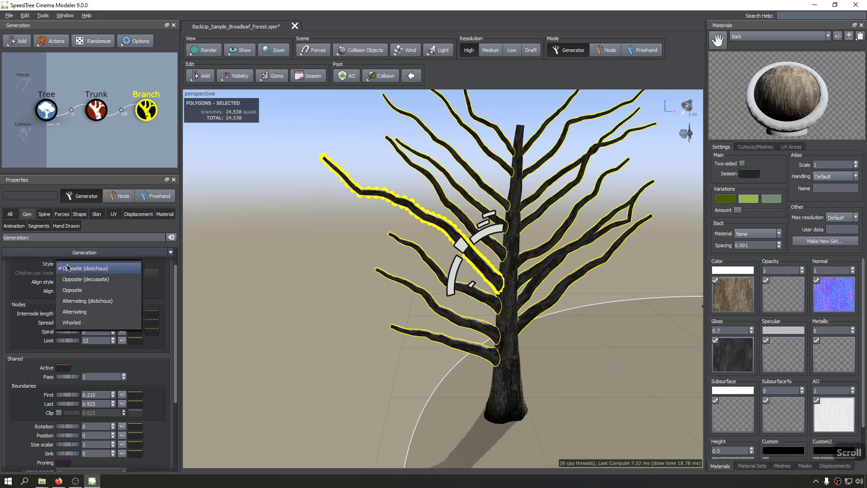
click(1, 304)
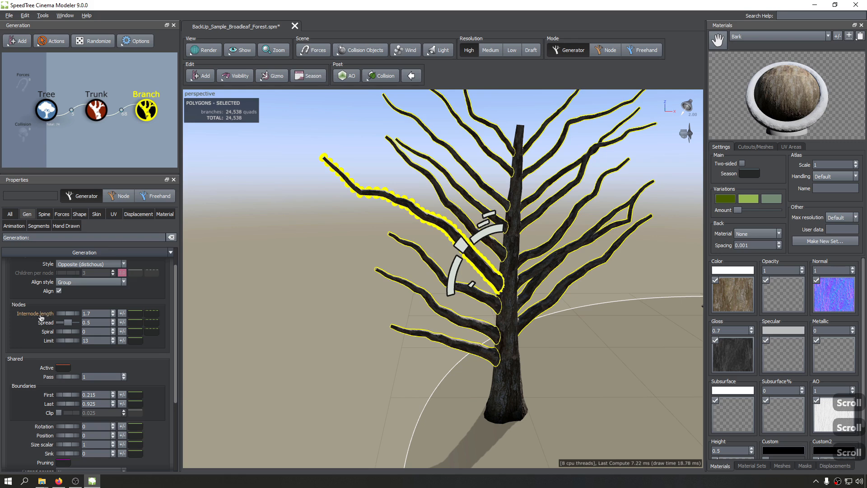
click(83, 331)
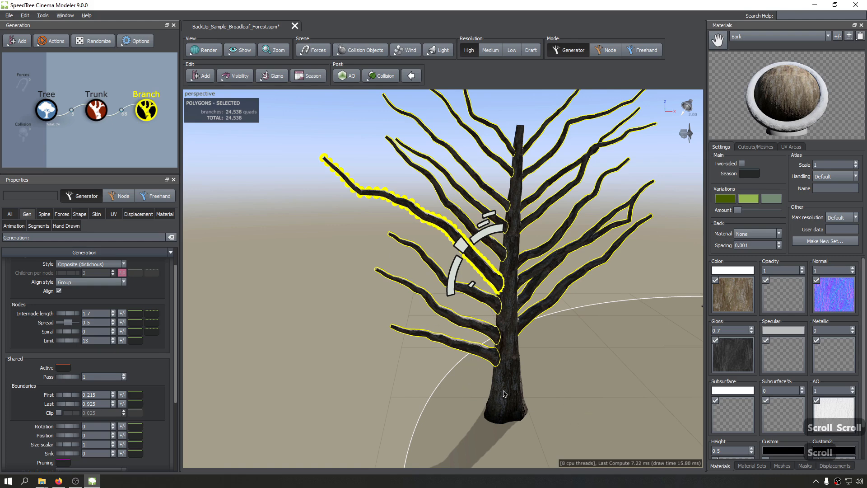
scroll(492, 386, up, 3)
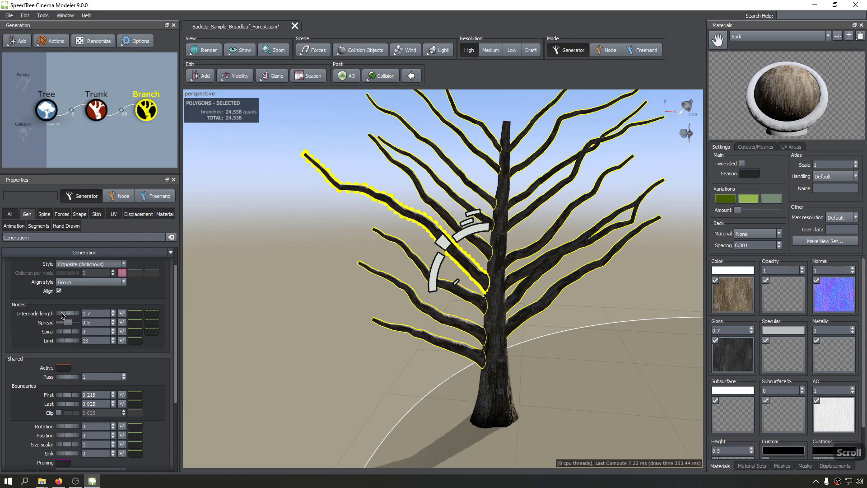
scroll(531, 326, up, 5)
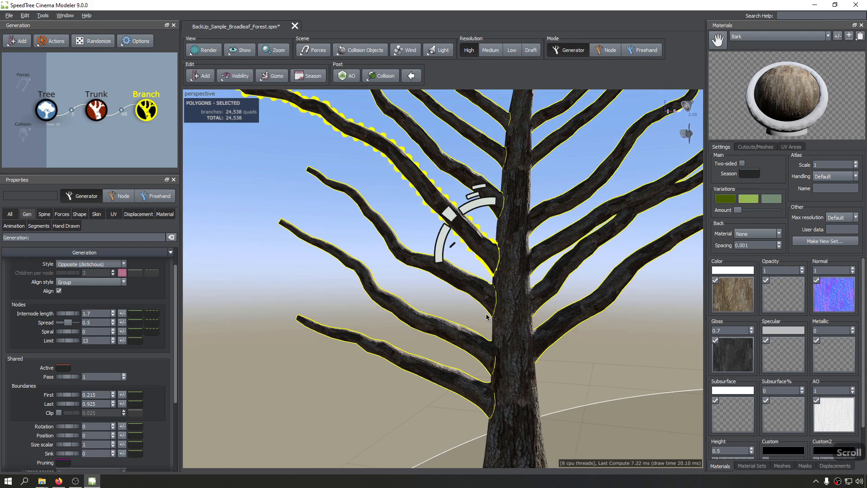
scroll(531, 326, up, 2)
scroll(533, 331, down, 6)
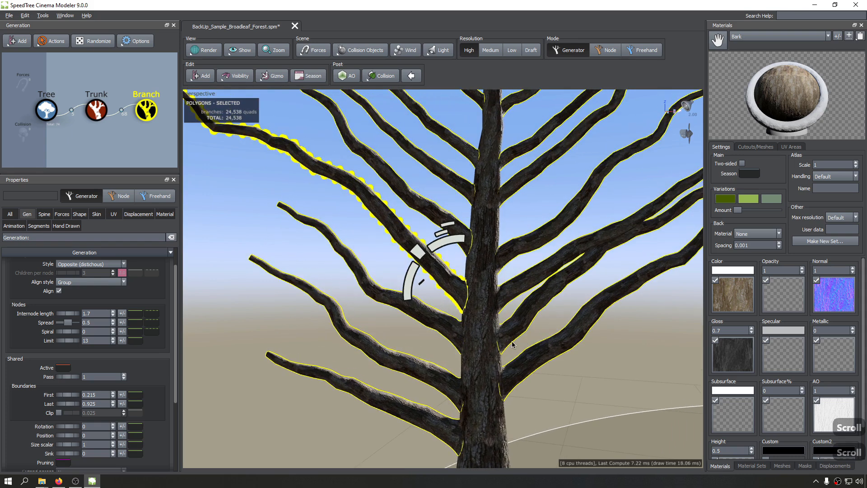
Step: Set the branches' internode length to 2 and the First boundary to 0.235
drag(64, 313, 77, 318)
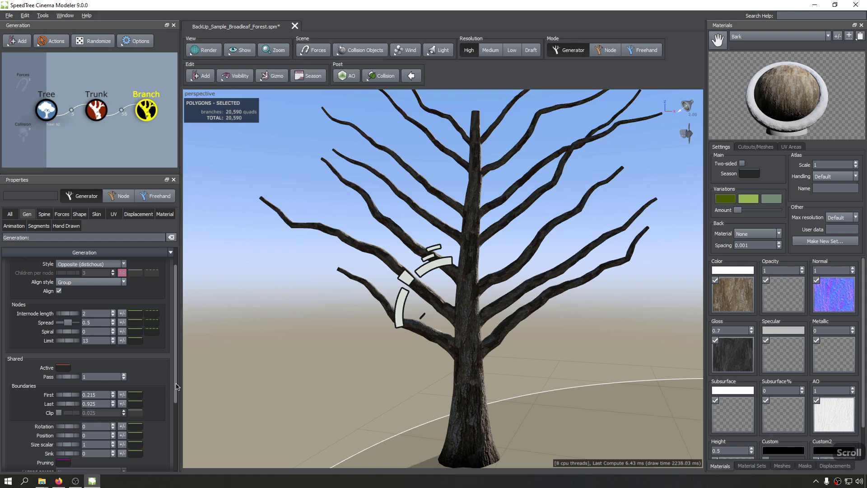
scroll(72, 396, down, 6)
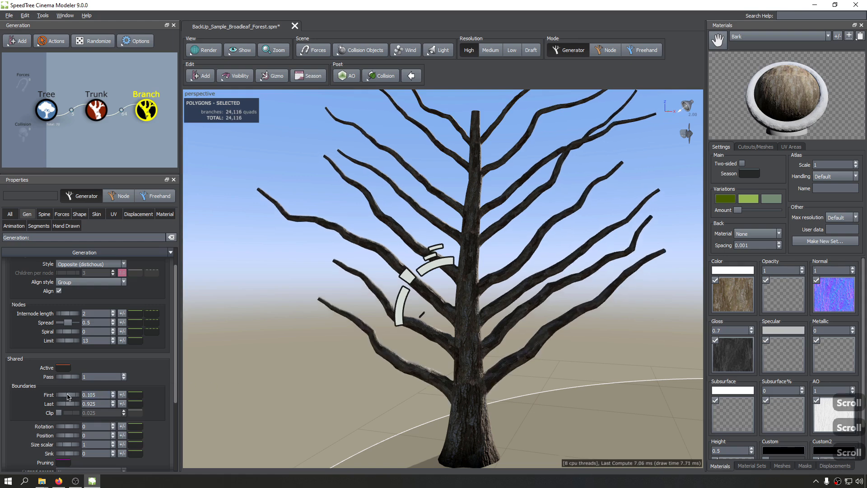
scroll(66, 397, down, 2)
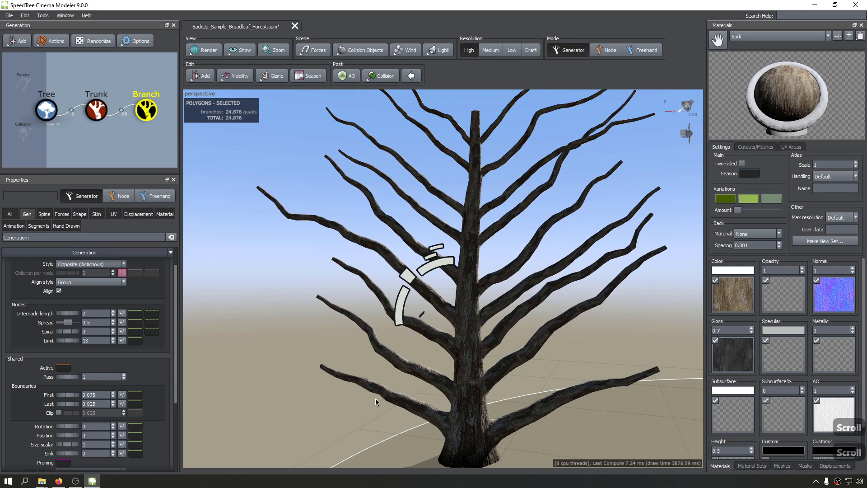
scroll(72, 397, up, 16)
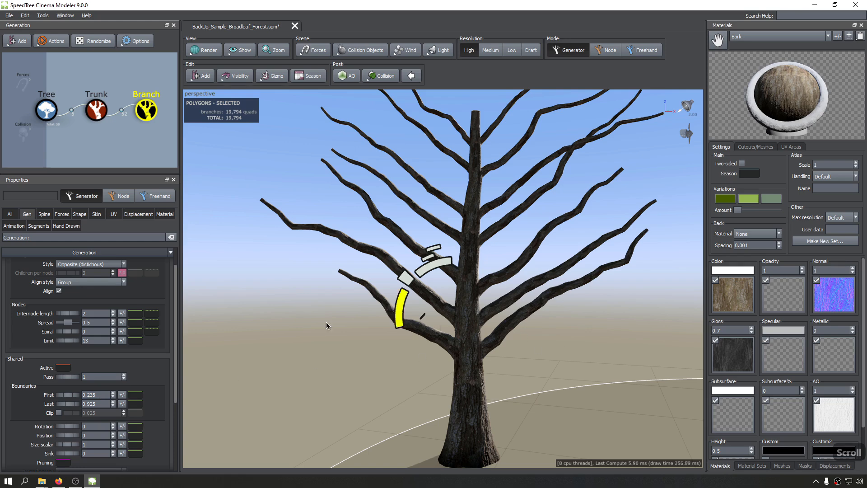
Step: Vary the internode length between 2.67 and 1.01 to compare branch spacing, finishing at 1.36
scroll(71, 317, up, 3)
scroll(71, 317, up, 1)
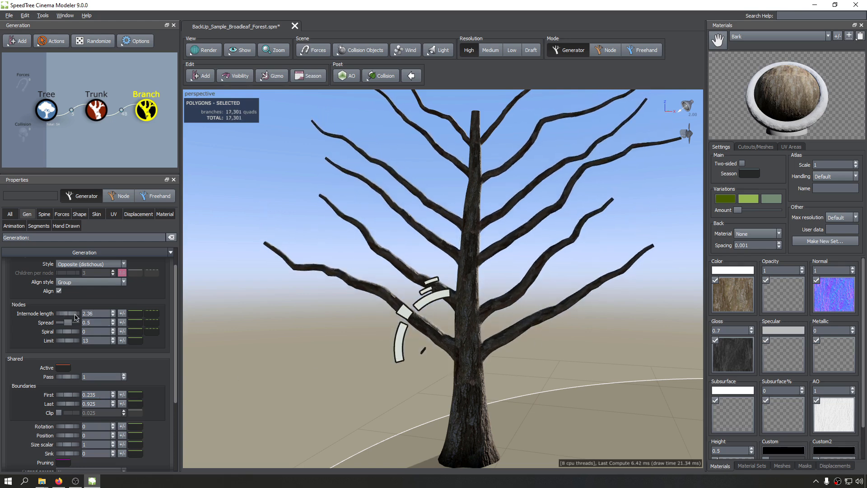
scroll(68, 318, up, 18)
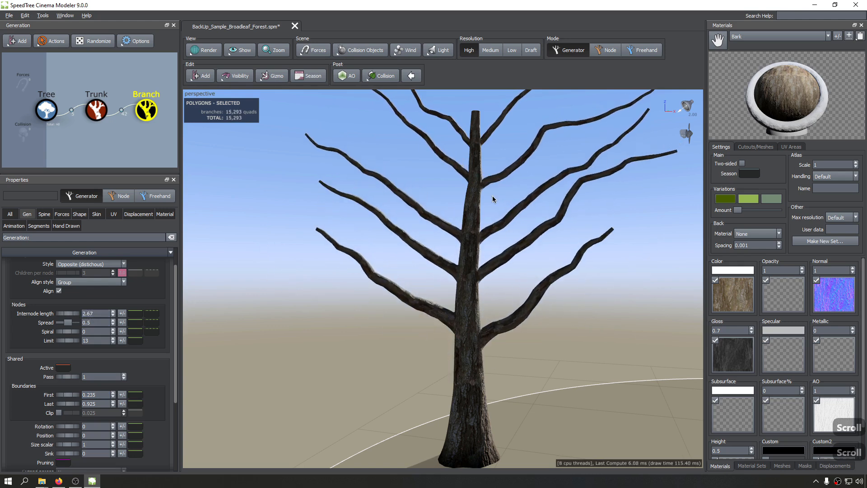
scroll(92, 317, down, 7)
scroll(63, 319, down, 20)
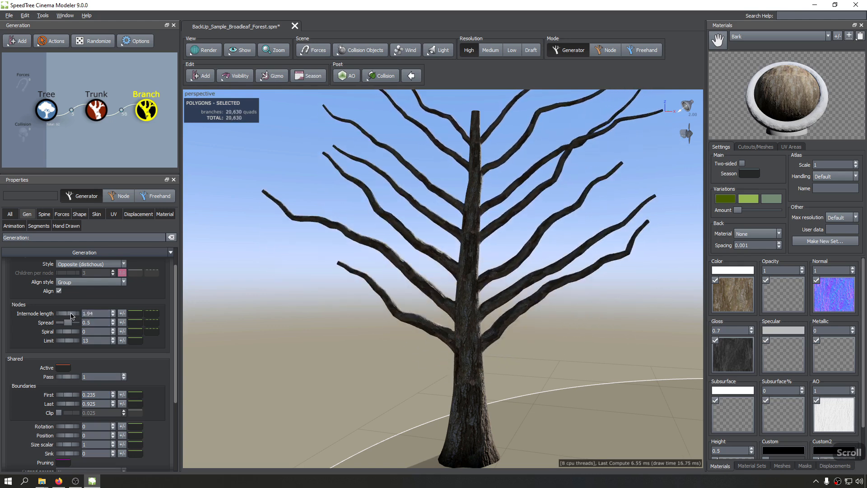
scroll(57, 317, up, 5)
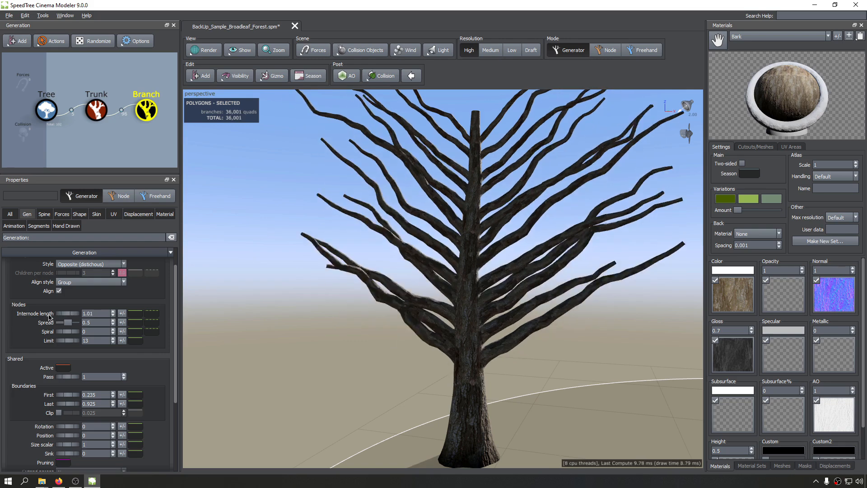
scroll(68, 322, up, 1)
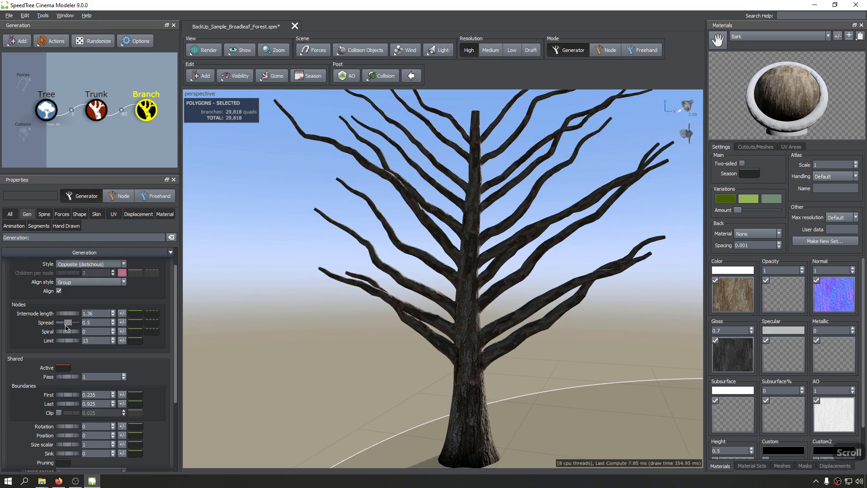
Step: Set the node spread to 0 while viewing the lowest branch pairs up close
scroll(384, 357, up, 3)
drag(455, 348, 424, 329)
scroll(488, 341, down, 5)
scroll(491, 345, up, 5)
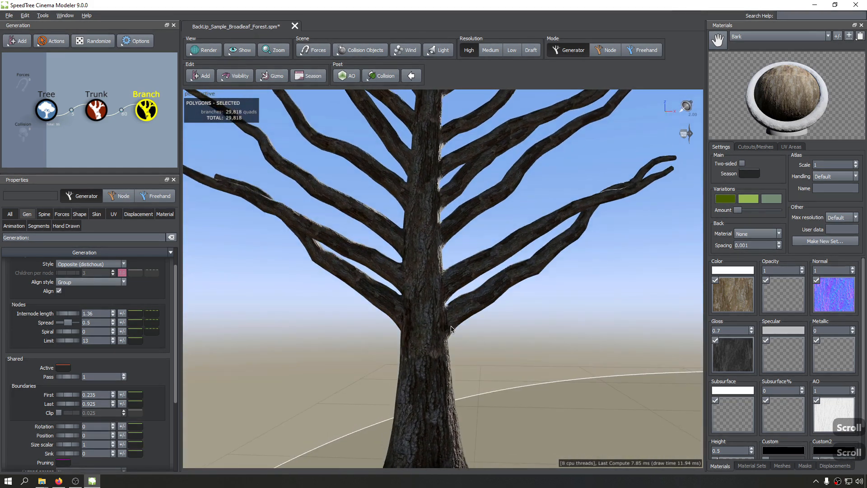
scroll(423, 329, up, 1)
drag(68, 326, 51, 322)
Step: Examine how the zero-spread branch pairs are spaced along the trunk from base to tip
scroll(65, 326, down, 2)
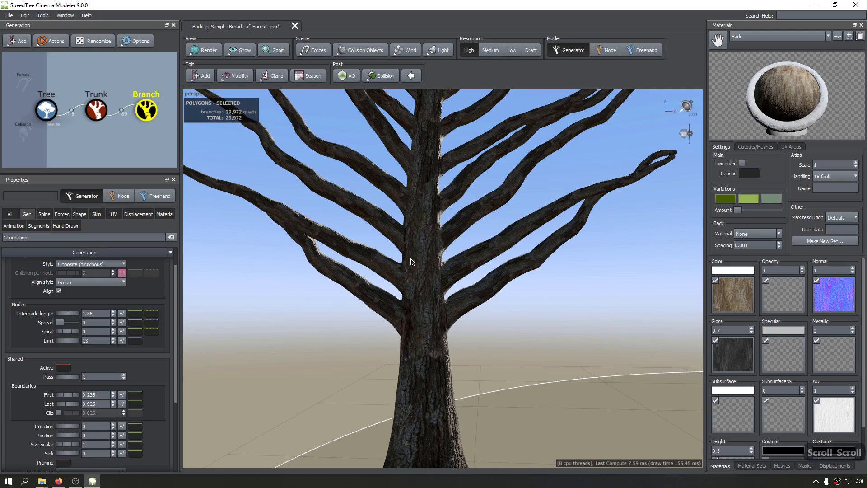
drag(411, 259, 554, 278)
scroll(554, 278, down, 3)
mouse_move(508, 204)
mouse_down()
mouse_move(504, 226)
mouse_move(541, 242)
mouse_move(538, 194)
mouse_move(497, 199)
mouse_up()
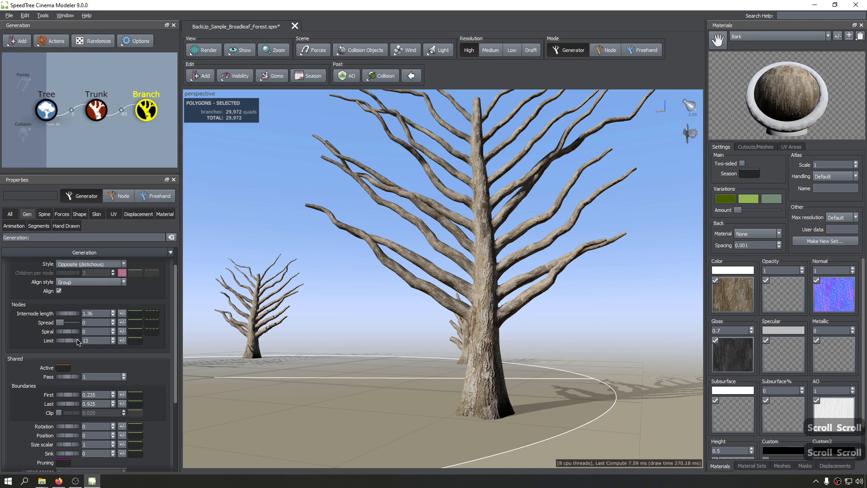
scroll(63, 323, up, 3)
scroll(63, 323, down, 3)
scroll(456, 313, down, 2)
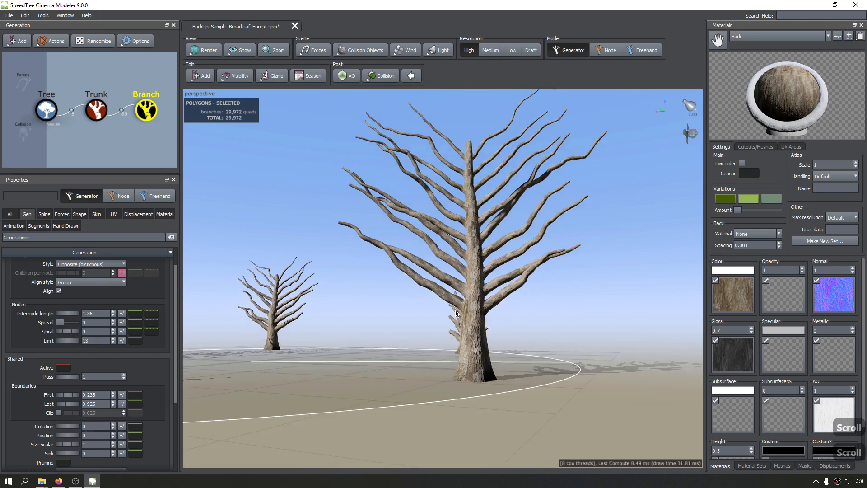
scroll(456, 313, up, 2)
scroll(426, 313, up, 3)
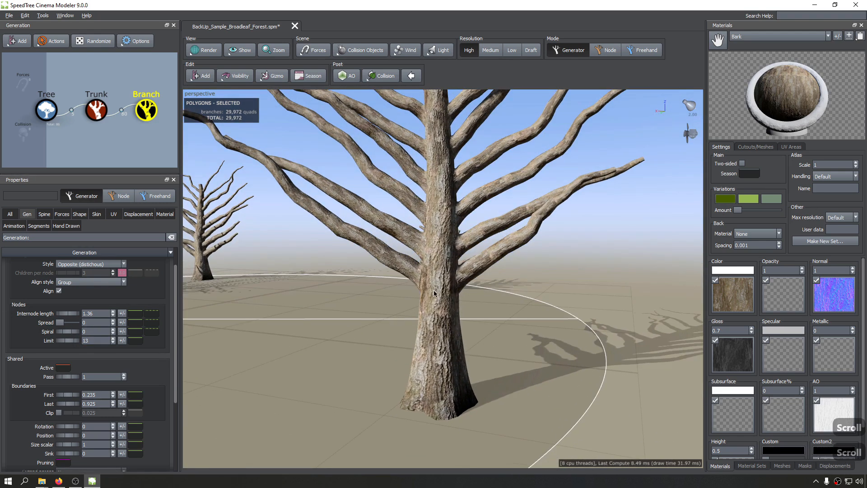
scroll(433, 275, up, 2)
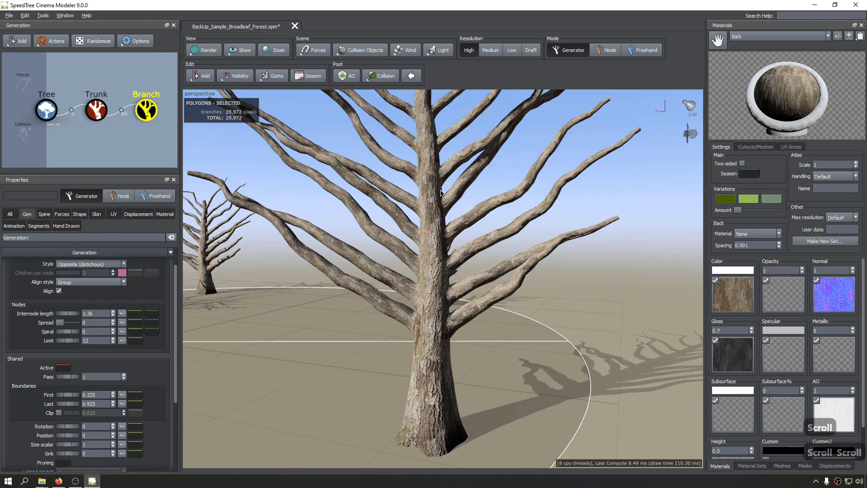
scroll(433, 176, up, 1)
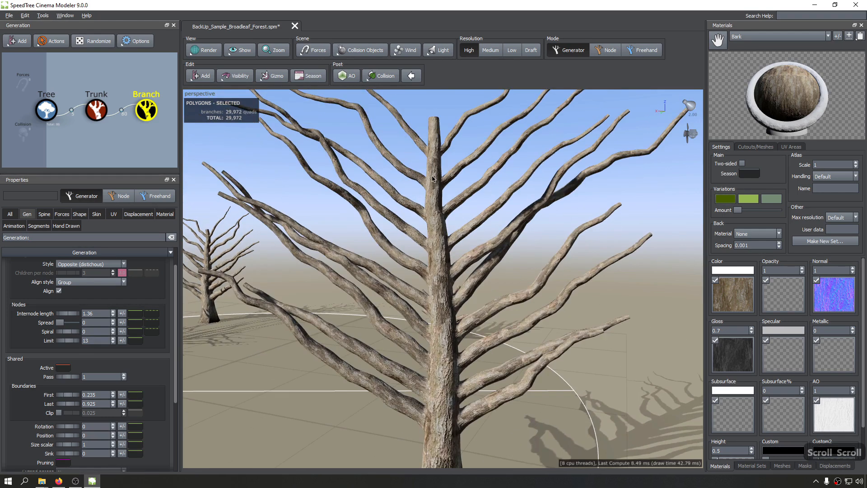
scroll(432, 178, up, 2)
Step: Set the node spread to 1 and the spiral to 0
drag(58, 323, 73, 323)
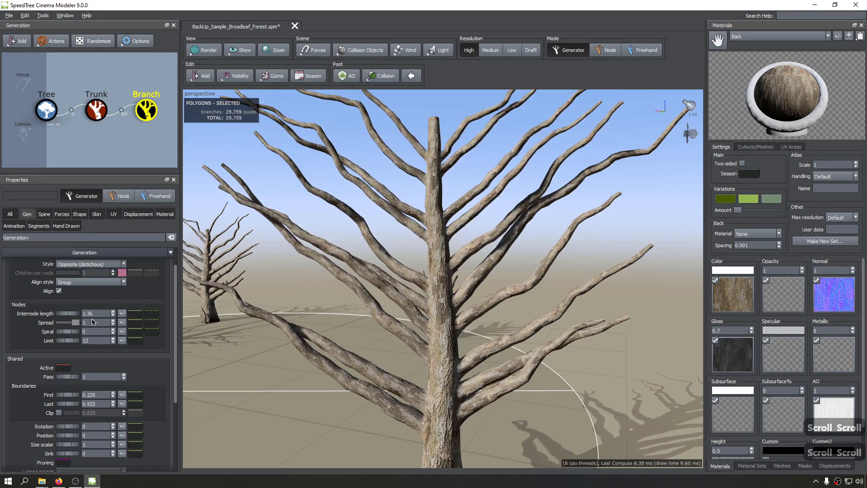
text(0)
key(Return)
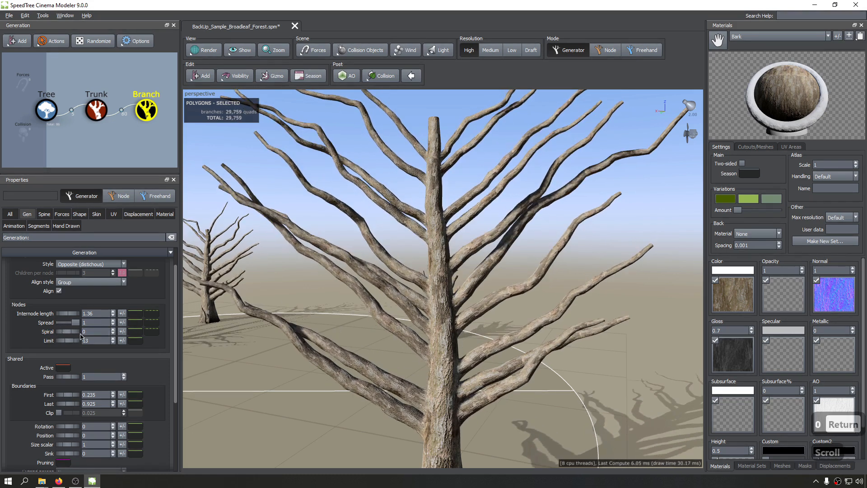
Step: View the zero-spiral branch pairs from above, and raise the node spiral to 1.06
drag(370, 293, 472, 355)
scroll(430, 373, up, 10)
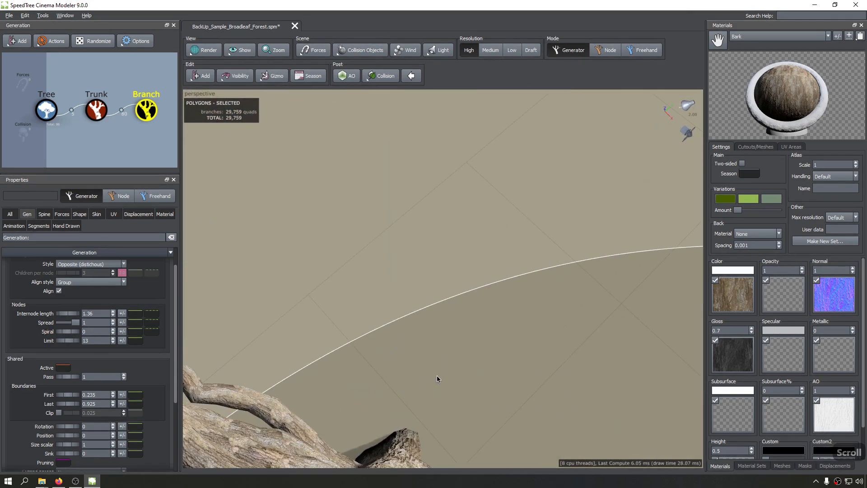
scroll(459, 357, down, 5)
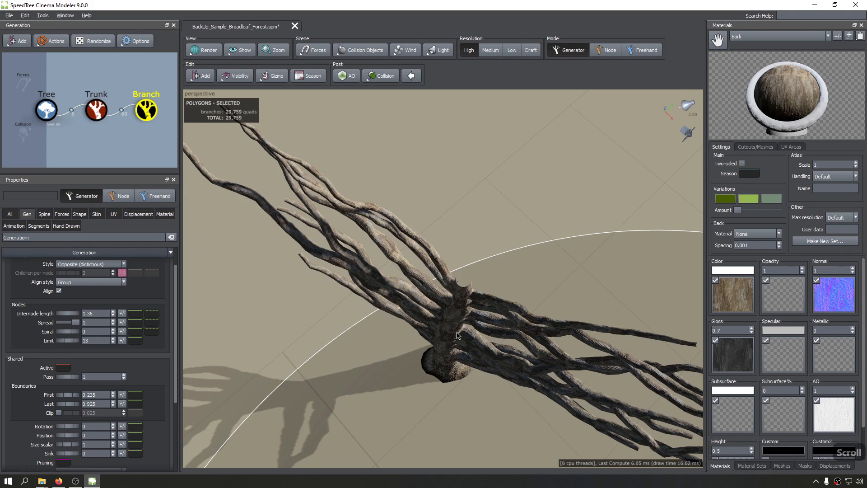
drag(458, 335, 153, 336)
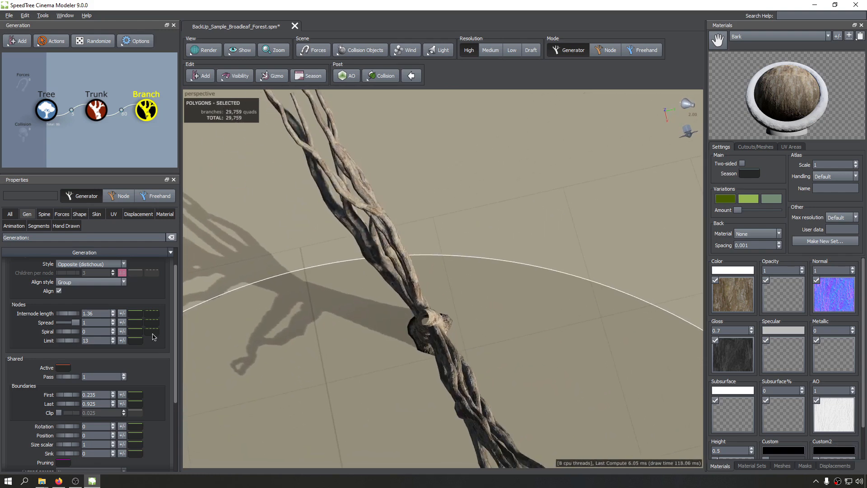
drag(61, 336, 110, 342)
Step: Examine how the branch pairs rotate around the trunk from several angles and distances with the raised spiral
drag(316, 158, 457, 327)
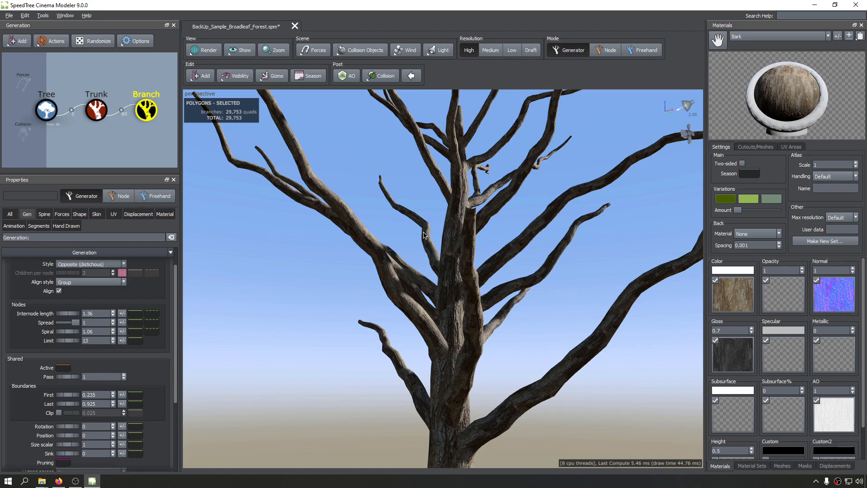
scroll(421, 174, down, 6)
drag(407, 179, 553, 226)
scroll(360, 313, up, 6)
drag(359, 313, 475, 305)
scroll(475, 305, down, 5)
scroll(475, 305, down, 6)
scroll(403, 319, up, 8)
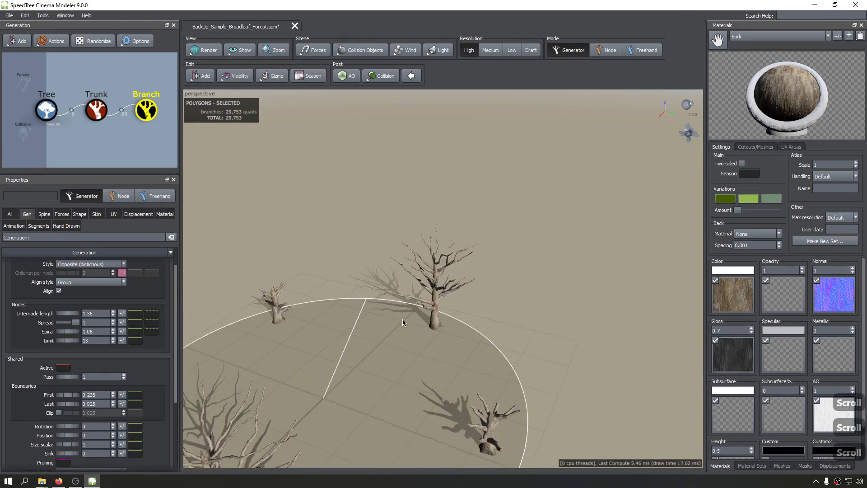
drag(403, 319, 546, 322)
middle_drag(546, 321, 518, 314)
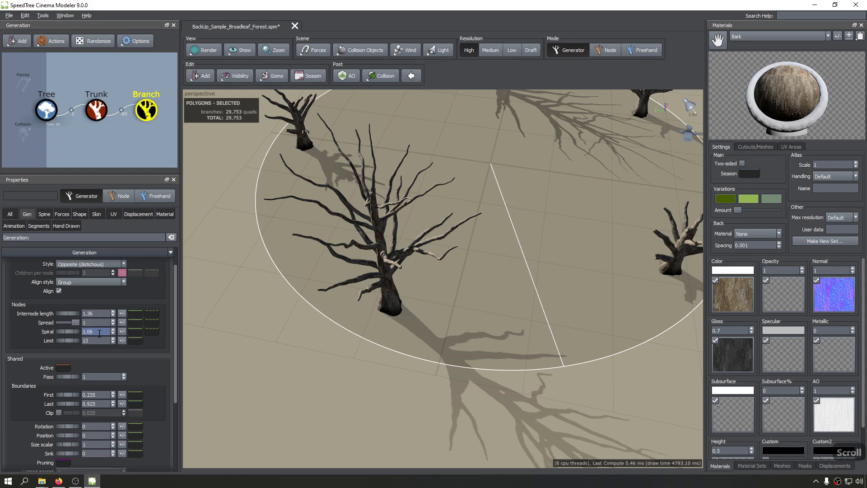
Step: Set the node spiral to 0 and inspect the lower branch pairs on the trunk
text(0)
key(Return)
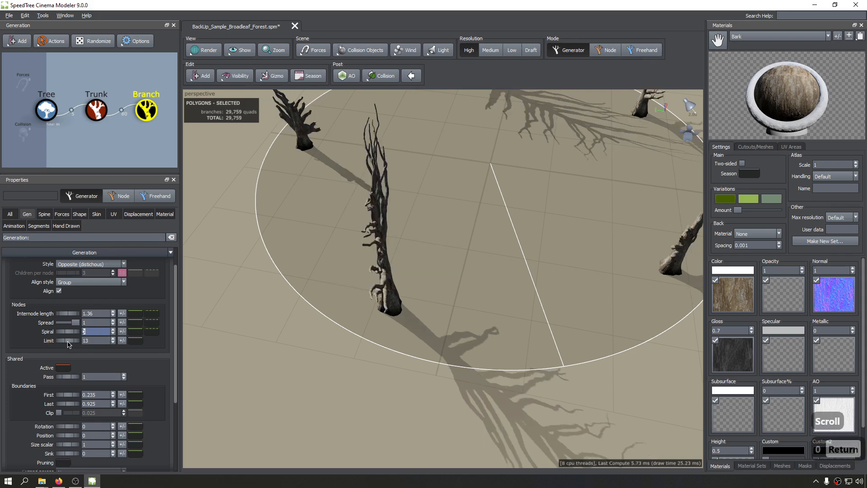
scroll(431, 298, down, 8)
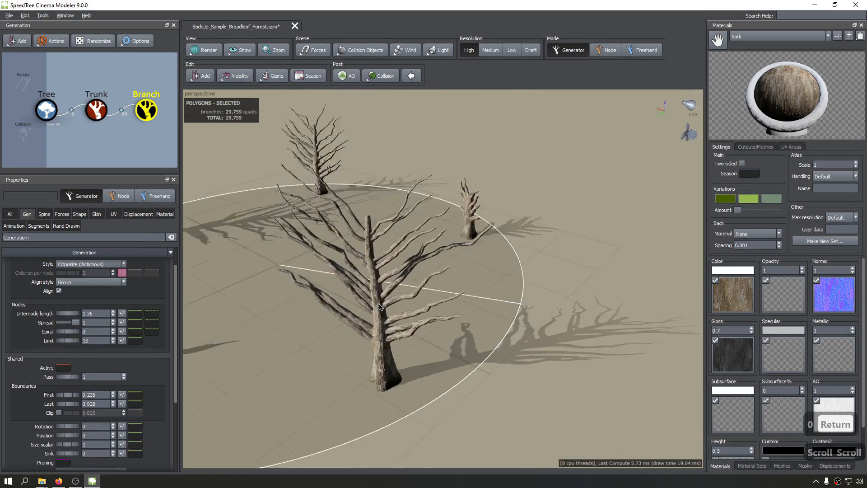
scroll(431, 297, up, 2)
drag(431, 297, 430, 280)
scroll(429, 280, up, 3)
scroll(429, 279, down, 6)
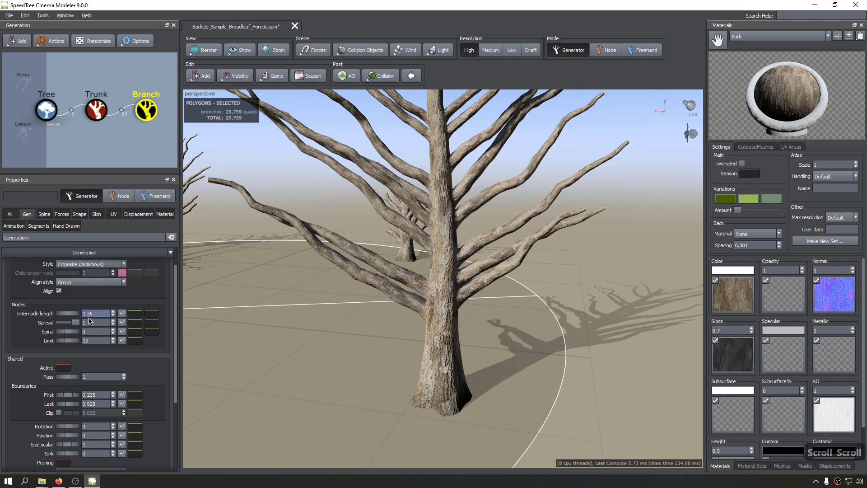
Step: Set the node limit of the branch generator to 8
drag(434, 312, 410, 307)
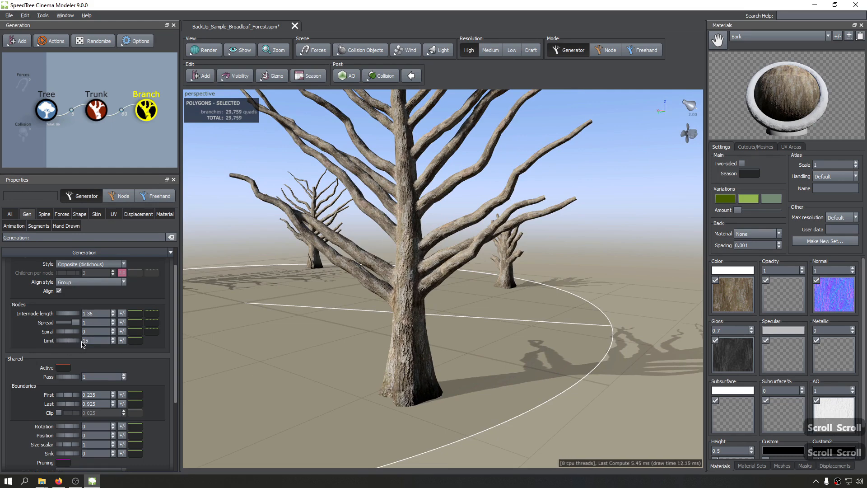
drag(59, 342, 15, 344)
scroll(309, 351, up, 5)
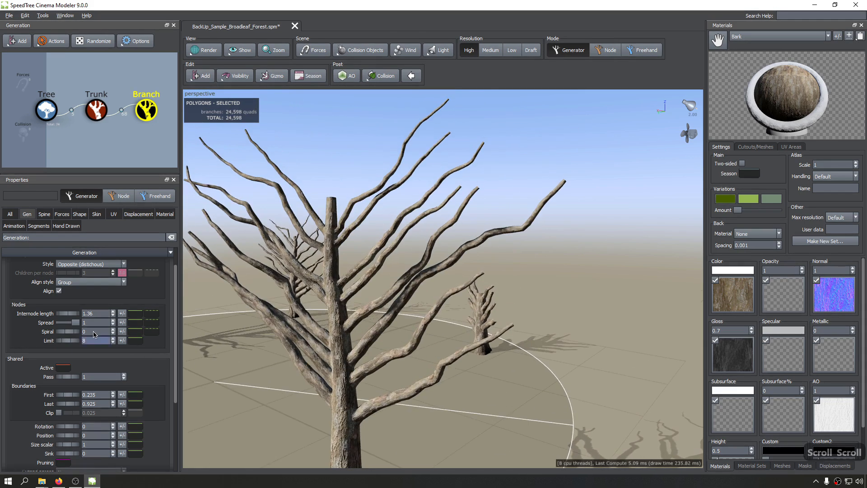
scroll(70, 344, up, 1)
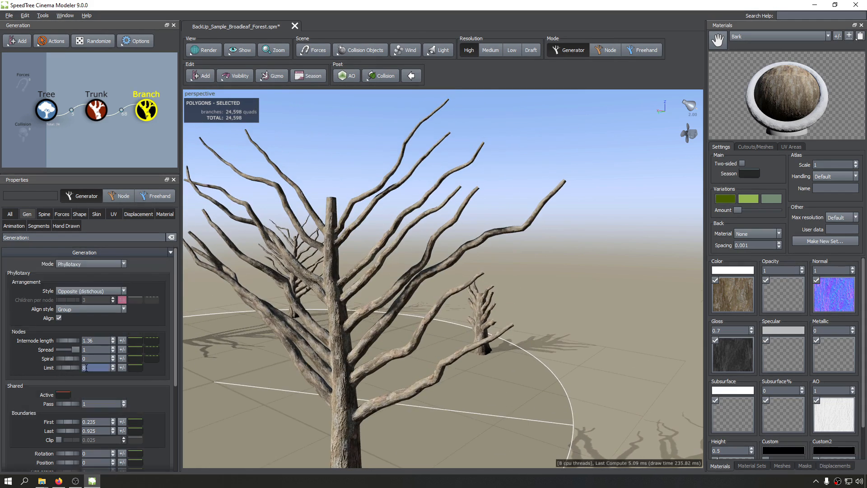
Step: Set the node spread of the branch generator to 0
scroll(379, 354, up, 2)
drag(378, 351, 409, 353)
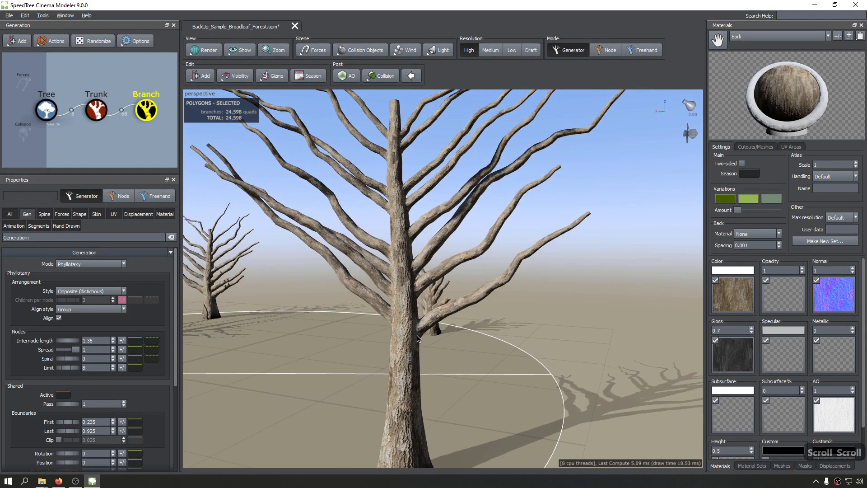
scroll(67, 340, up, 2)
drag(75, 352, 1, 351)
scroll(379, 342, up, 1)
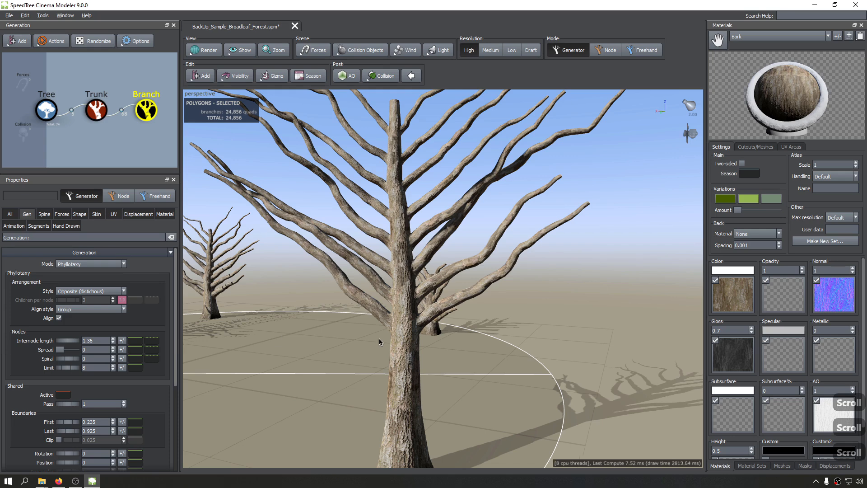
Step: Inspect the branch pairs up to the trunk's tip, and set the node limit to 11
scroll(393, 331, down, 4)
scroll(391, 332, up, 5)
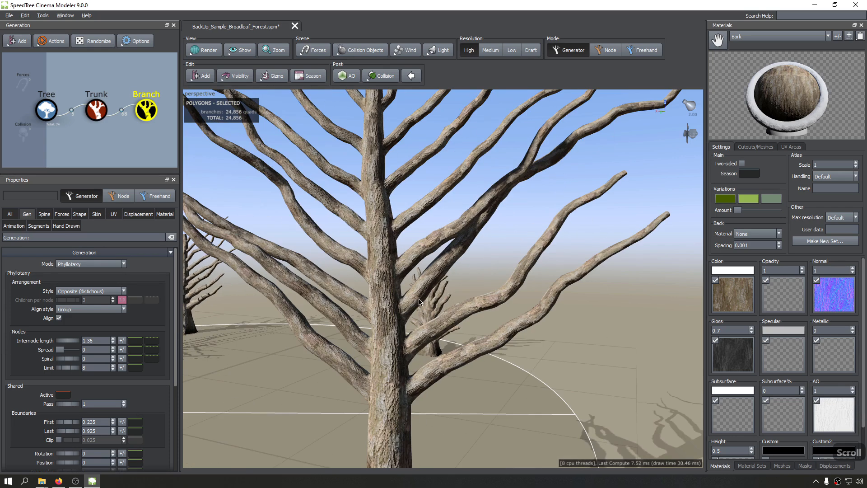
drag(420, 257, 419, 299)
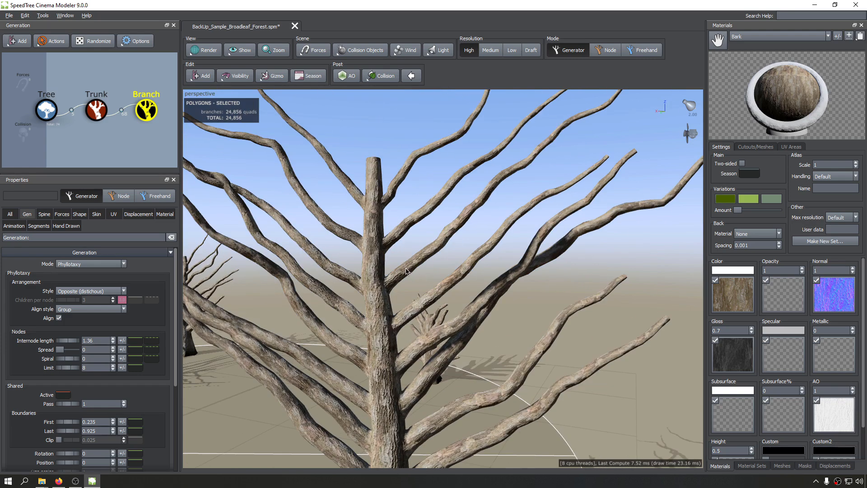
drag(378, 184, 432, 233)
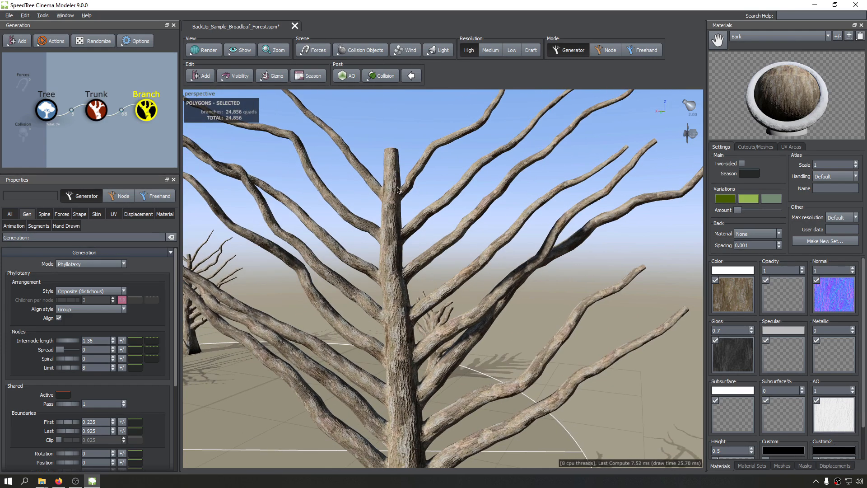
scroll(381, 175, up, 1)
scroll(382, 175, down, 1)
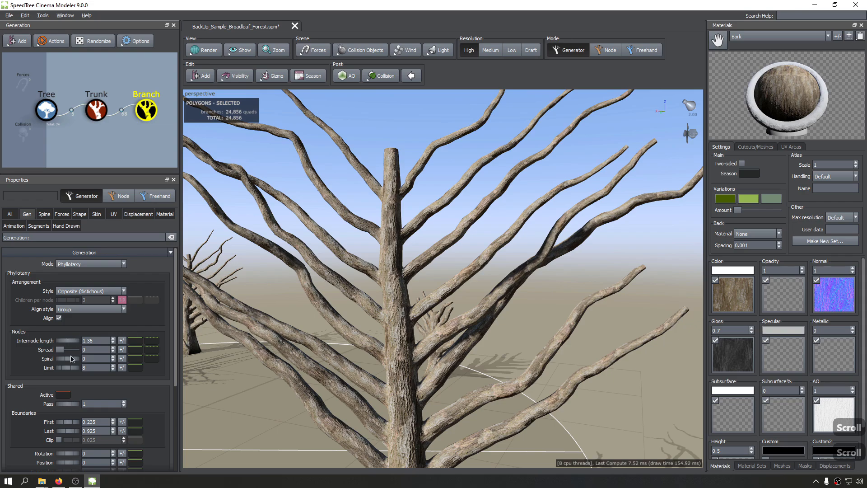
drag(62, 369, 78, 368)
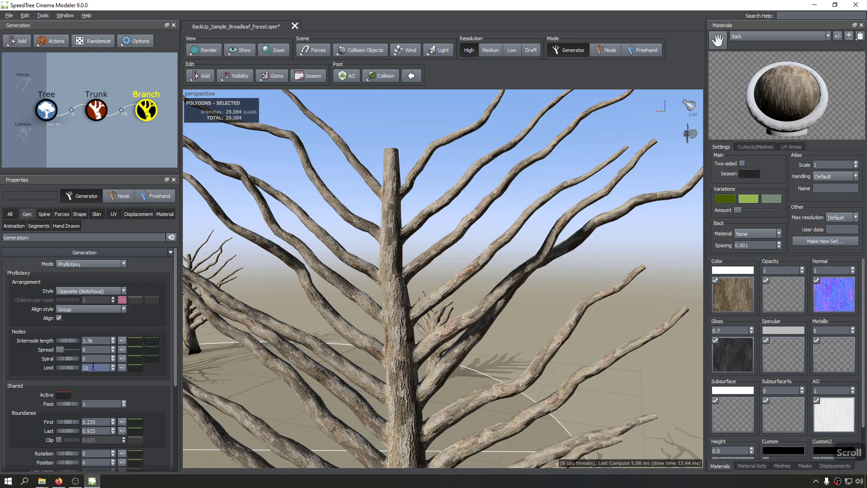
middle_drag(289, 384, 331, 287)
scroll(329, 283, down, 4)
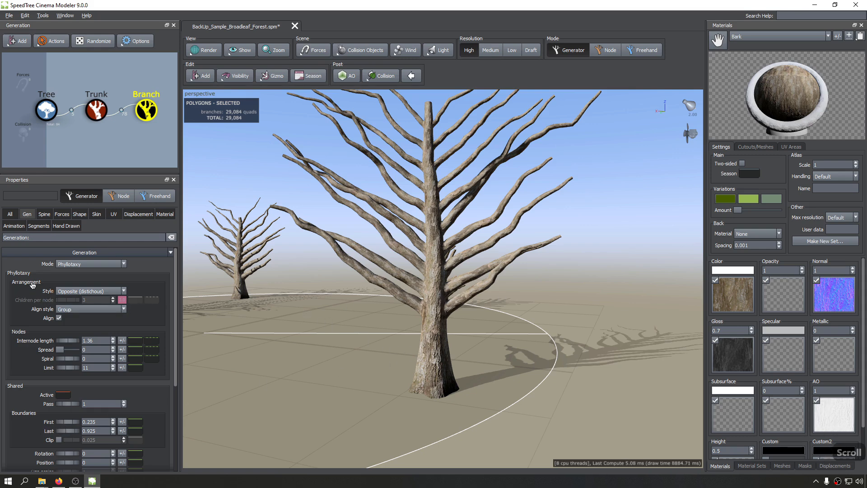
click(117, 292)
scroll(89, 297, down, 2)
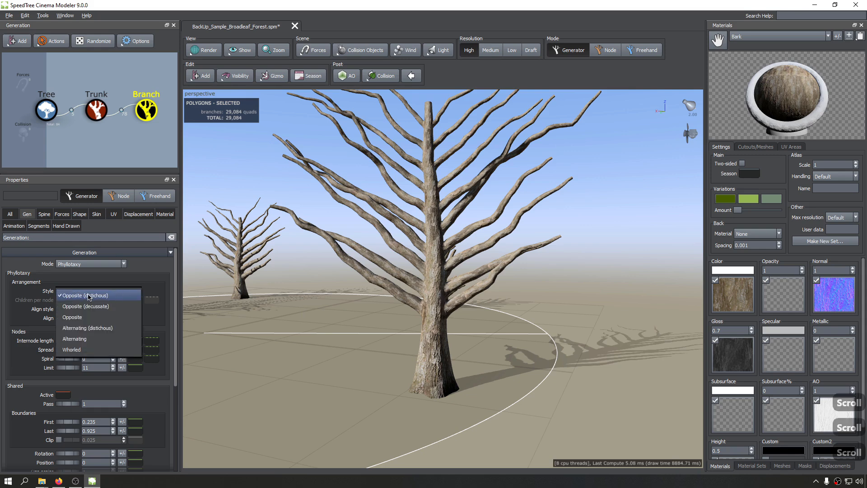
scroll(121, 299, down, 1)
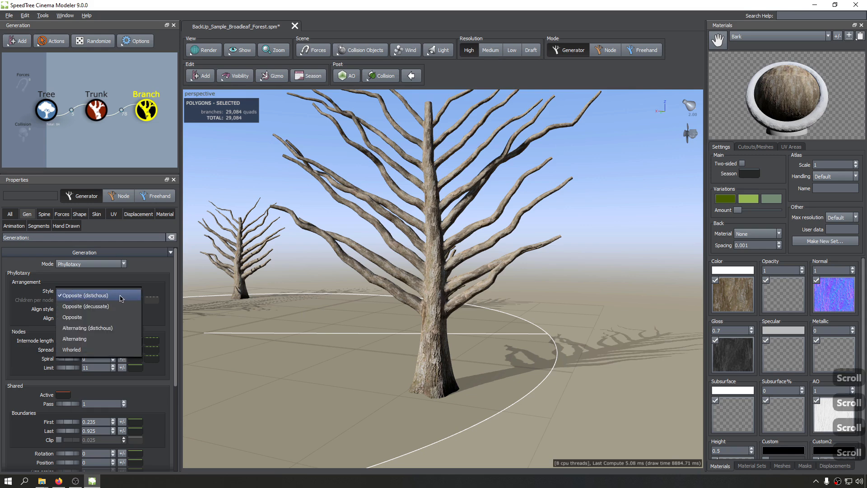
click(121, 284)
drag(457, 222, 447, 333)
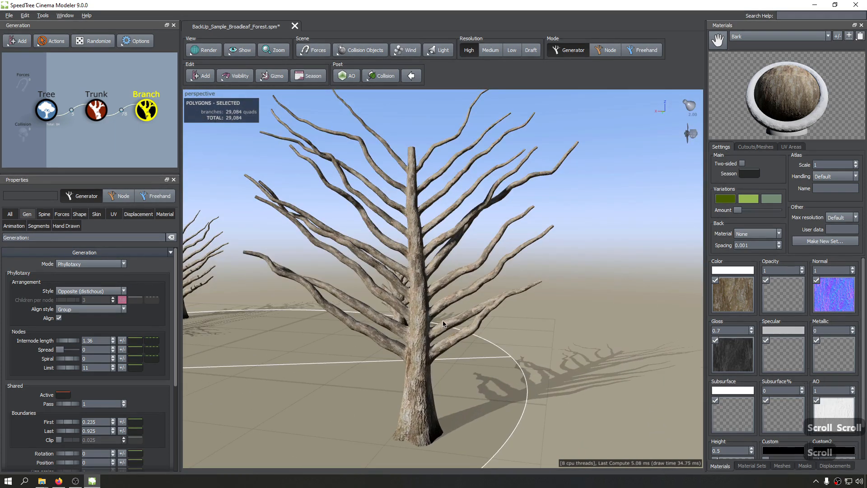
drag(395, 322, 394, 296)
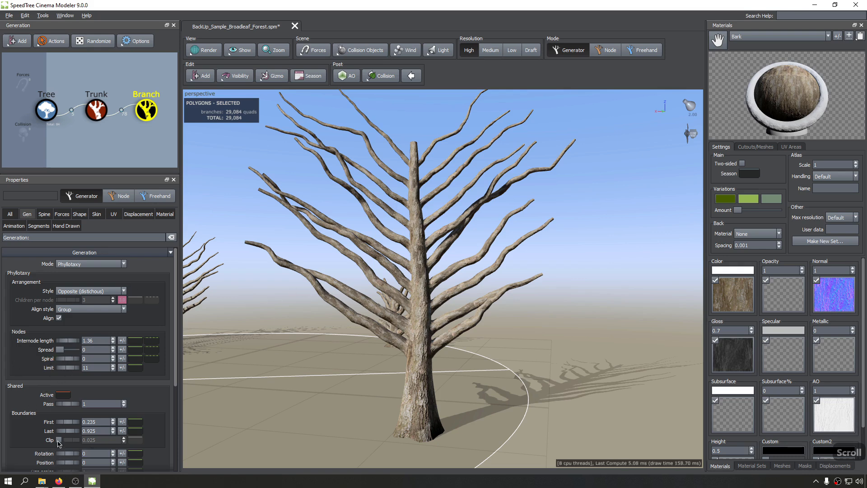
Step: Change the phyllotaxy style to Opposite (decussate) and view the crossing branch pairs up close
click(89, 290)
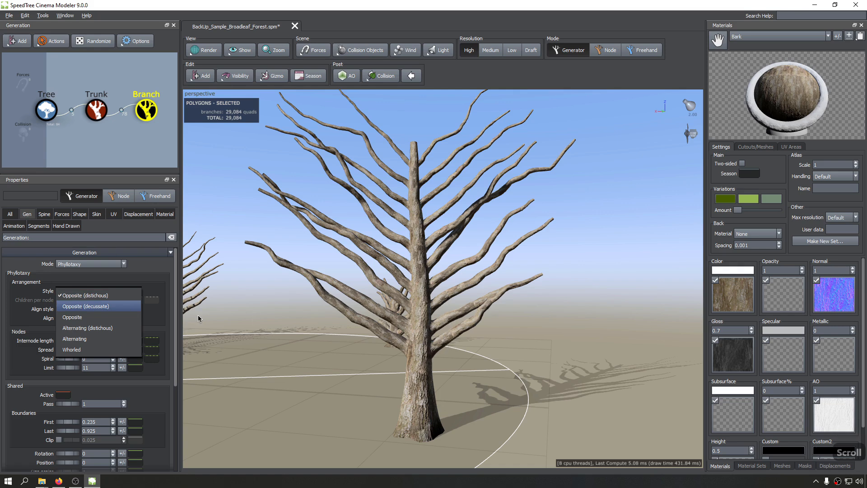
click(76, 306)
drag(490, 308, 378, 356)
scroll(436, 346, down, 4)
scroll(436, 346, up, 8)
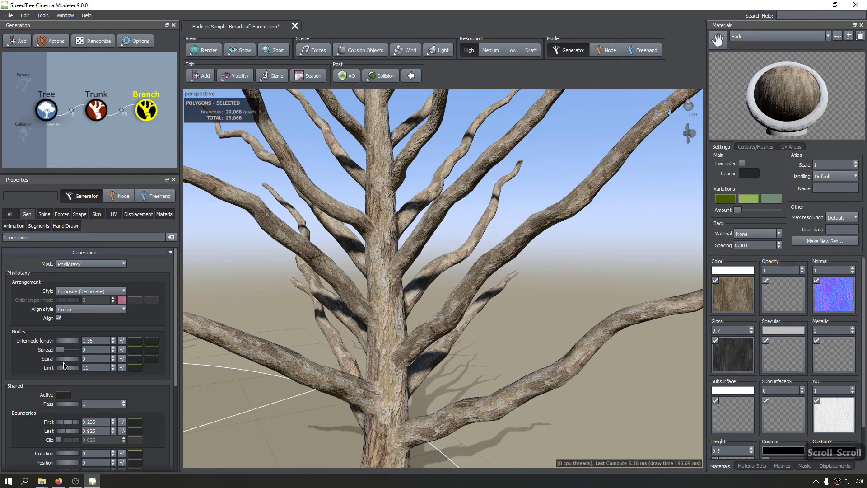
scroll(84, 295, up, 2)
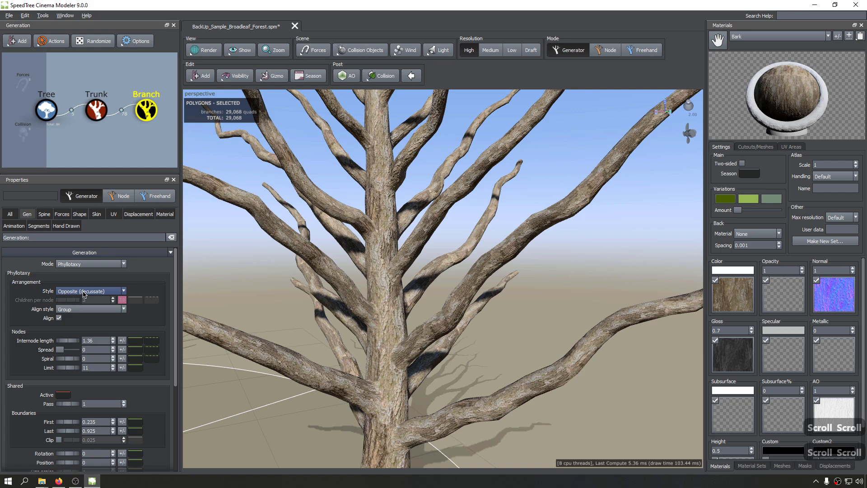
Step: Change the phyllotaxy style to Opposite and view the branch arrangement around the whole tree
click(86, 292)
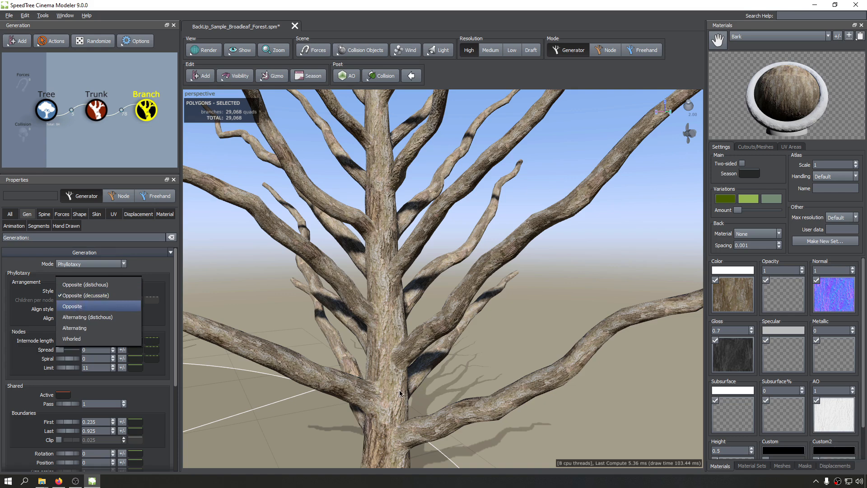
scroll(378, 383, up, 2)
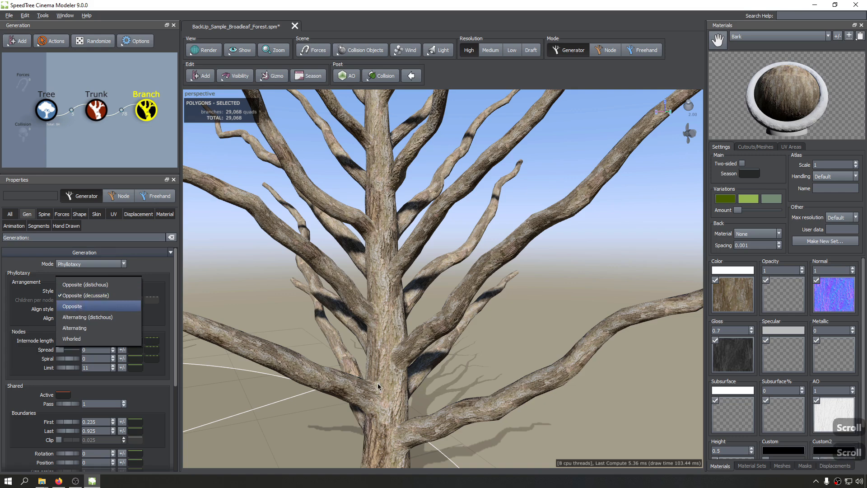
click(81, 307)
drag(392, 351, 329, 339)
scroll(473, 345, down, 5)
scroll(338, 333, up, 5)
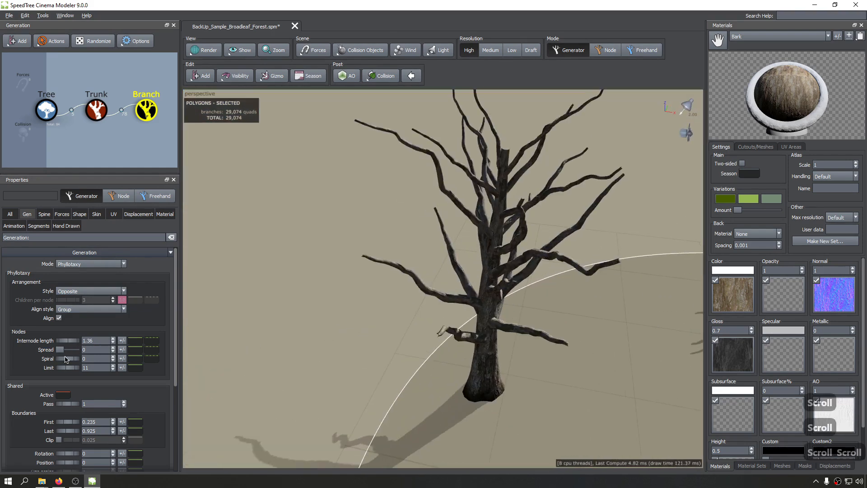
Step: Try a node spread of 1 with a spiral of 0.05 on the Opposite style, and reset both to 0
mouse_move(60, 350)
mouse_down()
mouse_move(78, 351)
mouse_move(68, 362)
mouse_up()
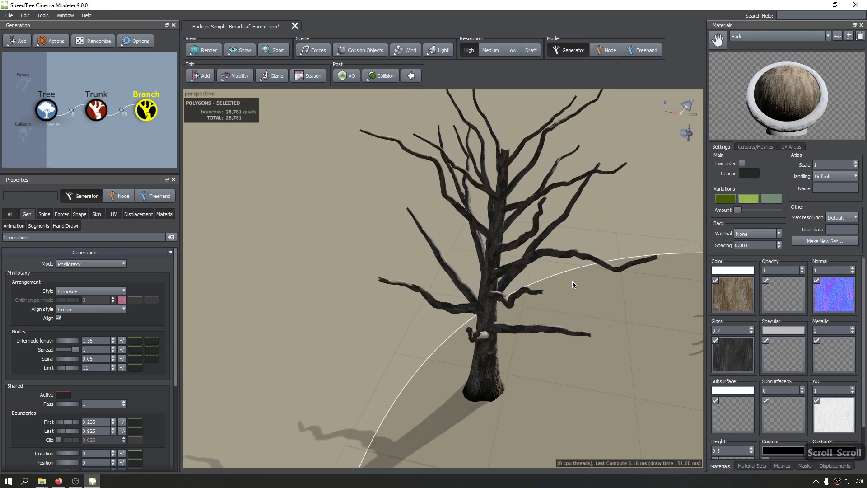
drag(573, 281, 454, 264)
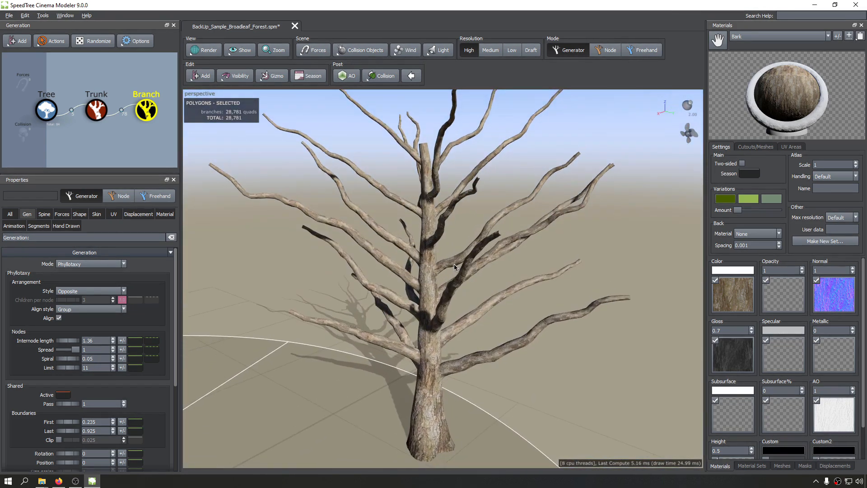
drag(75, 350, 61, 359)
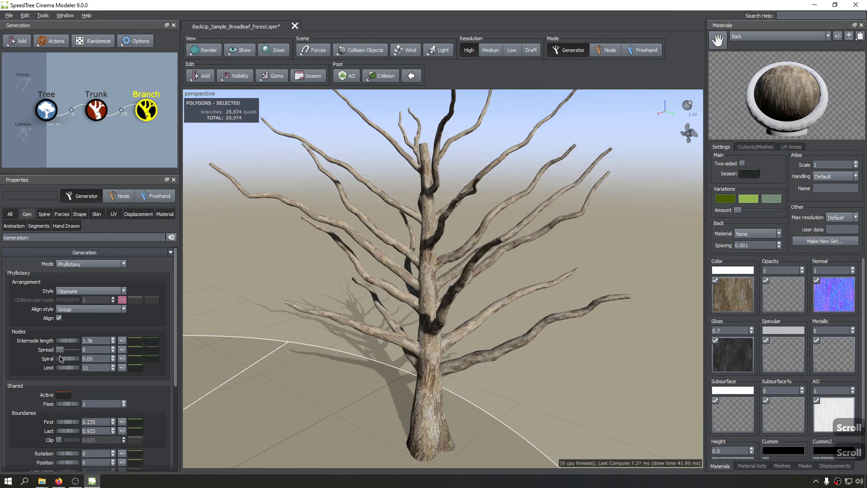
double_click(87, 360)
text(0)
key(Return)
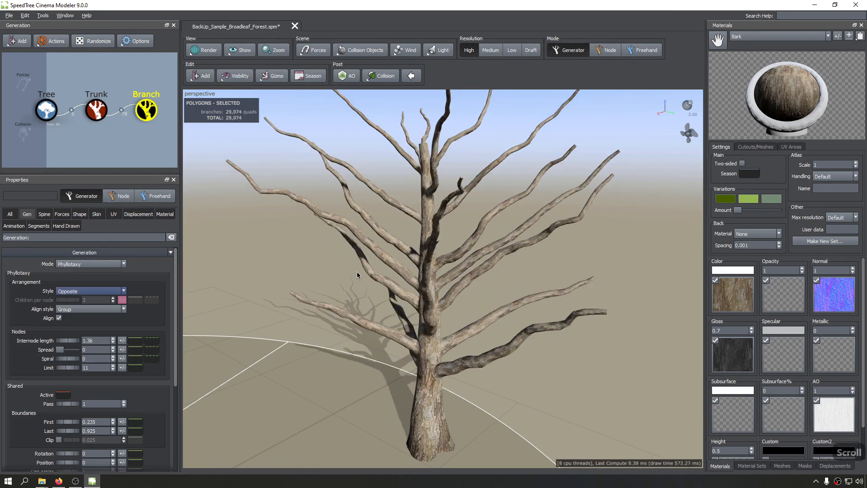
Step: Change the phyllotaxy style to Alternating (distichous) and view the branches around the trunk
click(105, 292)
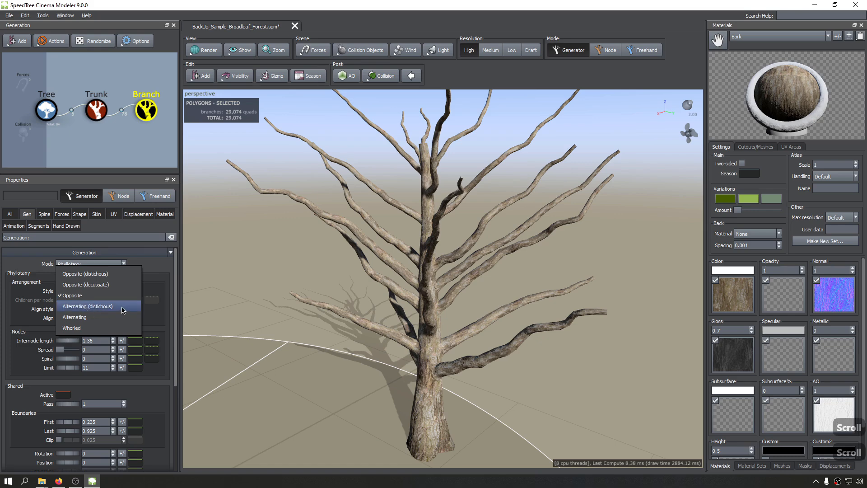
click(87, 306)
drag(281, 307, 441, 297)
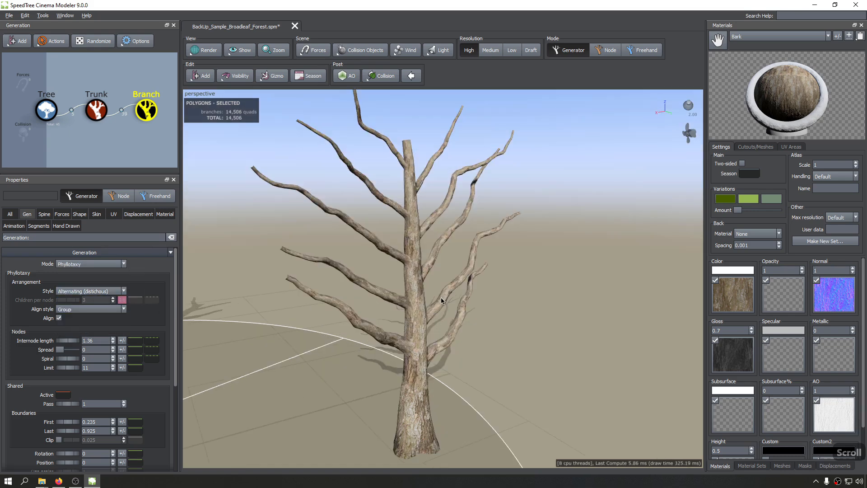
Step: Switch the phyllotaxy style to Opposite (distichous) and examine the paired branches along the trunk up close
click(90, 291)
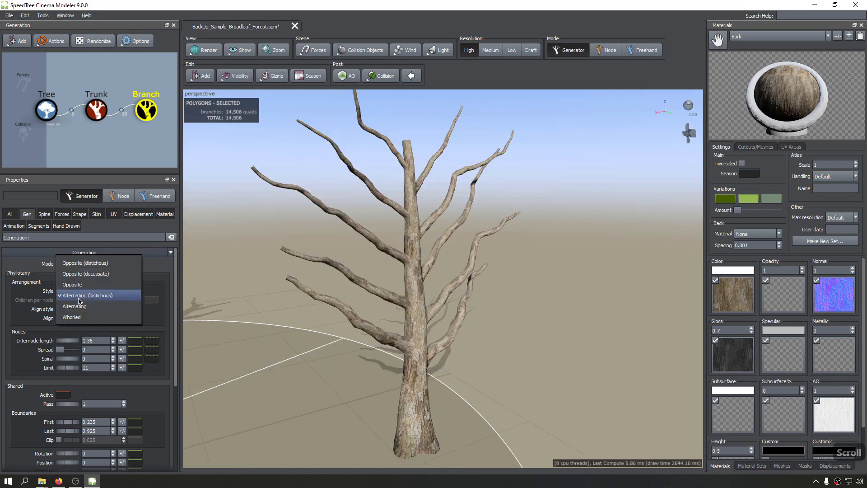
click(109, 266)
drag(298, 298, 422, 305)
scroll(385, 361, down, 3)
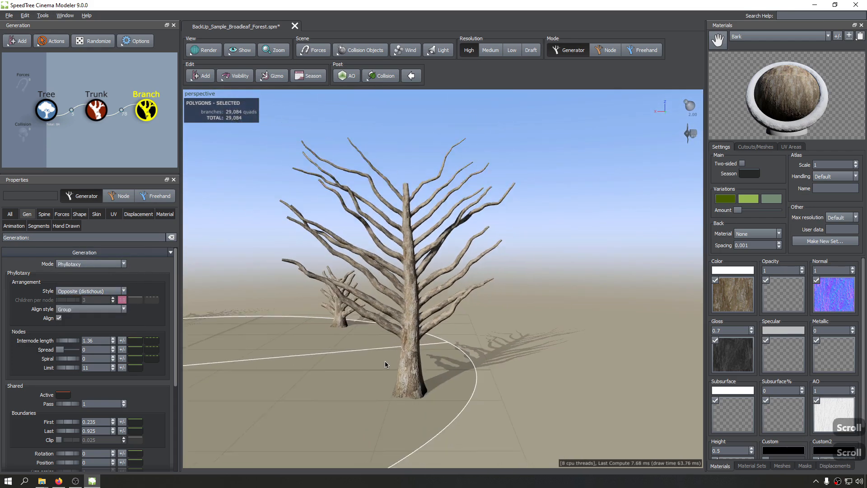
scroll(385, 362, up, 4)
scroll(385, 361, up, 5)
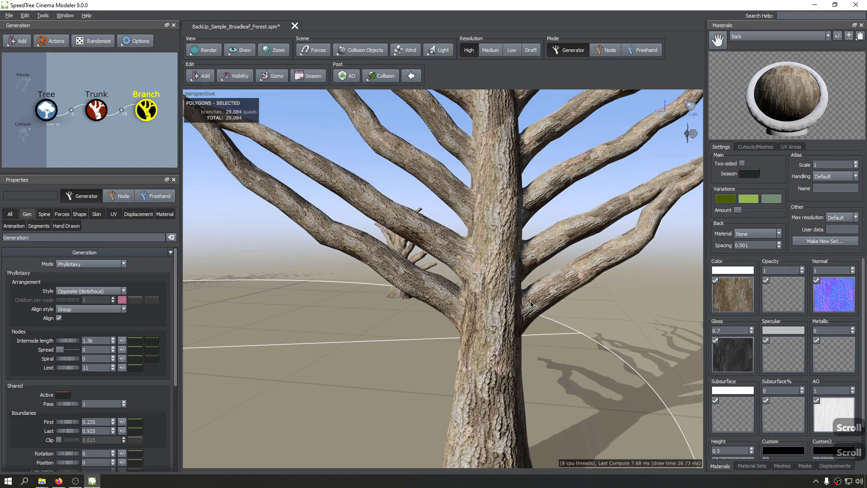
drag(463, 298, 475, 329)
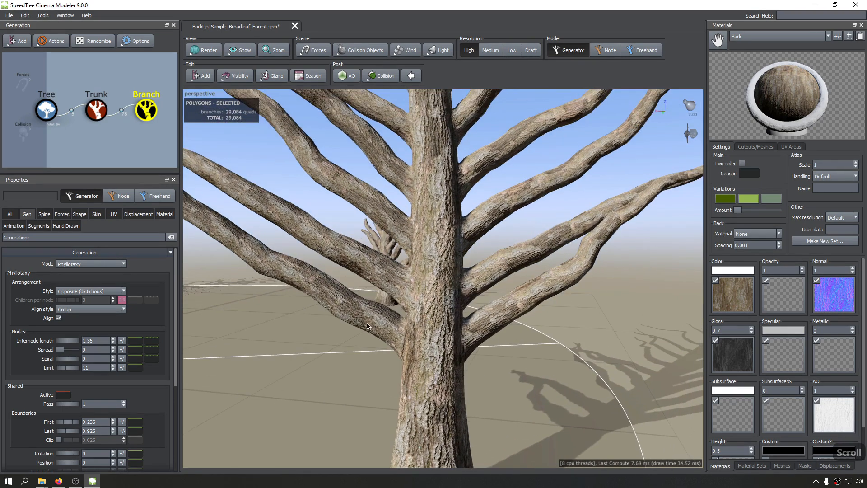
drag(367, 326, 384, 328)
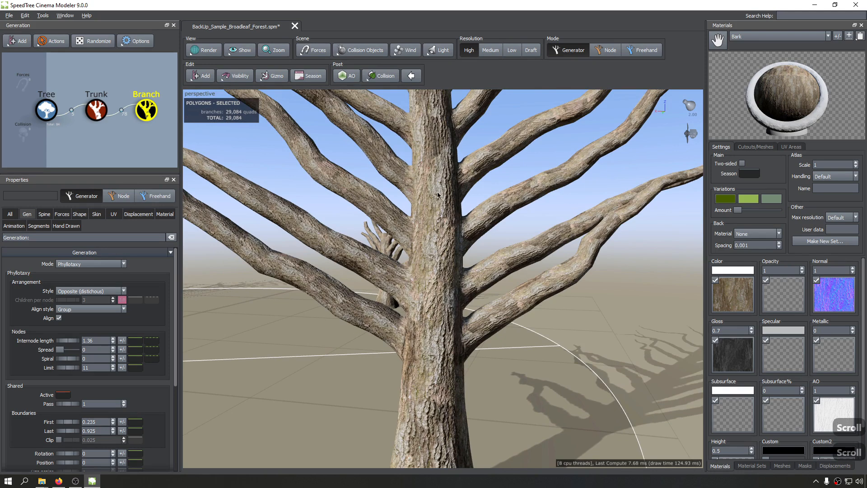
scroll(457, 117, up, 3)
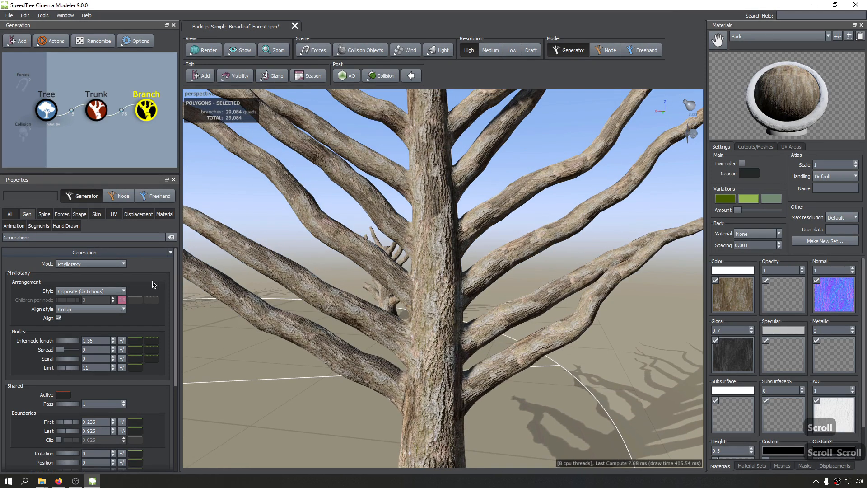
Step: Return the phyllotaxy style to Alternating (distichous) and inspect where the branches leave the trunk
click(90, 291)
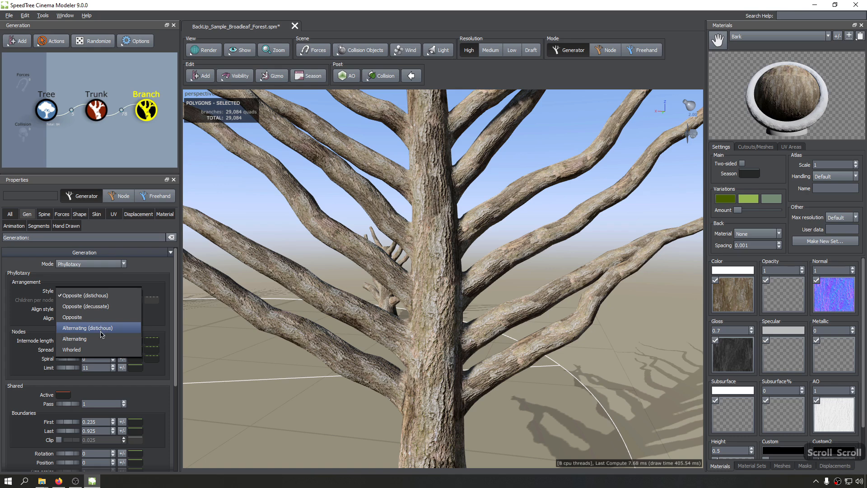
click(107, 329)
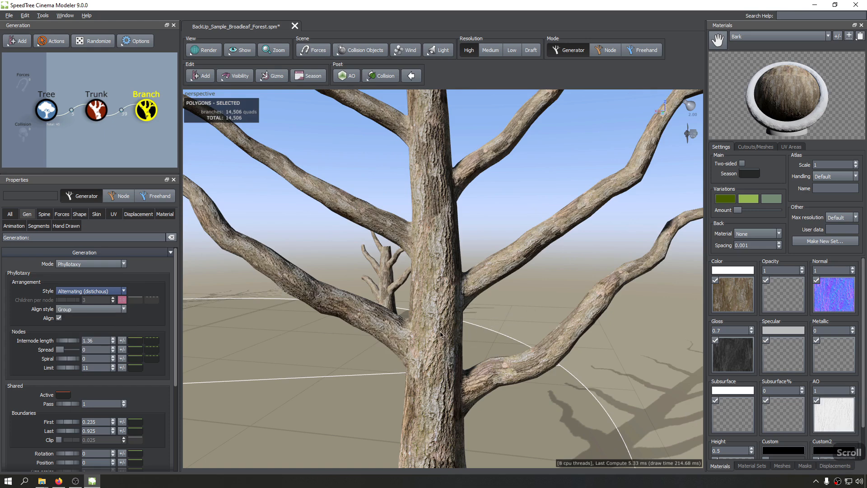
scroll(367, 326, up, 5)
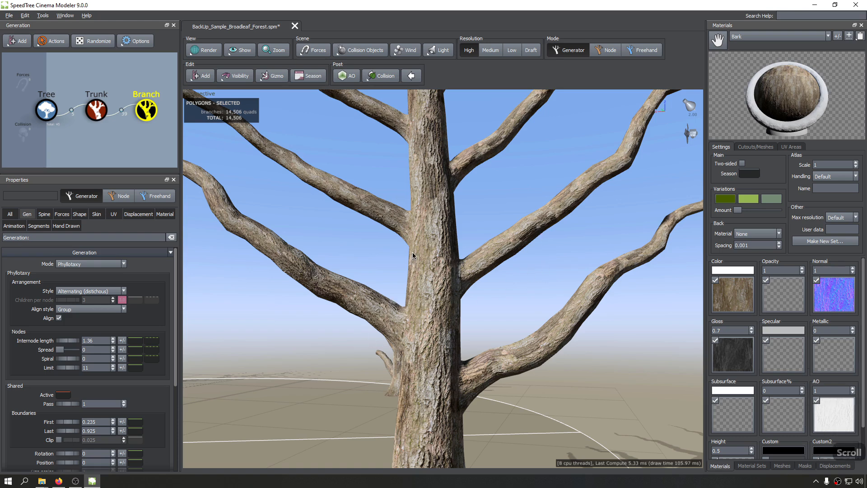
key(Scroll_Lock)
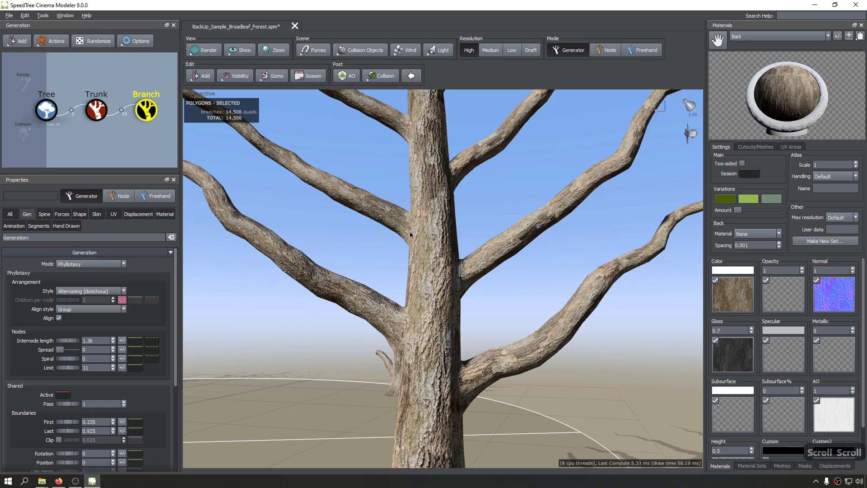
drag(466, 240, 589, 283)
Step: Change the phyllotaxy style to Alternating and view the branch arrangement from several sides
click(105, 291)
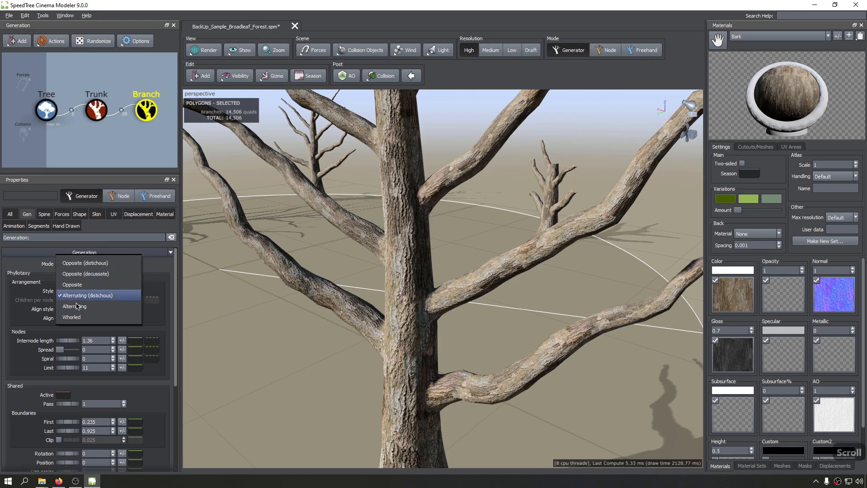
scroll(77, 311, down, 2)
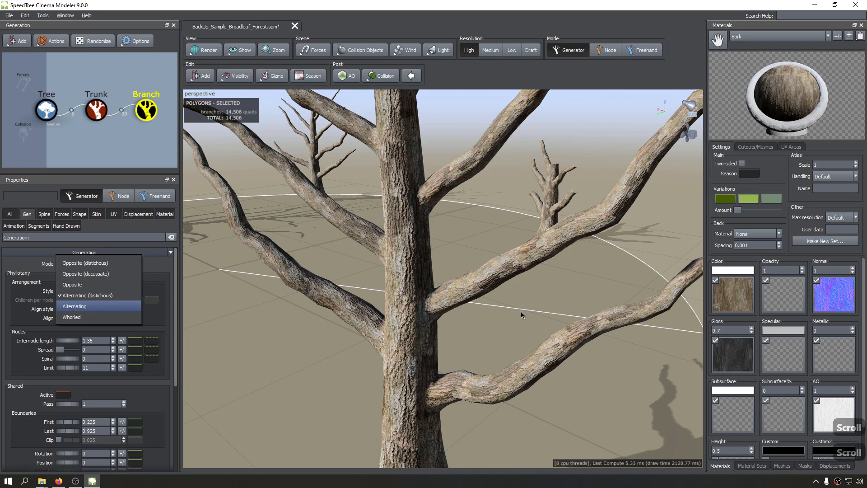
click(99, 310)
drag(367, 316, 402, 355)
scroll(402, 355, up, 5)
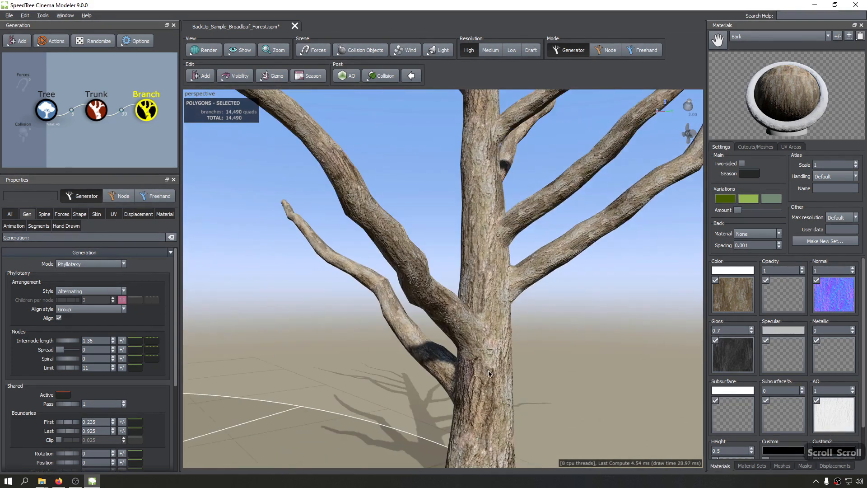
mouse_move(439, 378)
mouse_down()
mouse_move(330, 306)
mouse_move(377, 327)
mouse_move(469, 344)
mouse_up()
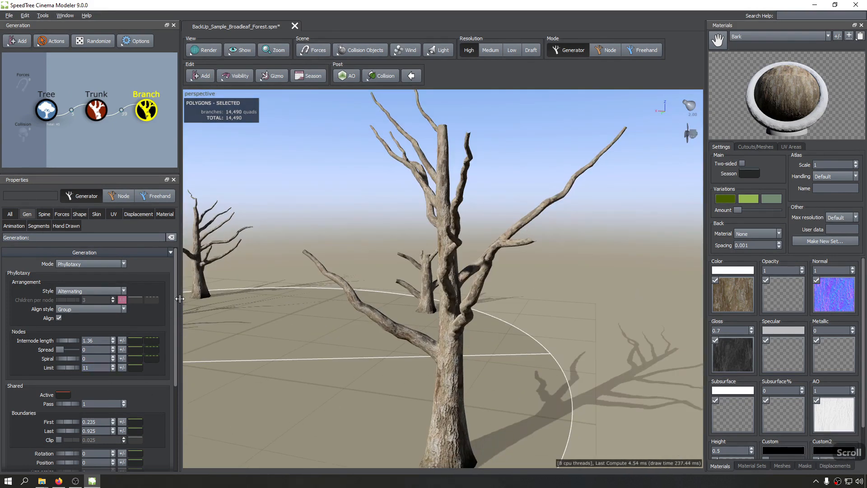
Step: Change the phyllotaxy style to Whorled and inspect the lowest group of branches around the trunk
click(65, 264)
click(52, 286)
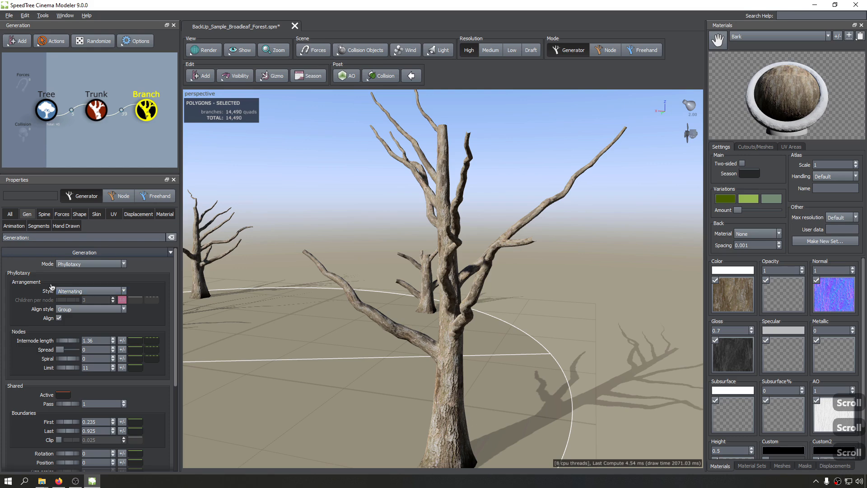
click(75, 291)
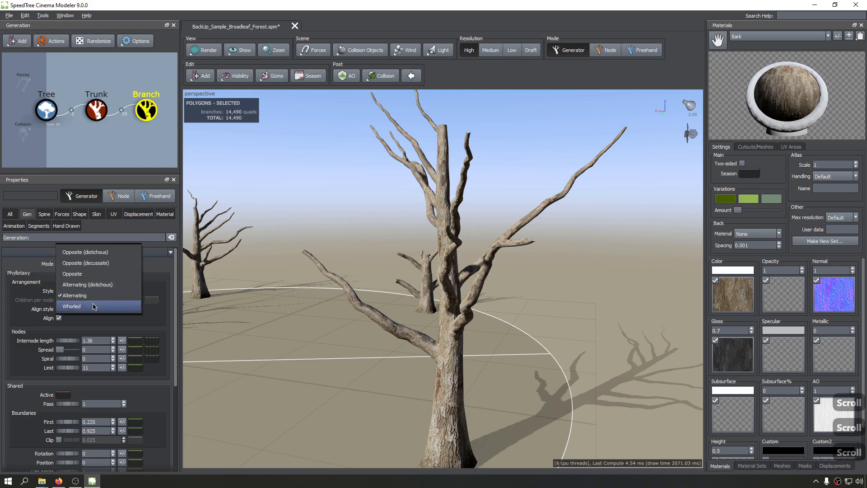
click(94, 307)
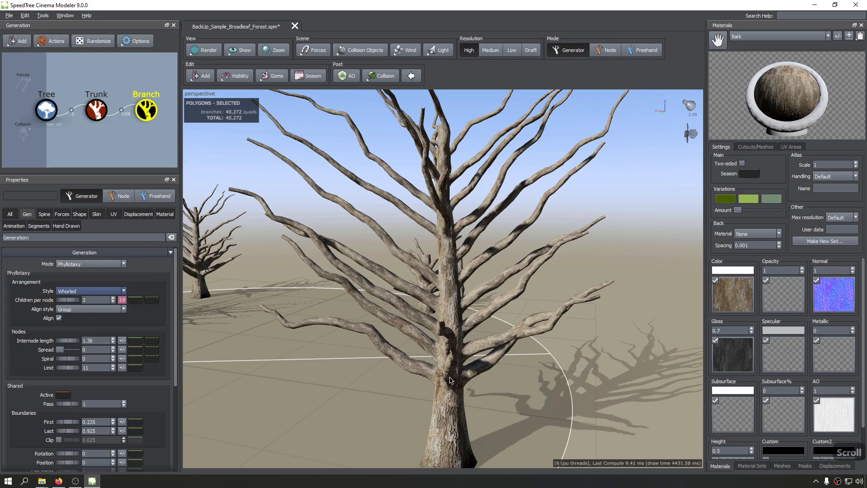
scroll(450, 380, down, 3)
scroll(452, 377, up, 6)
middle_drag(494, 373, 470, 273)
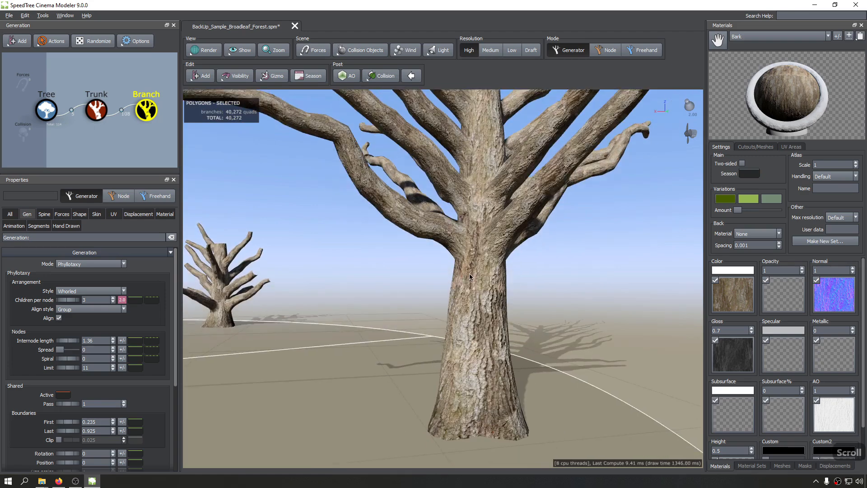
drag(470, 273, 662, 289)
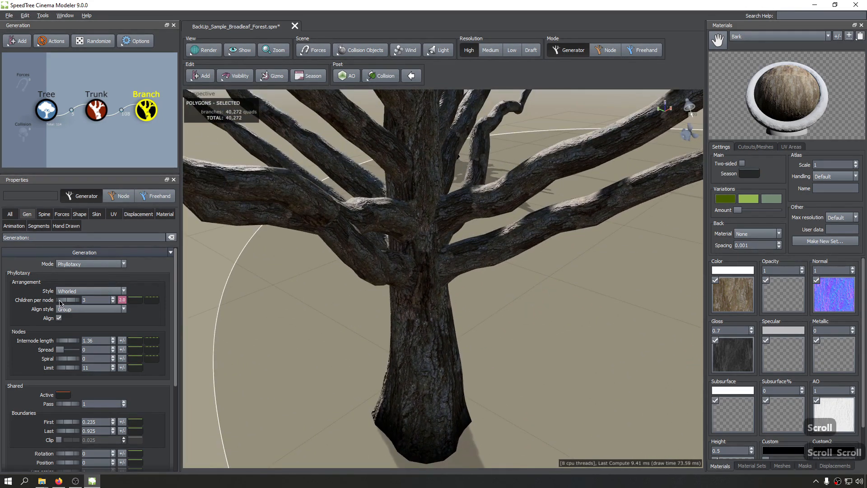
Step: Try 0 children per node on the Whorled style and view the remaining branches
drag(66, 301, 31, 304)
scroll(253, 285, down, 5)
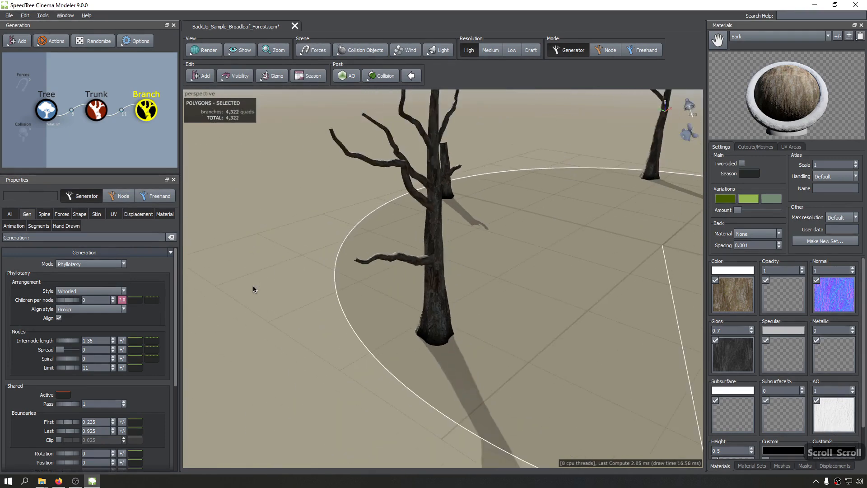
drag(253, 286, 405, 256)
scroll(489, 244, up, 6)
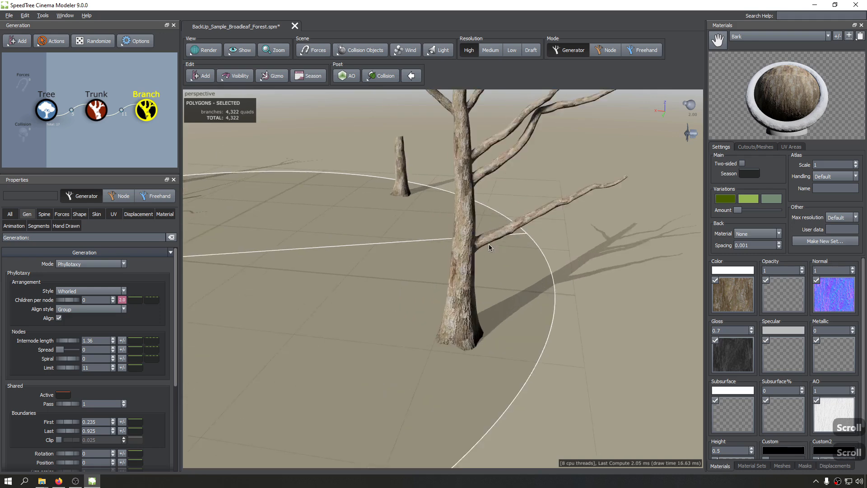
drag(473, 247, 456, 252)
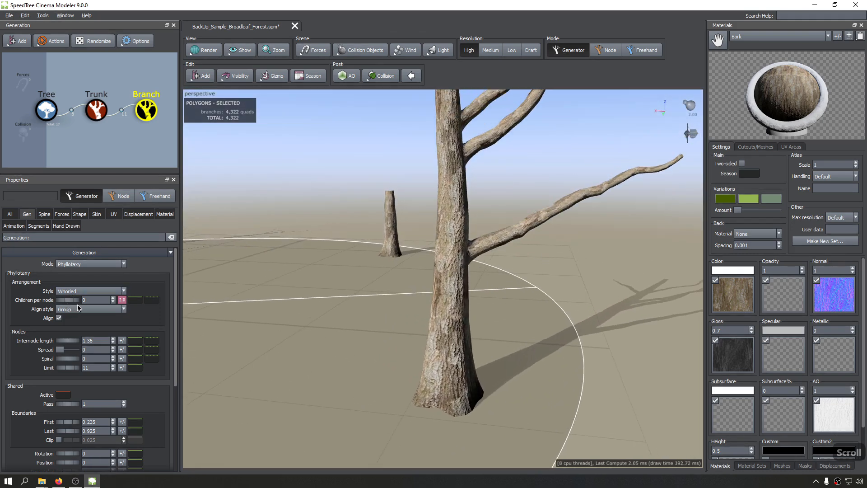
Step: Set the children per node to 3 and look down on the whorled branches from above
scroll(83, 309, up, 1)
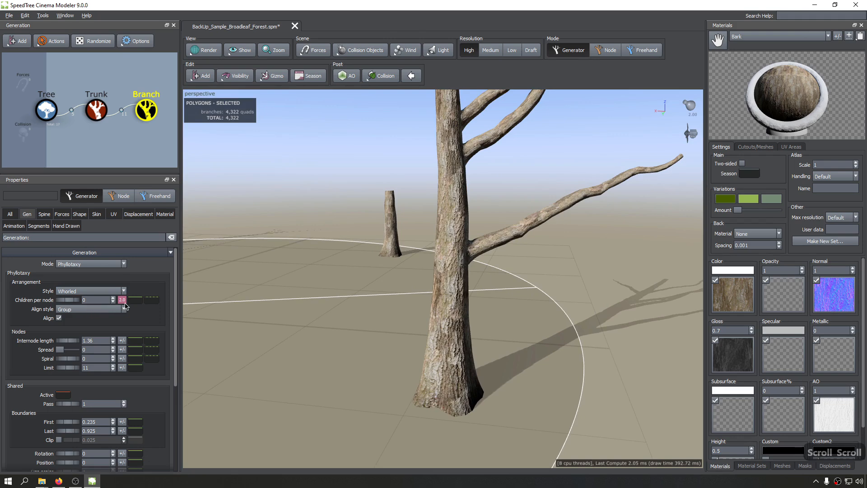
scroll(106, 304, up, 2)
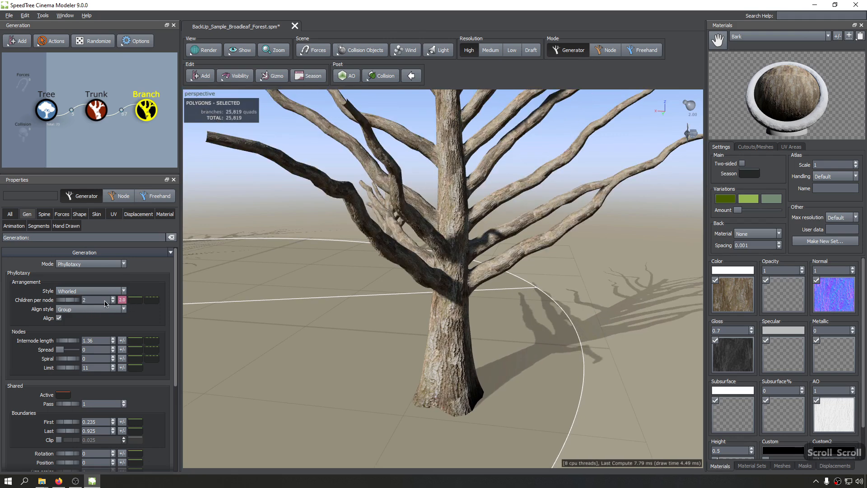
scroll(106, 304, up, 1)
drag(549, 224, 465, 251)
scroll(465, 250, up, 1)
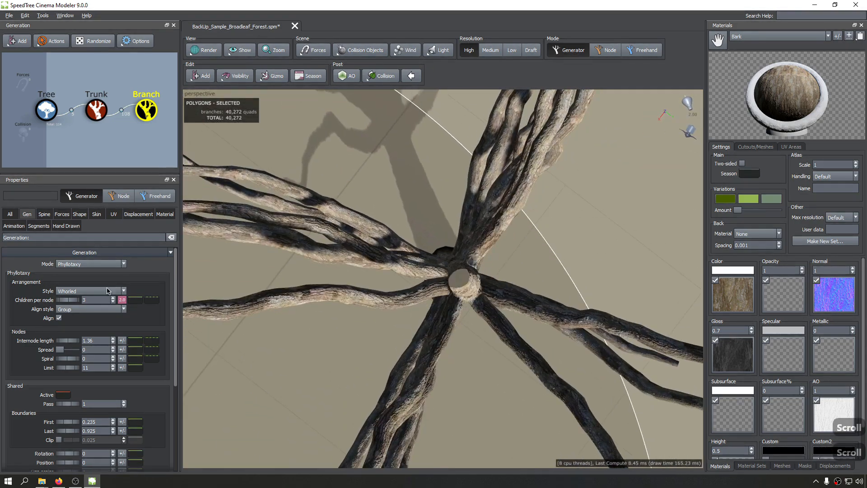
Step: Set the branch nodes' spread to 1 and spiral to 0.57, with rotation 0.26 and position 0.05, and view the whole group of trees
drag(58, 349, 96, 362)
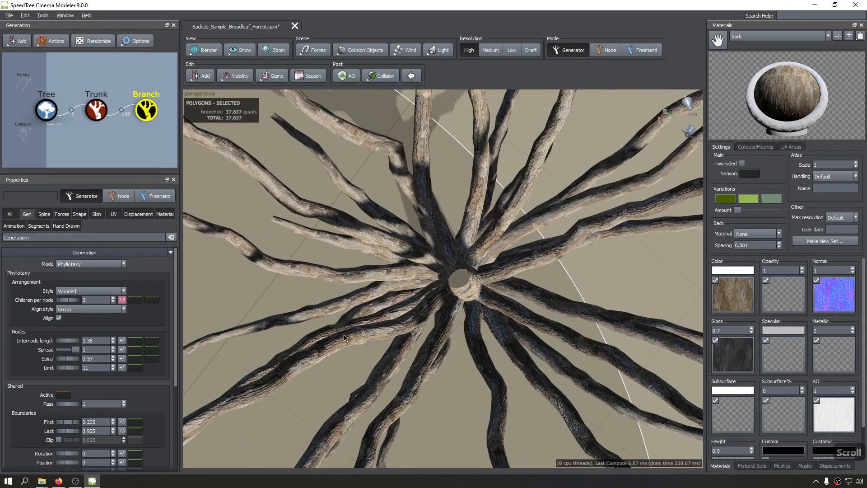
mouse_move(63, 453)
mouse_down()
mouse_move(75, 454)
mouse_move(74, 463)
mouse_up()
drag(371, 394, 374, 342)
scroll(362, 308, down, 8)
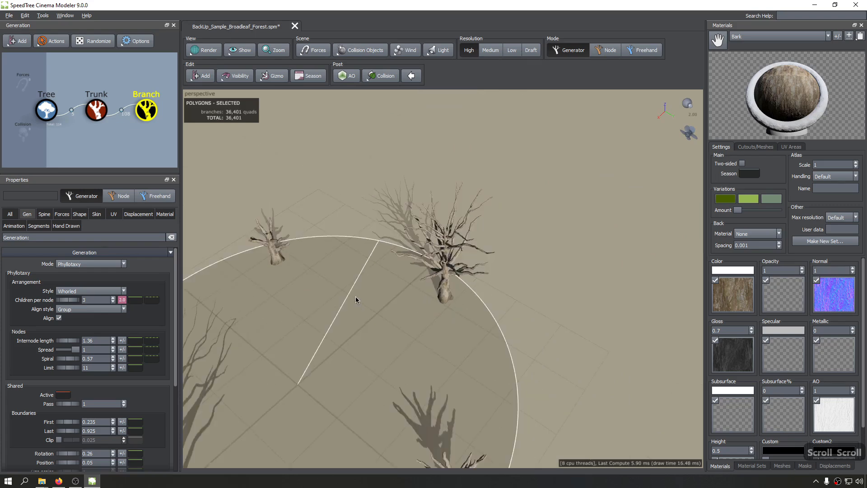
drag(356, 296, 480, 333)
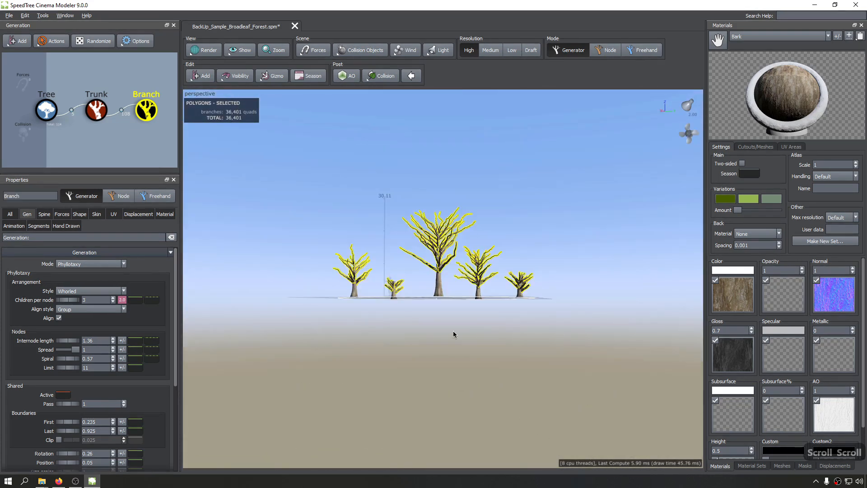